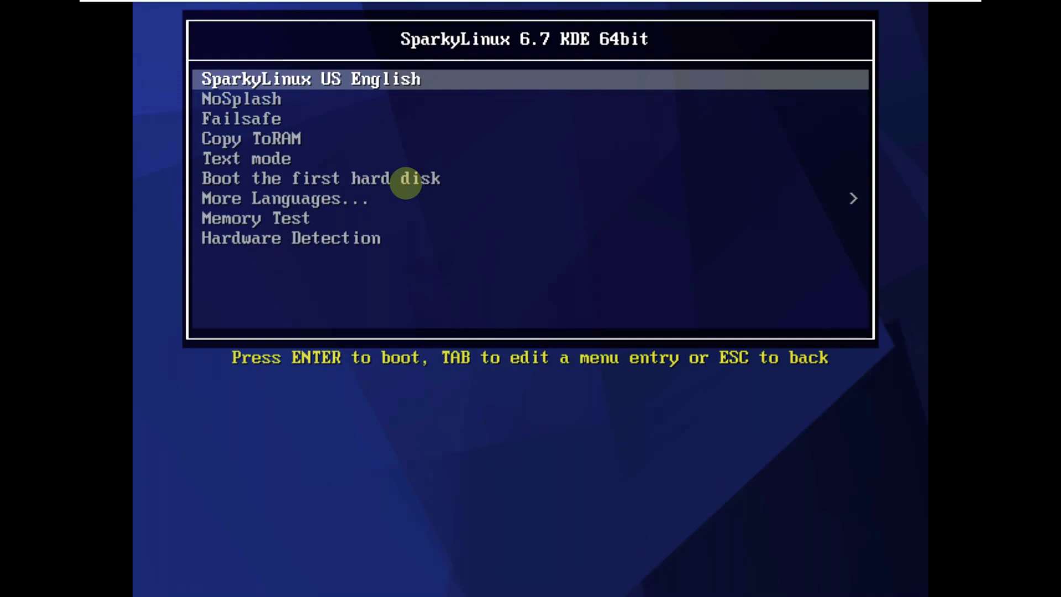
Step: Look through the boot menu entries and the list of additional boot languages
key("Down")
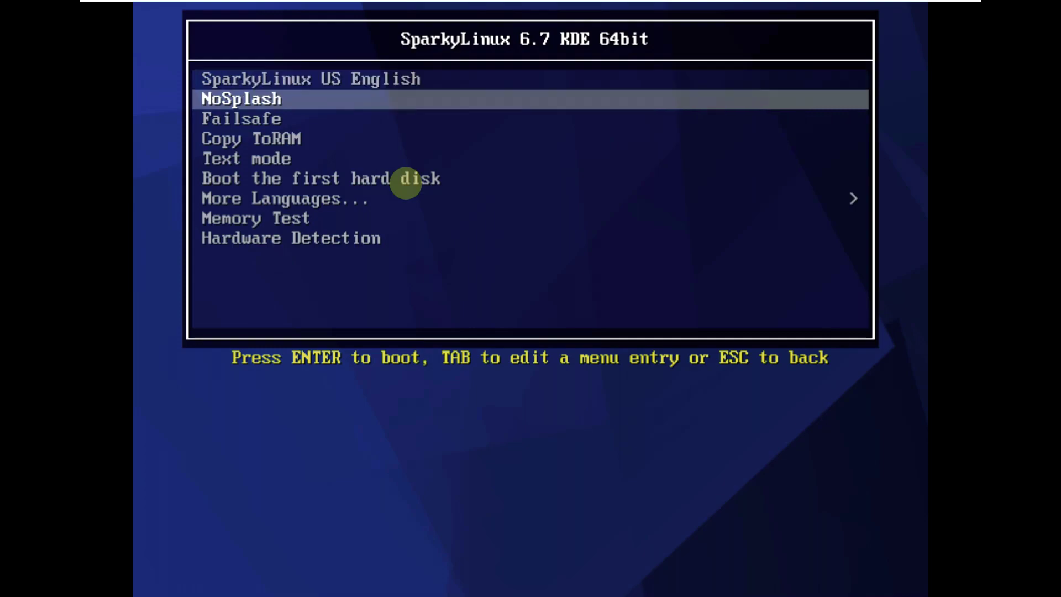
key("Down")
key("Down")
key("Down")
key("Down")
key("Down")
key("Down")
key("Down")
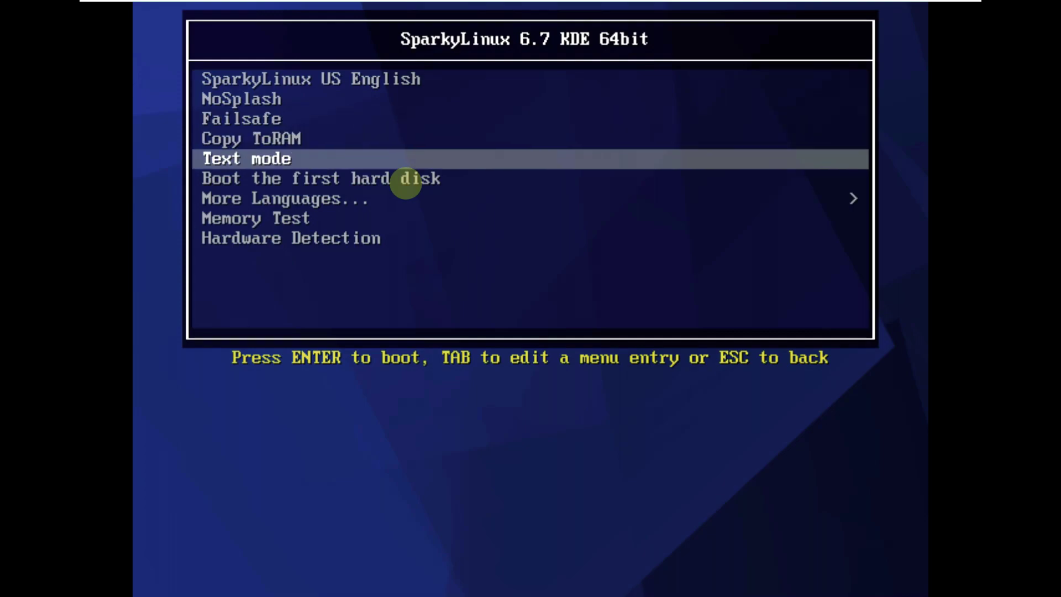
key("Up")
key("Up")
key("Up")
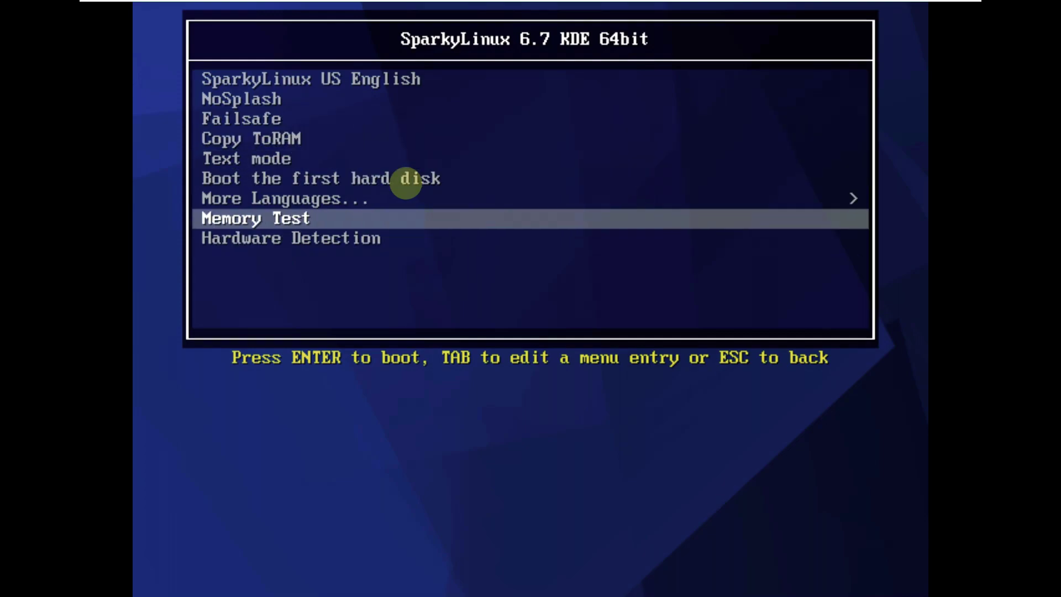
key("Down")
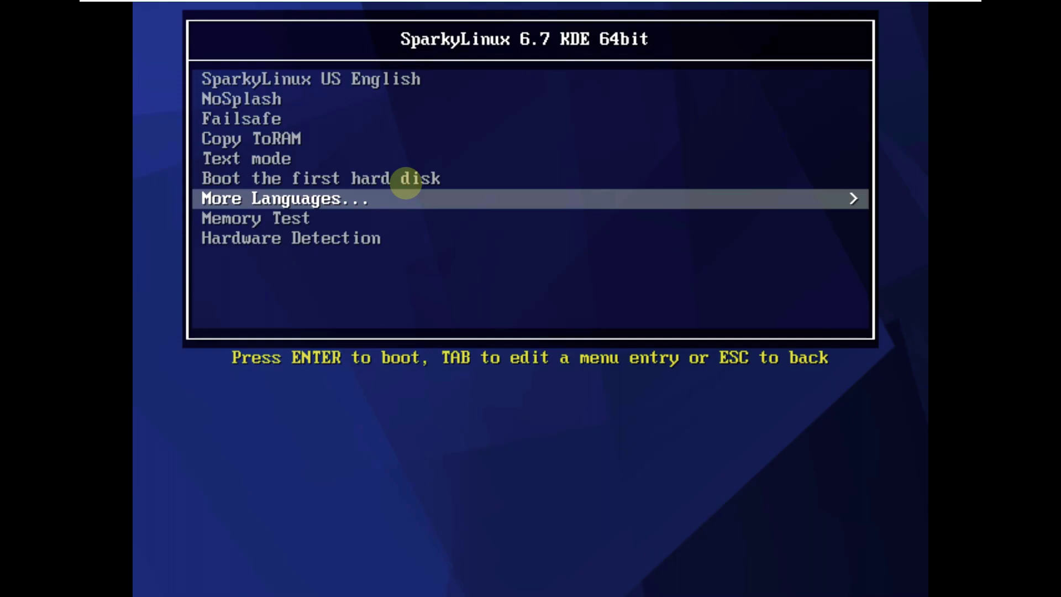
key("Return")
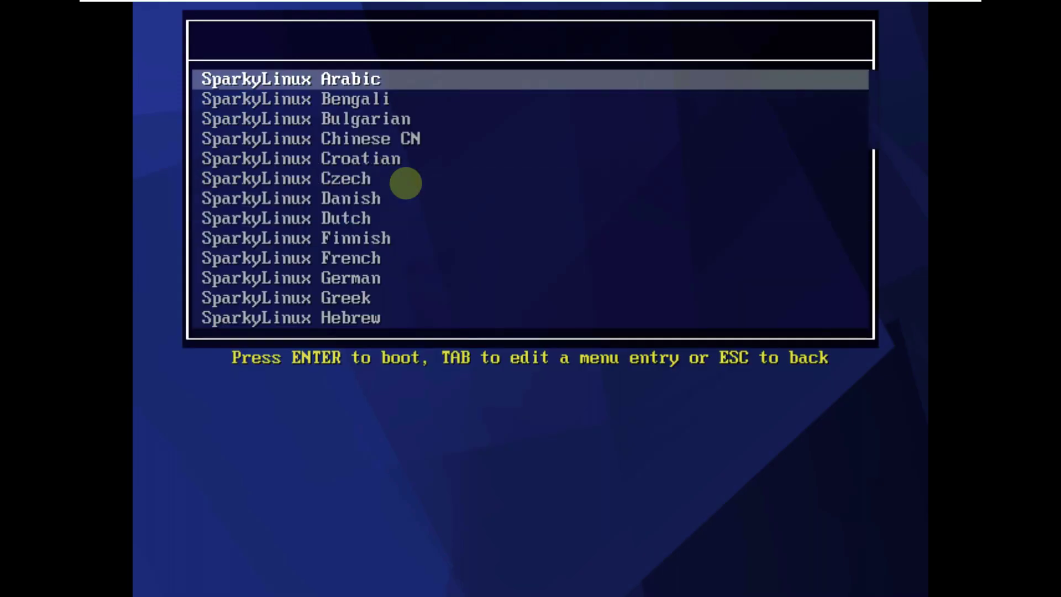
key("Escape")
Step: Boot the live system with the SparkyLinux US English entry
key("Up")
key("Up")
key("Up")
key("Up")
key("Up")
key("Up")
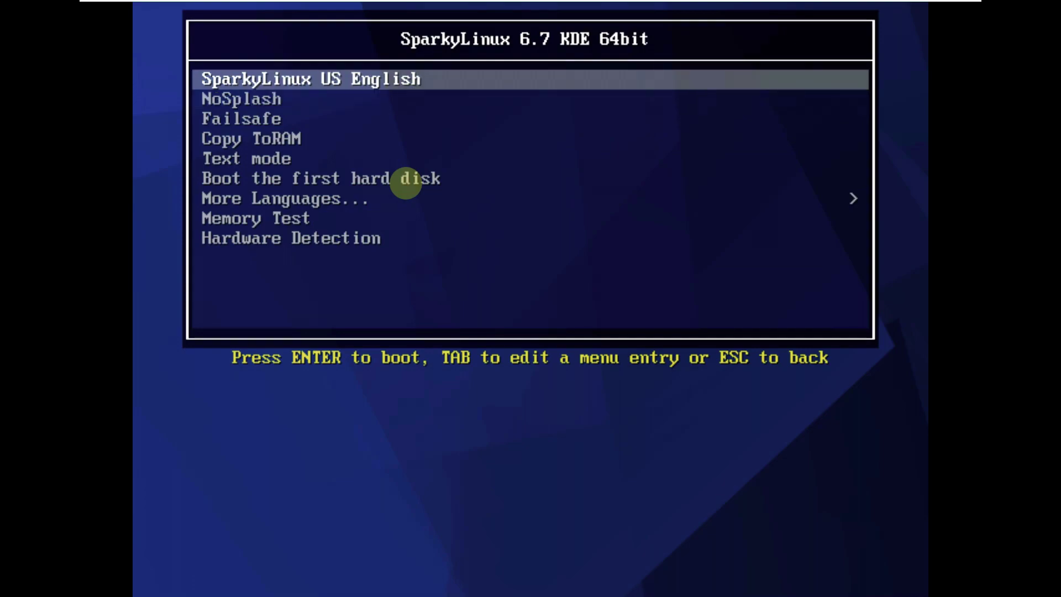
key("Return")
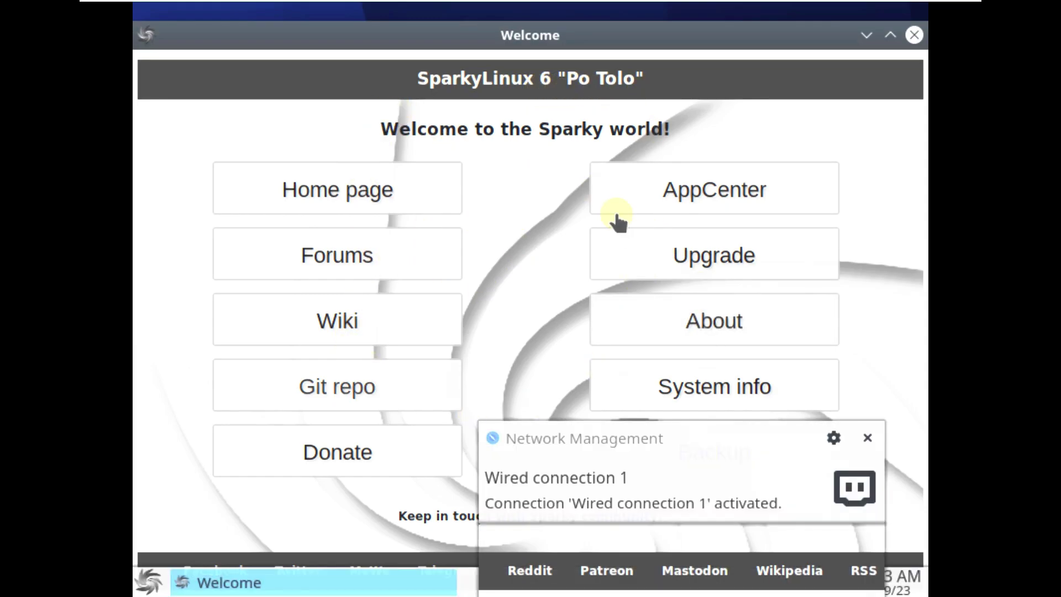
Step: Close the Welcome window and check the options offered for the empty desktop
left_click(669, 180)
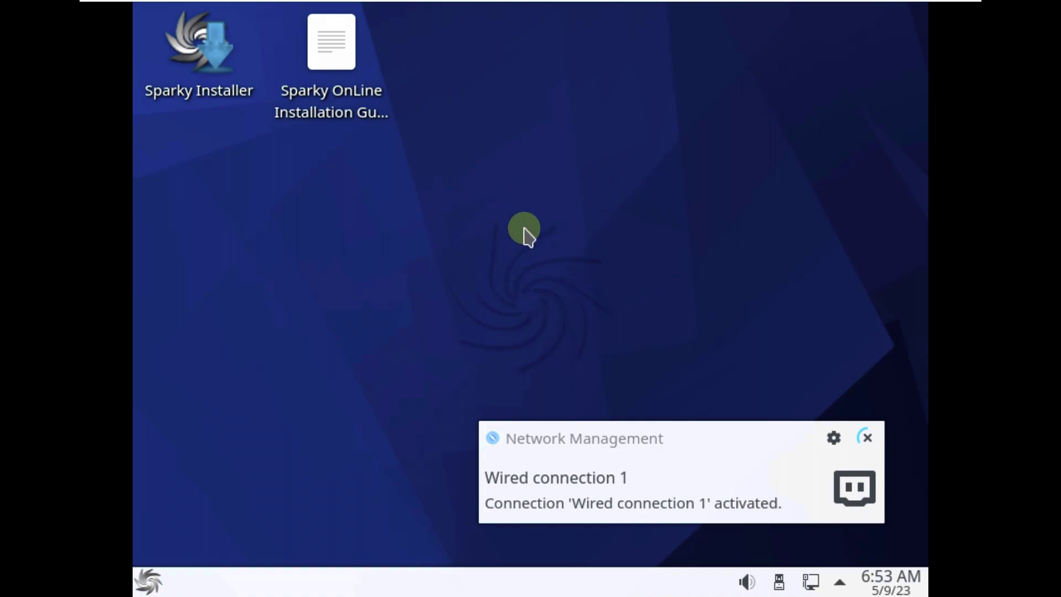
right_click(487, 143)
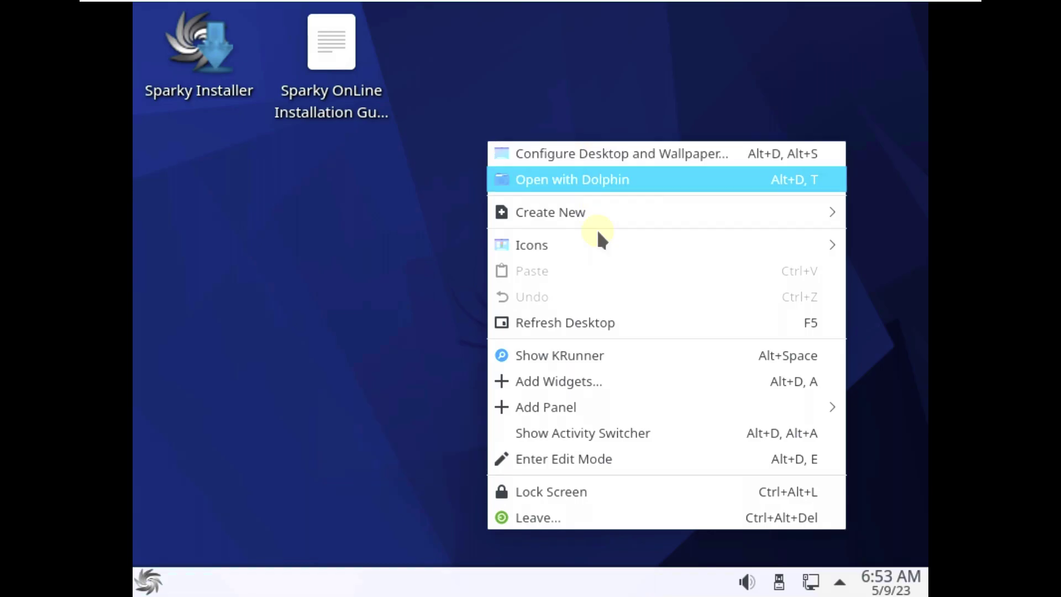
left_click(380, 337)
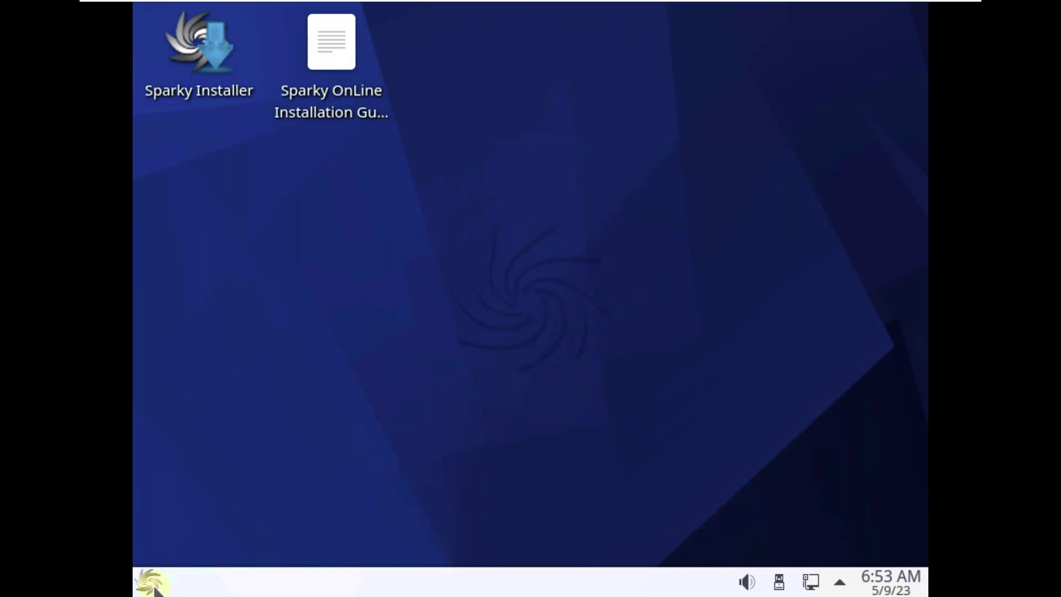
Step: Look through the System and Settings application categories and open System Settings
left_click(148, 581)
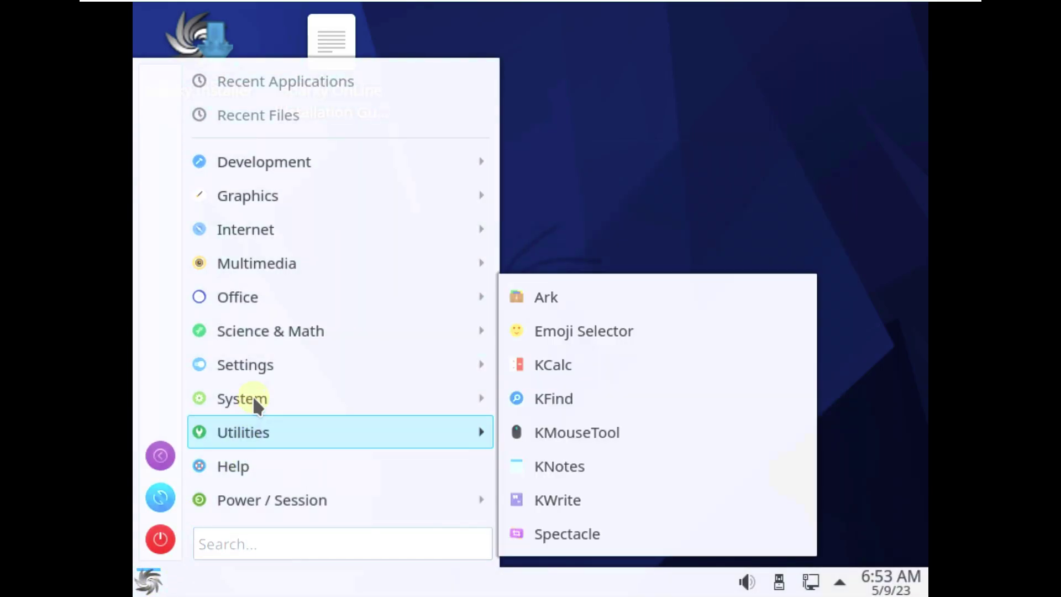
mouse_move(253, 396)
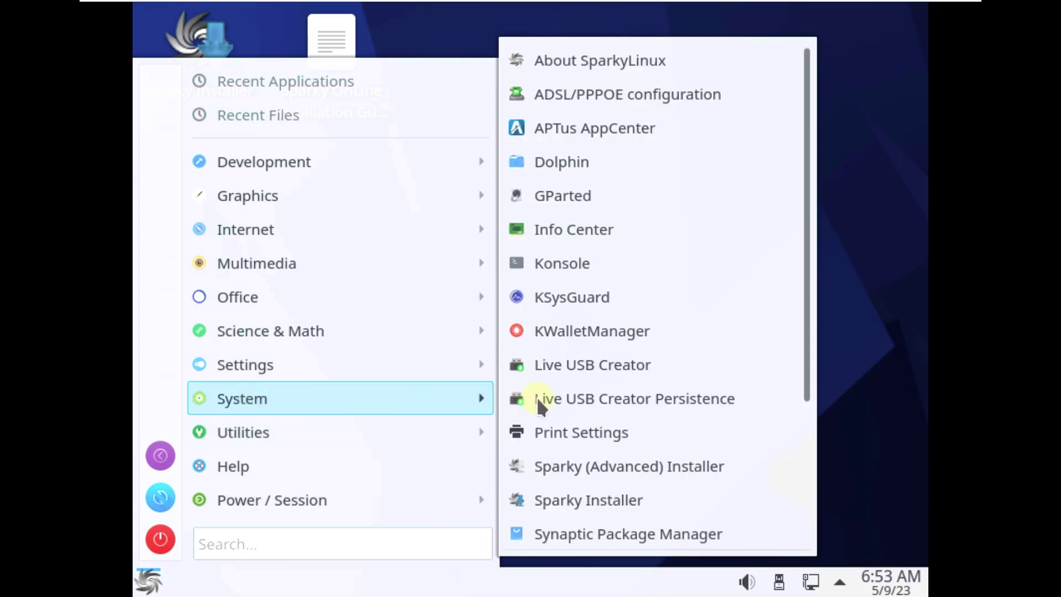
scroll(540, 395, "down", 3)
mouse_move(379, 364)
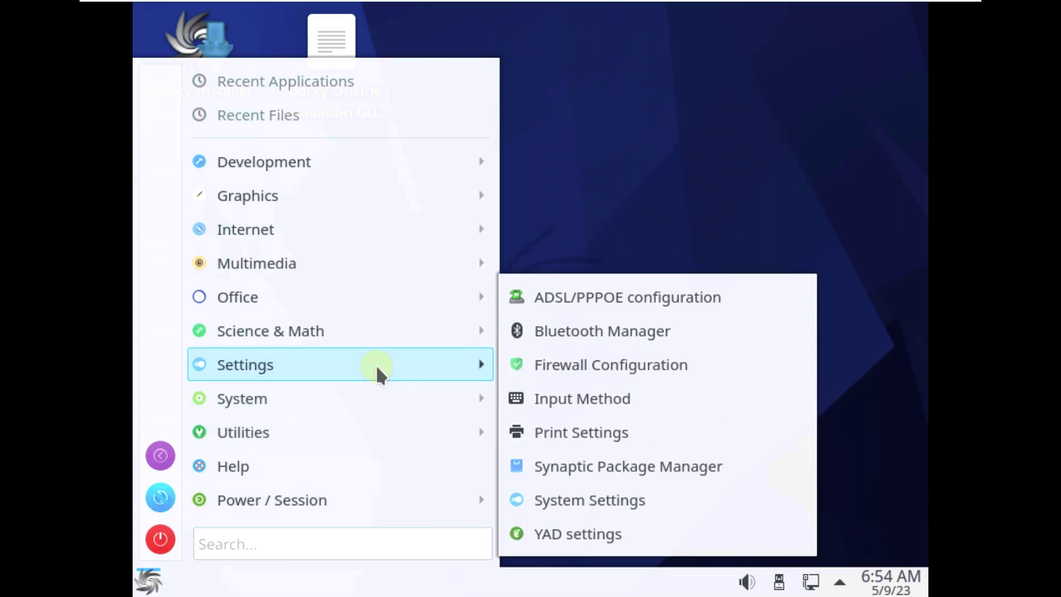
left_click(605, 500)
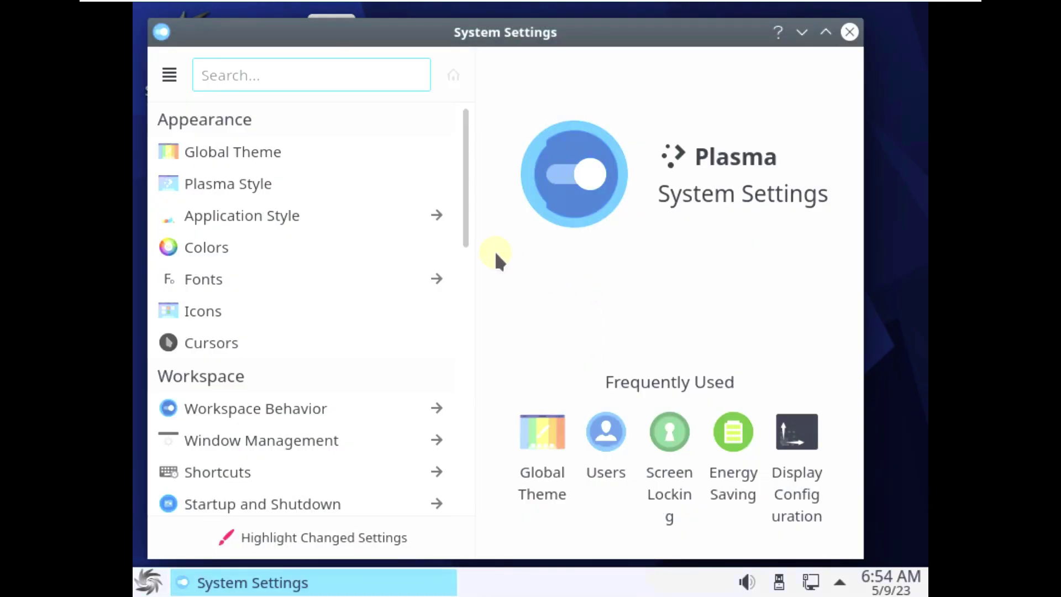
Step: Try to change the display resolution to 1360x768 (85:48) in the Display Configuration and apply it
left_click_drag(466, 237, 469, 479)
left_click(417, 283)
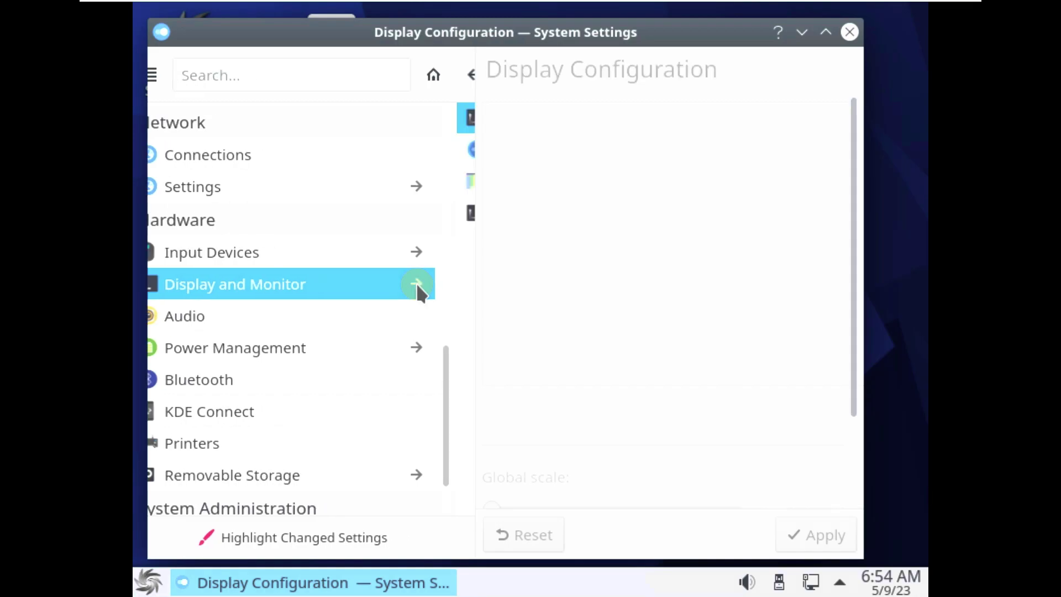
left_click(633, 461)
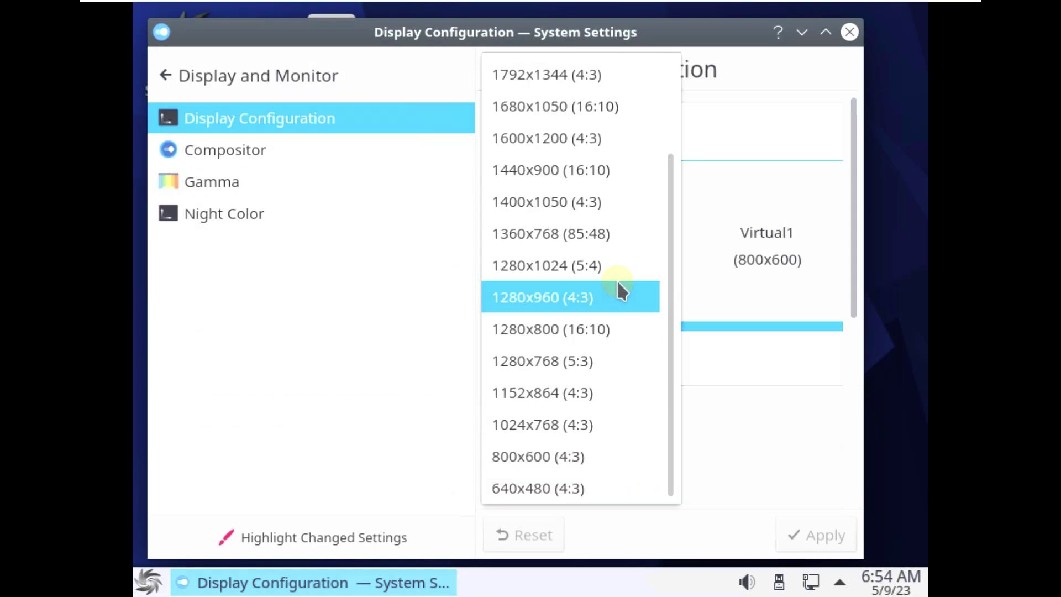
scroll(614, 265, "up", 3)
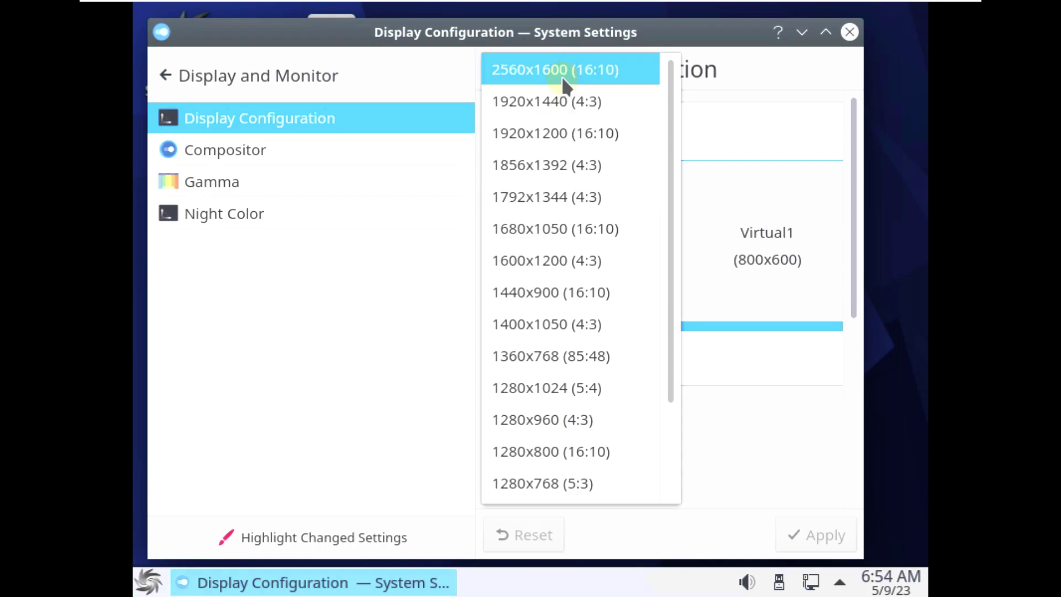
scroll(580, 188, "down", 2)
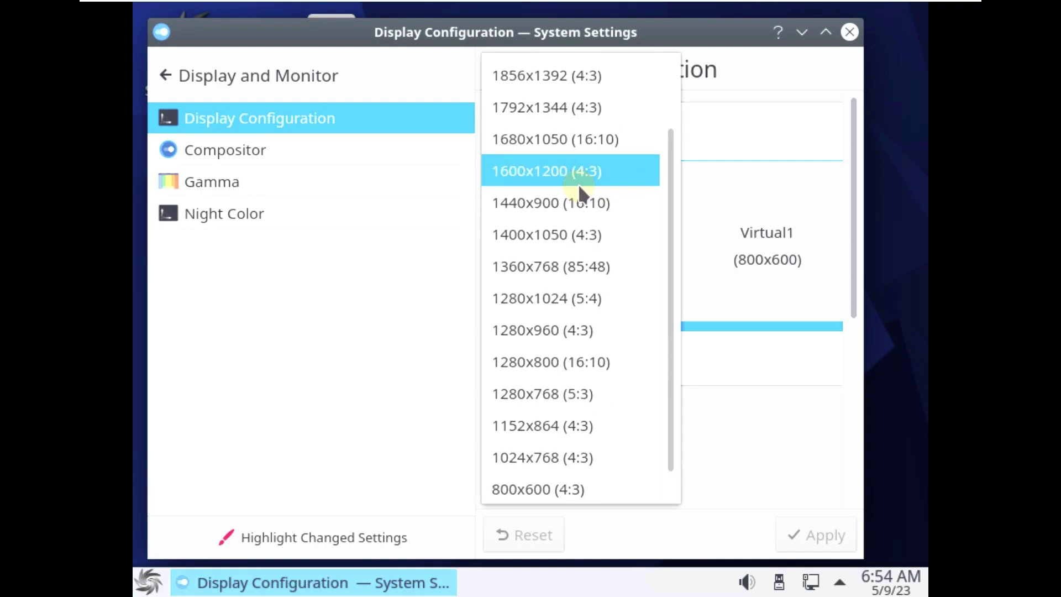
scroll(579, 188, "up", 1)
scroll(580, 186, "up", 1)
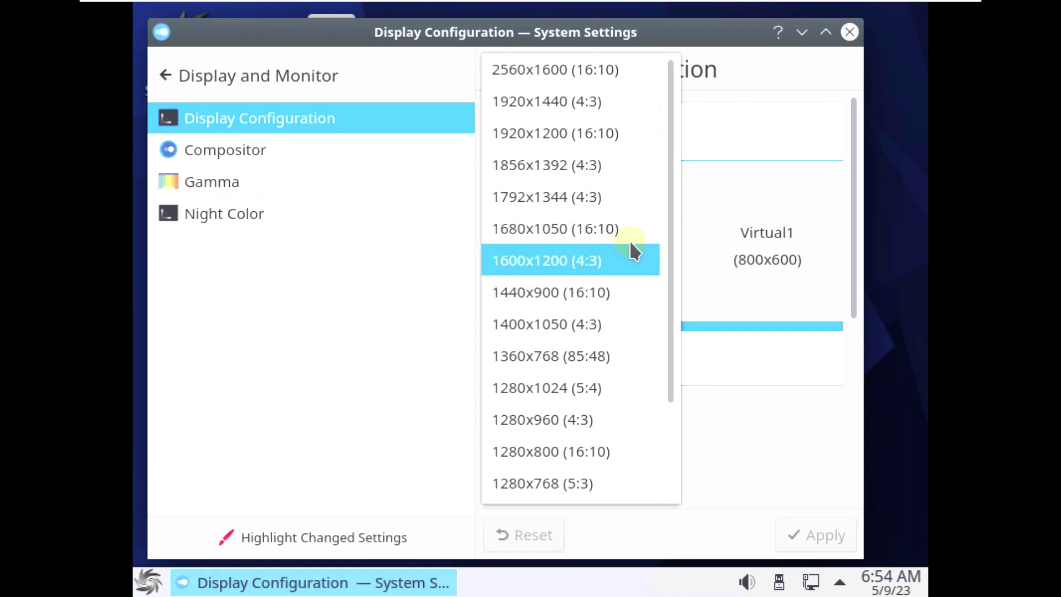
scroll(624, 159, "down", 1)
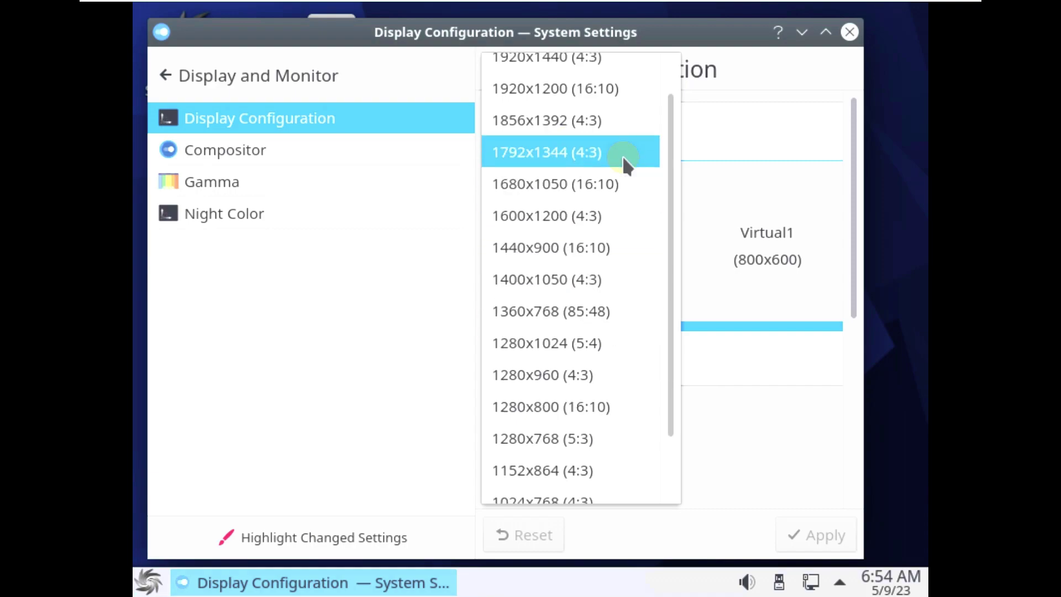
left_click(597, 304)
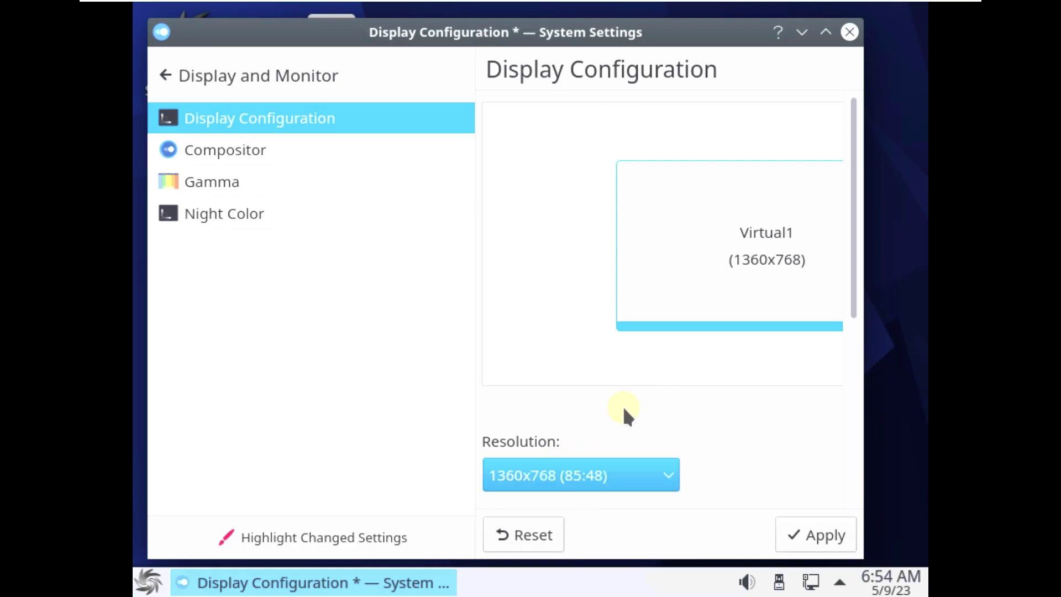
left_click(823, 533)
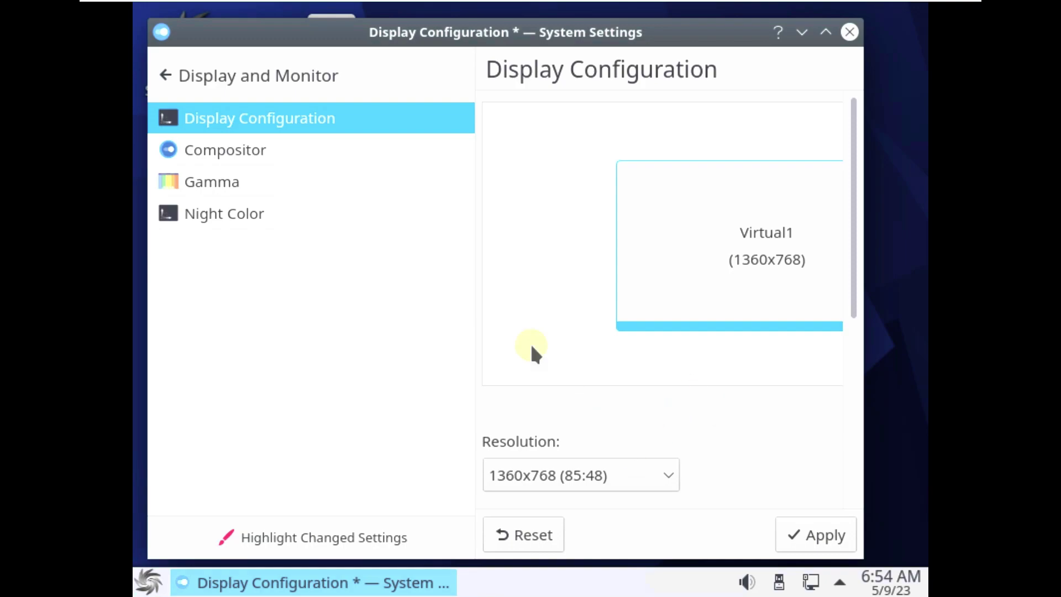
Step: Switch from the display settings to the System Information page, choosing to apply the pending changes
left_click(350, 83)
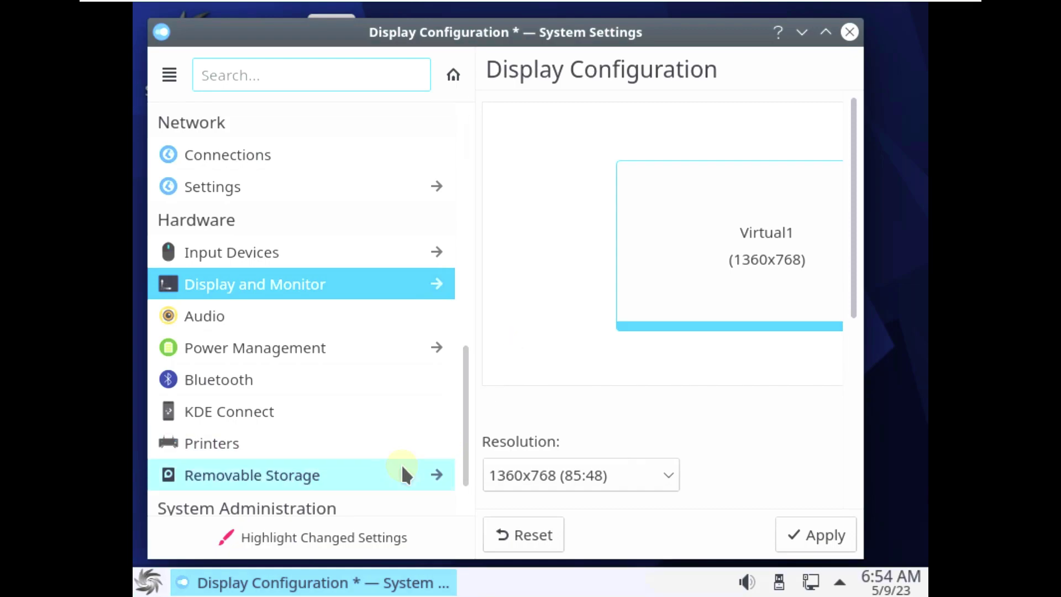
scroll(398, 473, "down", 2)
left_click(330, 476)
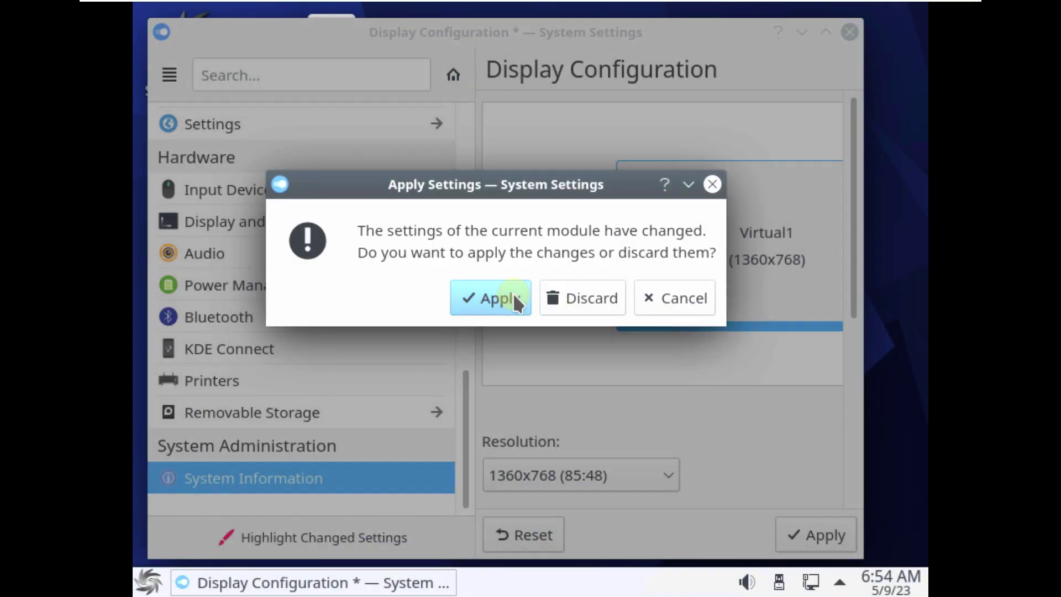
left_click(505, 299)
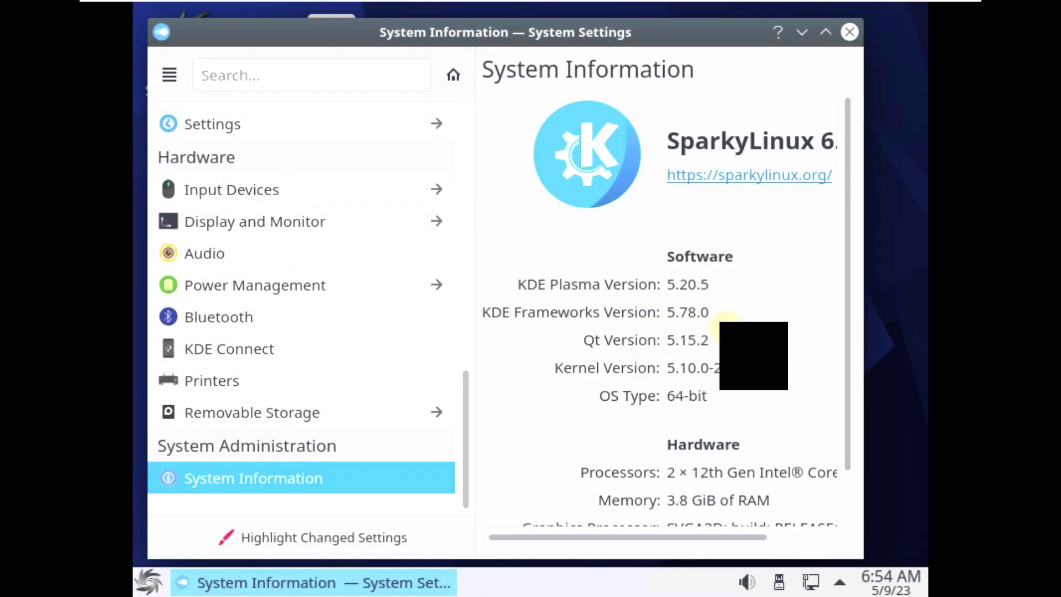
Step: Maximize the System Information page, review its software and hardware details, and close System Settings
left_click(826, 31)
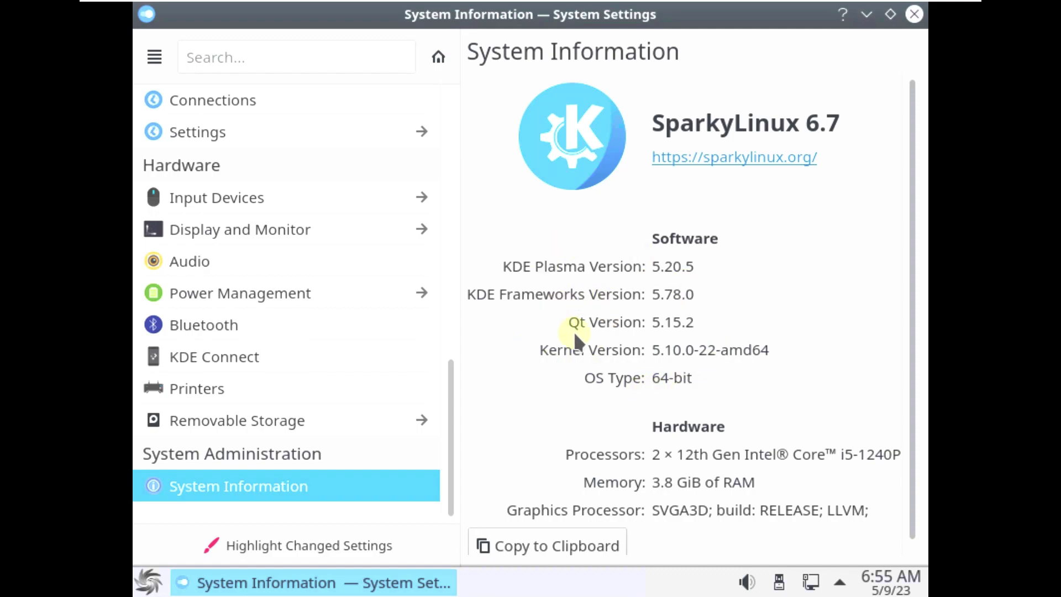
scroll(575, 335, "down", 1)
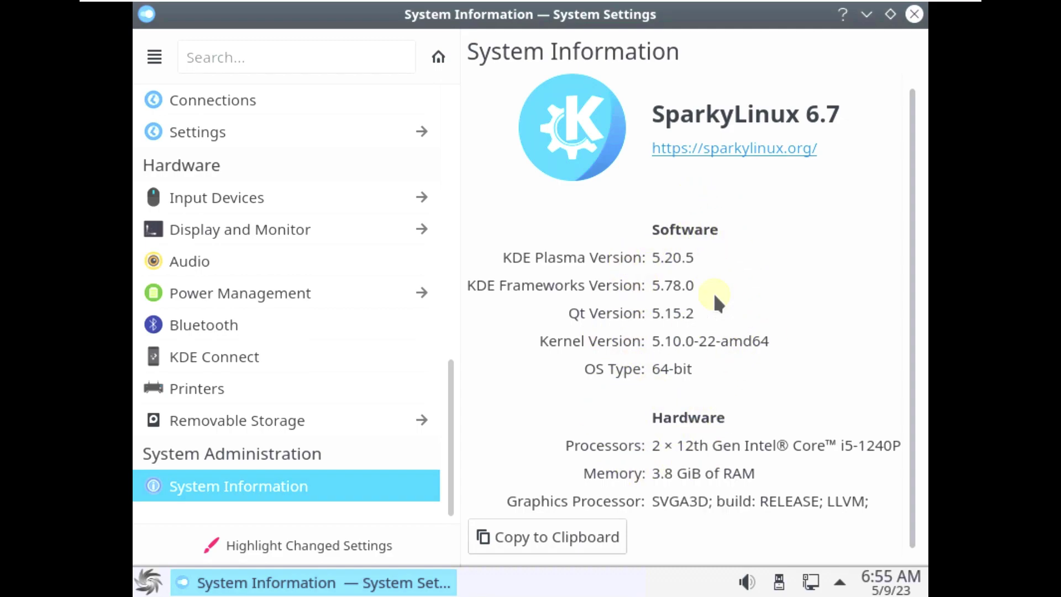
scroll(668, 424, "up", 1)
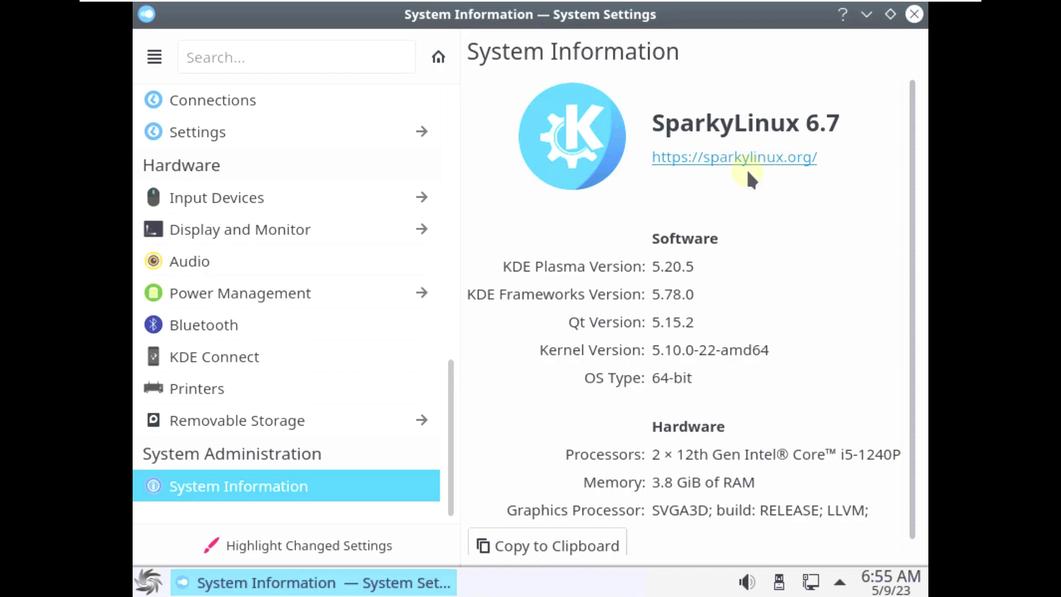
left_click(912, 18)
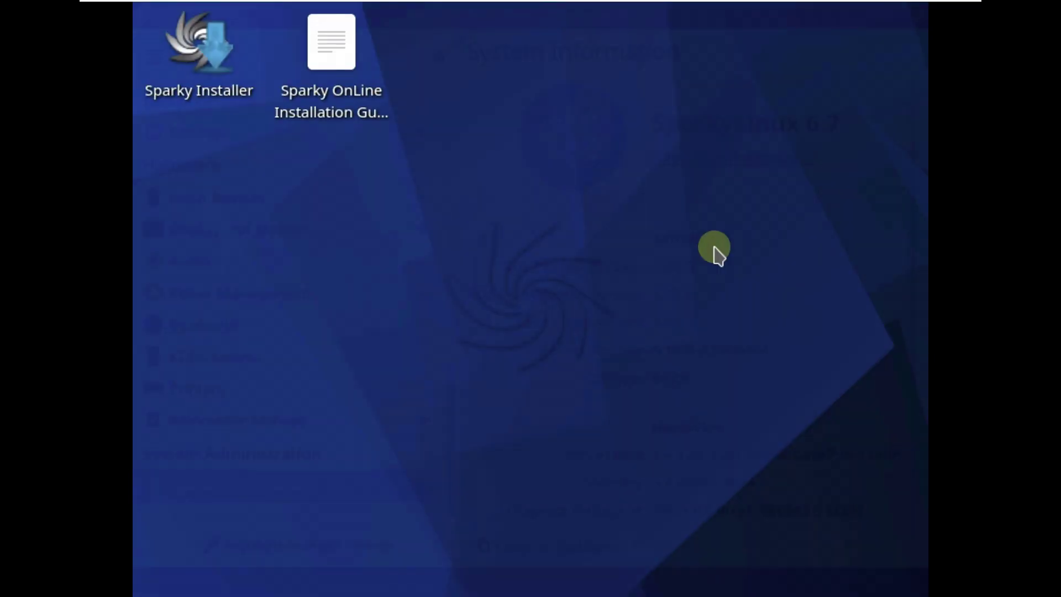
Step: Look through the System application category and open the KSysGuard system monitor
left_click(149, 581)
mouse_move(280, 396)
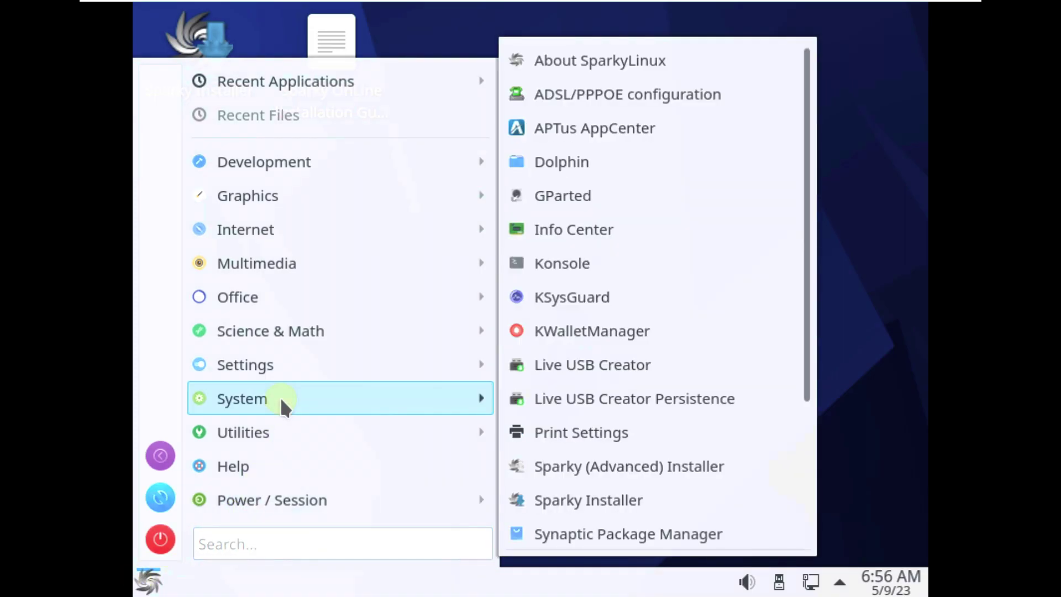
scroll(564, 283, "down", 3)
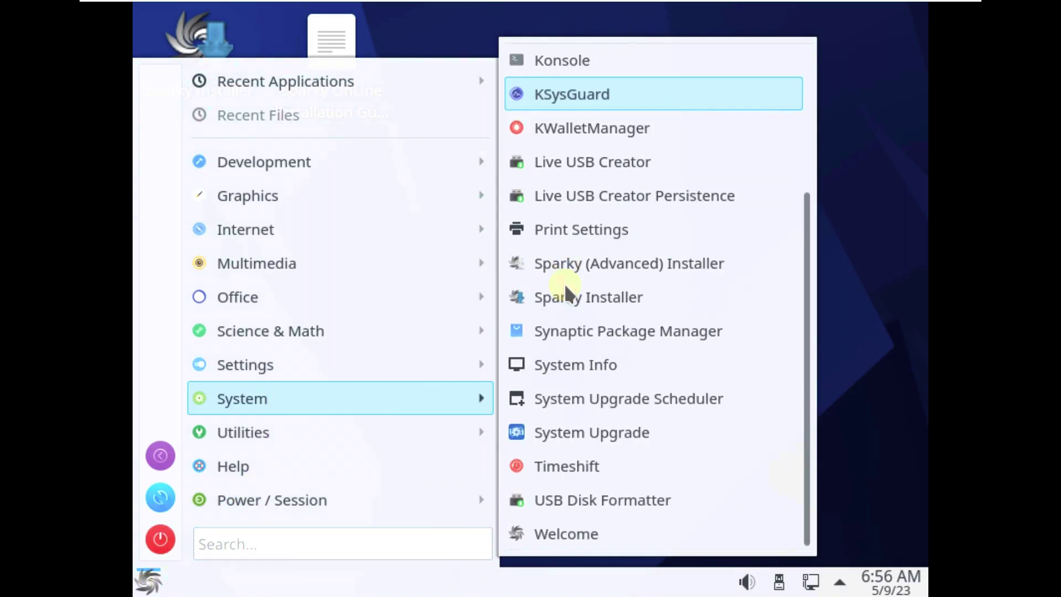
scroll(575, 334, "up", 2)
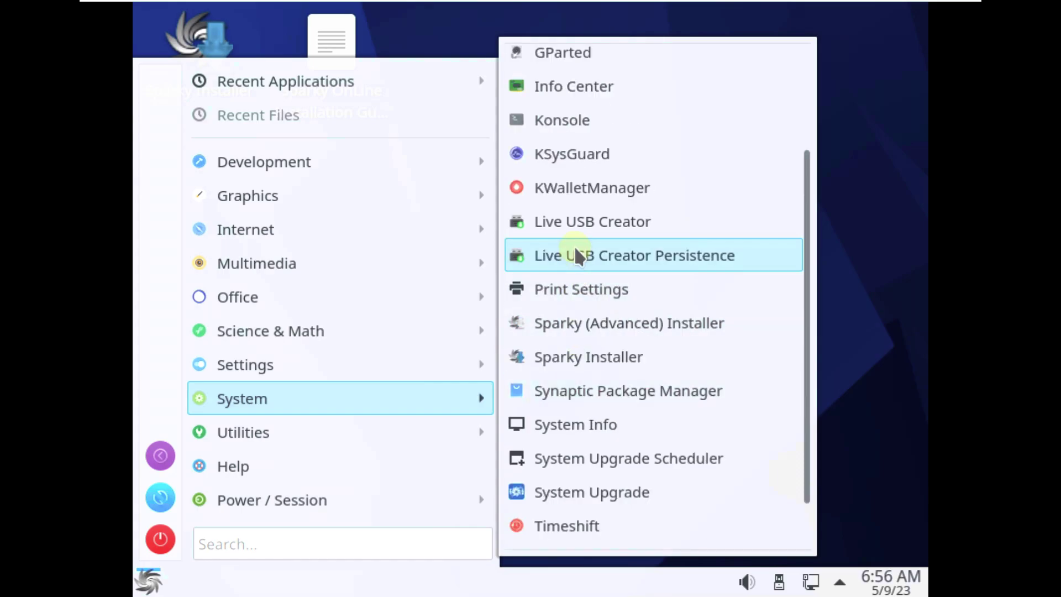
left_click(575, 155)
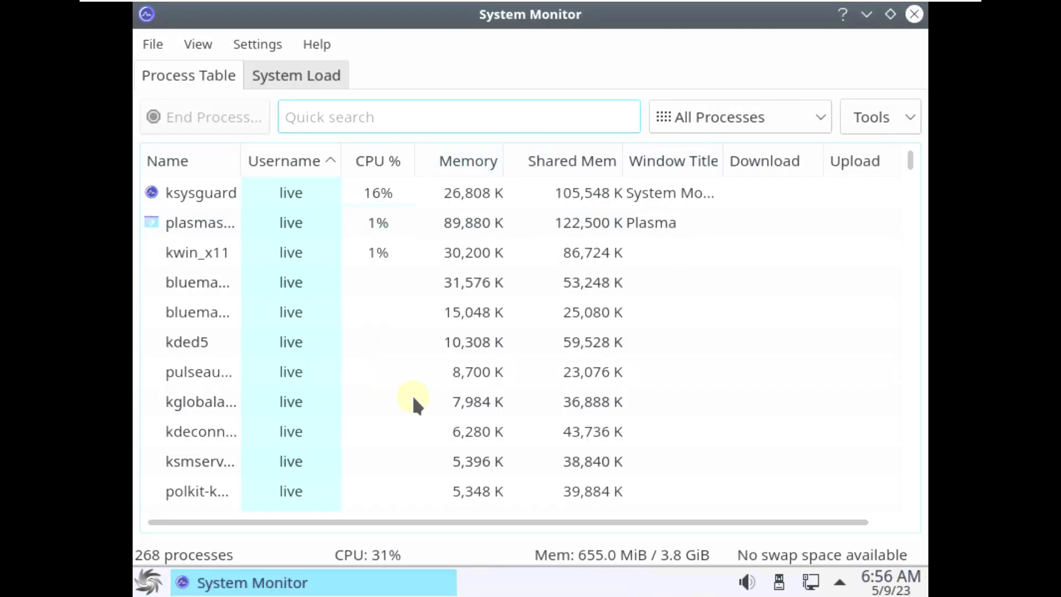
Step: Examine the running processes and the CPU, memory and network load histories
scroll(432, 394, "down", 15)
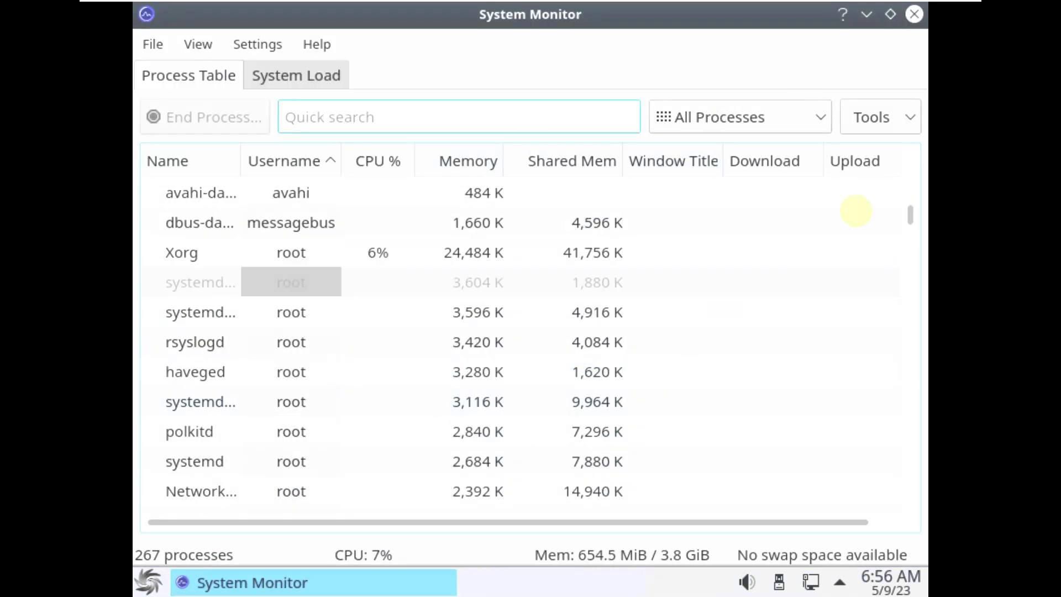
left_click_drag(904, 213, 905, 159)
left_click(329, 71)
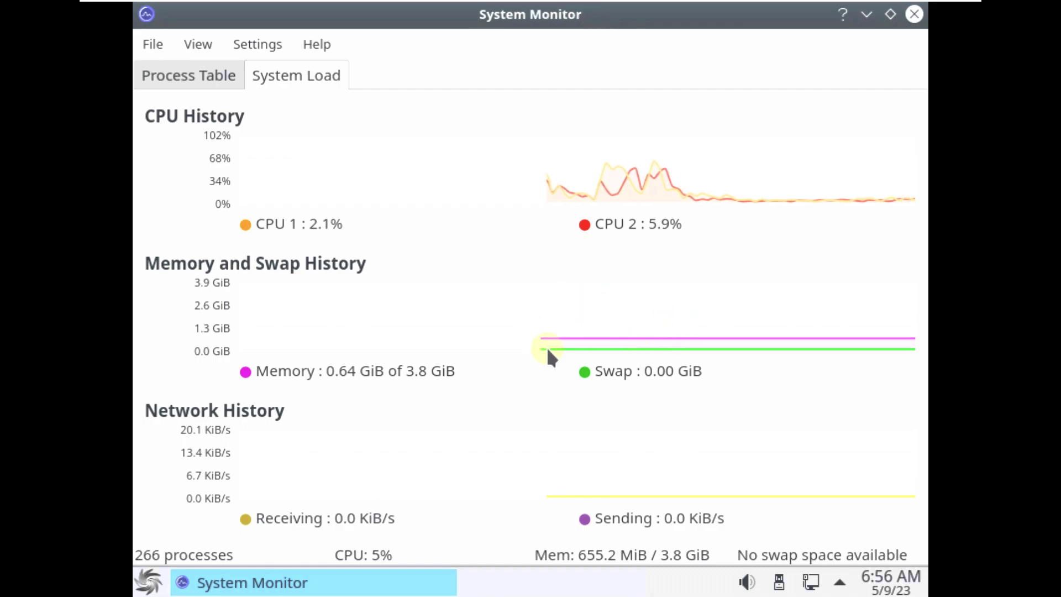
Step: Examine the System Load graphs and view System Monitor's version and licence information, closing the information dialog
mouse_move(547, 347)
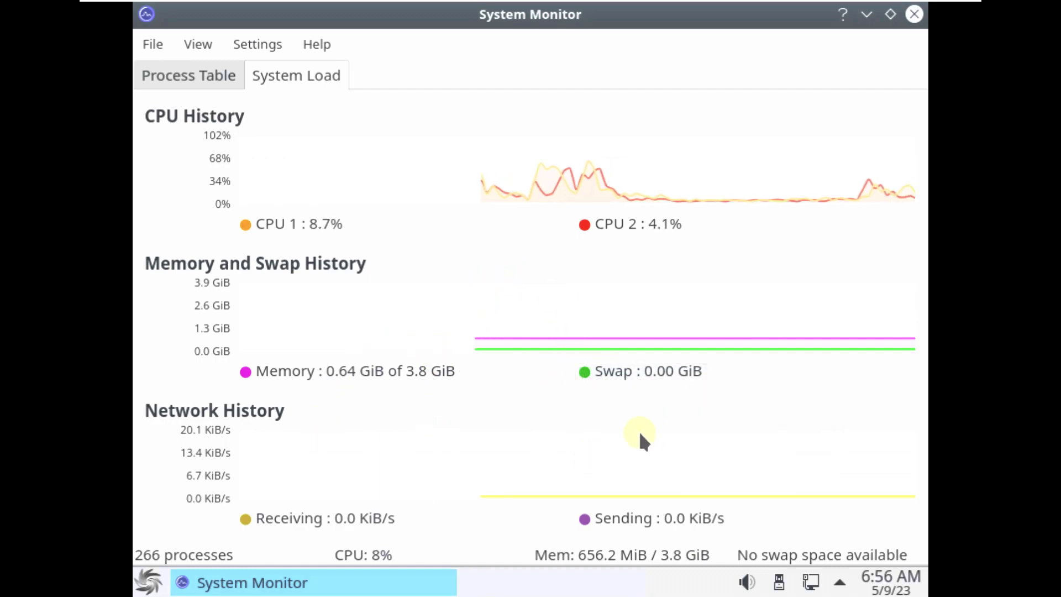
mouse_move(716, 462)
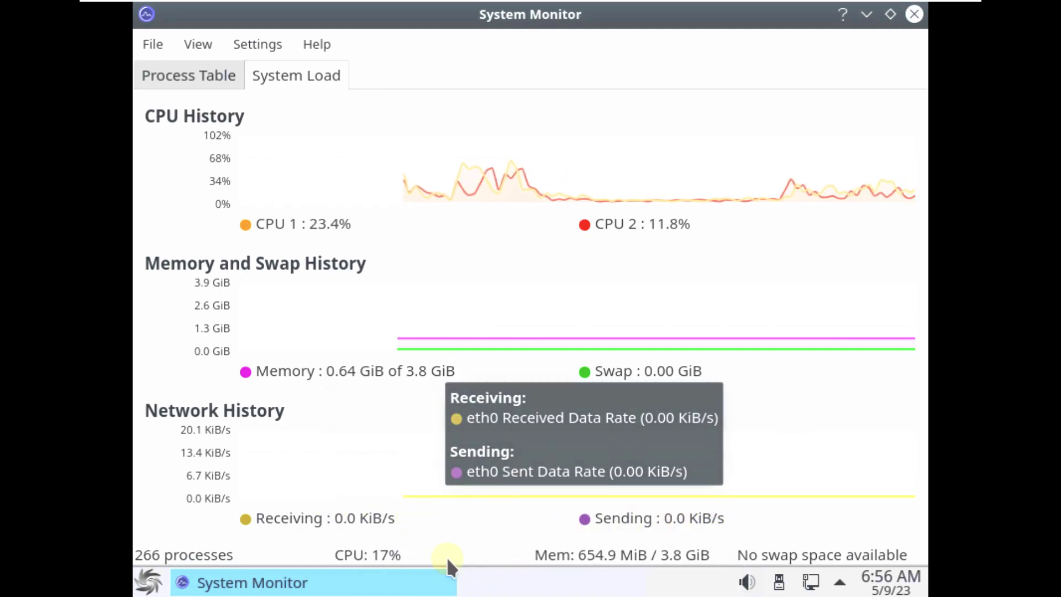
mouse_move(325, 174)
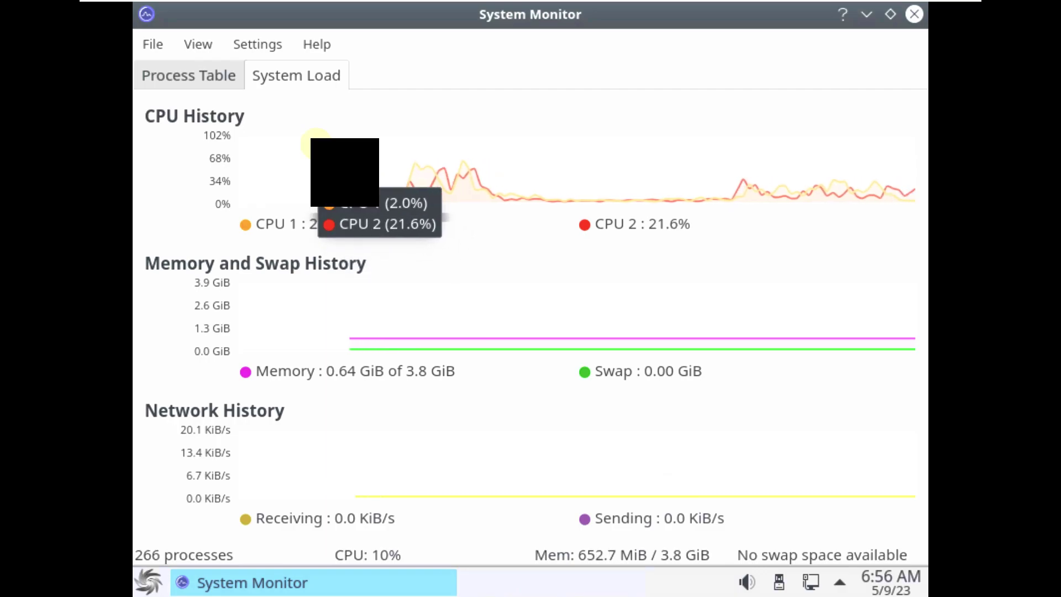
left_click(317, 44)
left_click(370, 230)
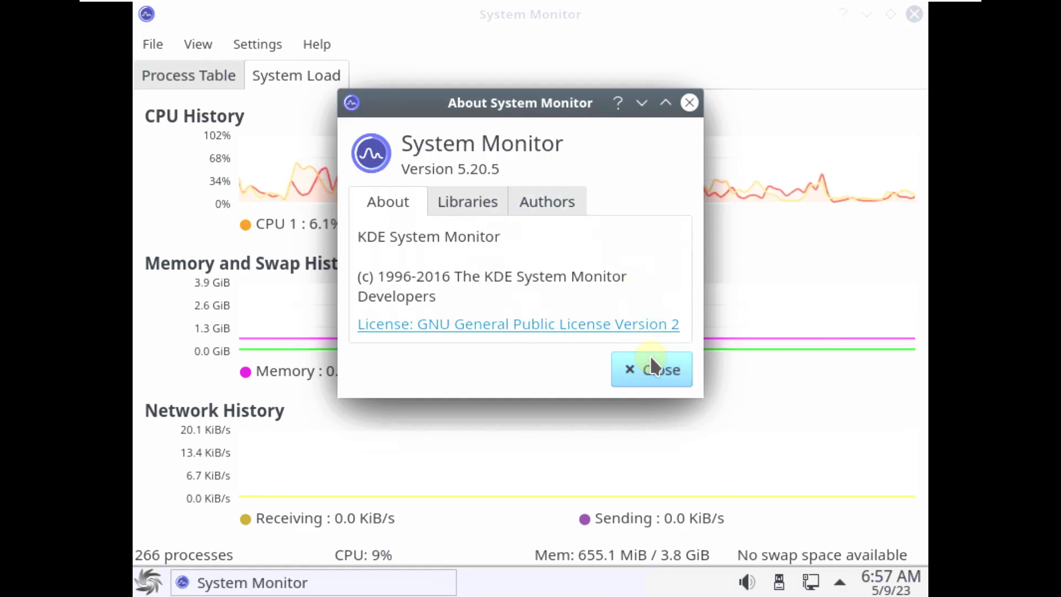
left_click(650, 355)
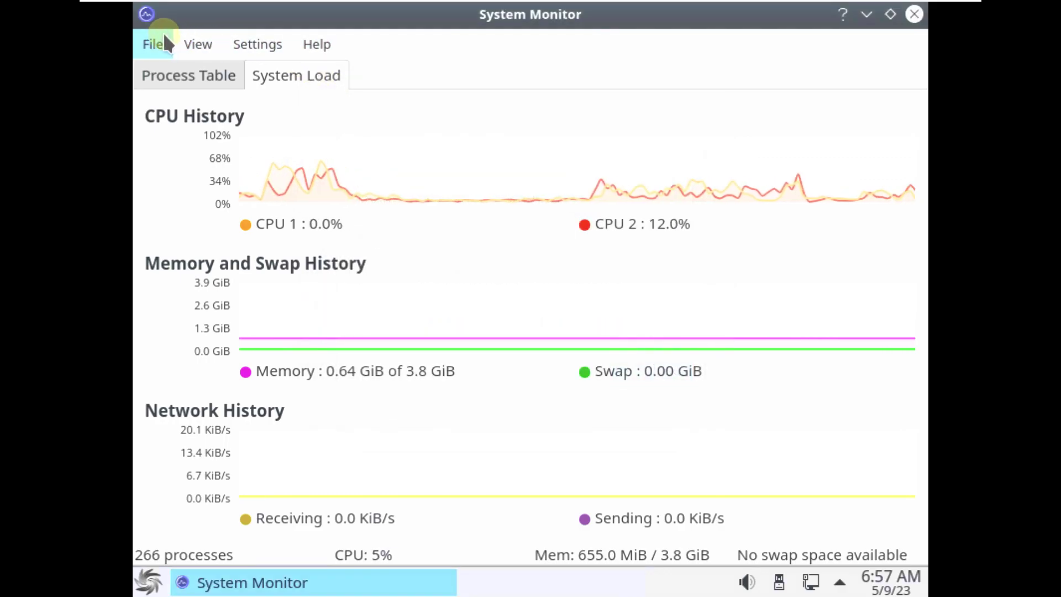
Step: Quit System Monitor to return to the desktop
left_click(161, 44)
key("Escape")
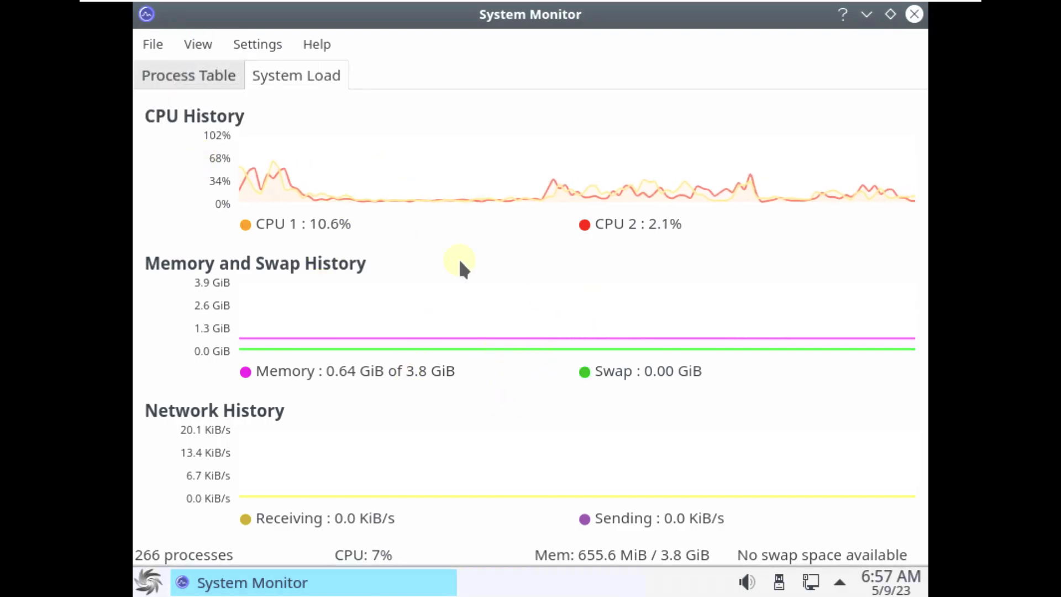
left_click(162, 44)
left_click(183, 155)
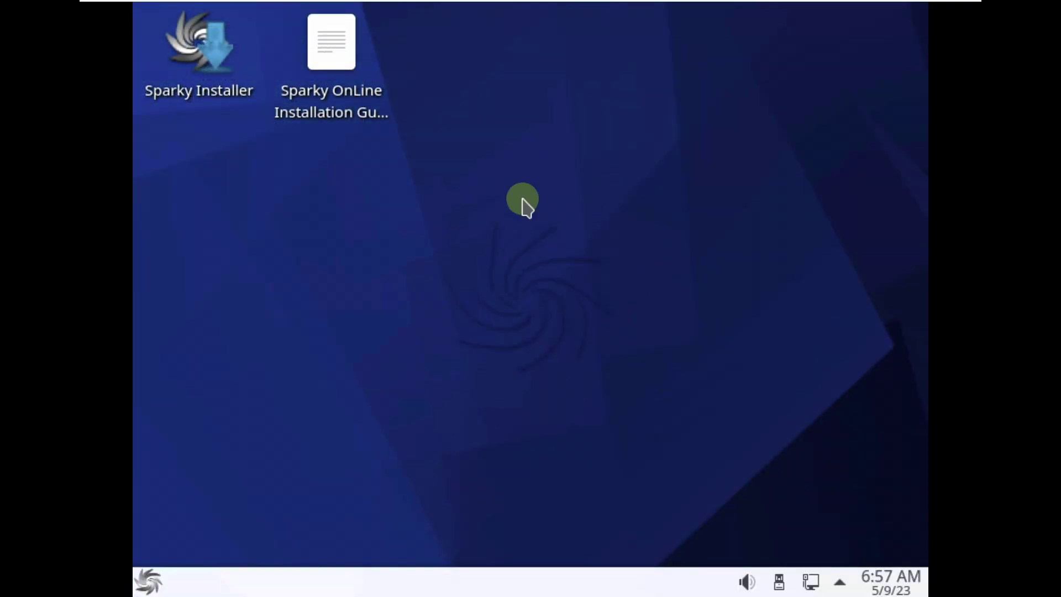
Step: Open the Konsole terminal from the System applications and view its version information
left_click(148, 581)
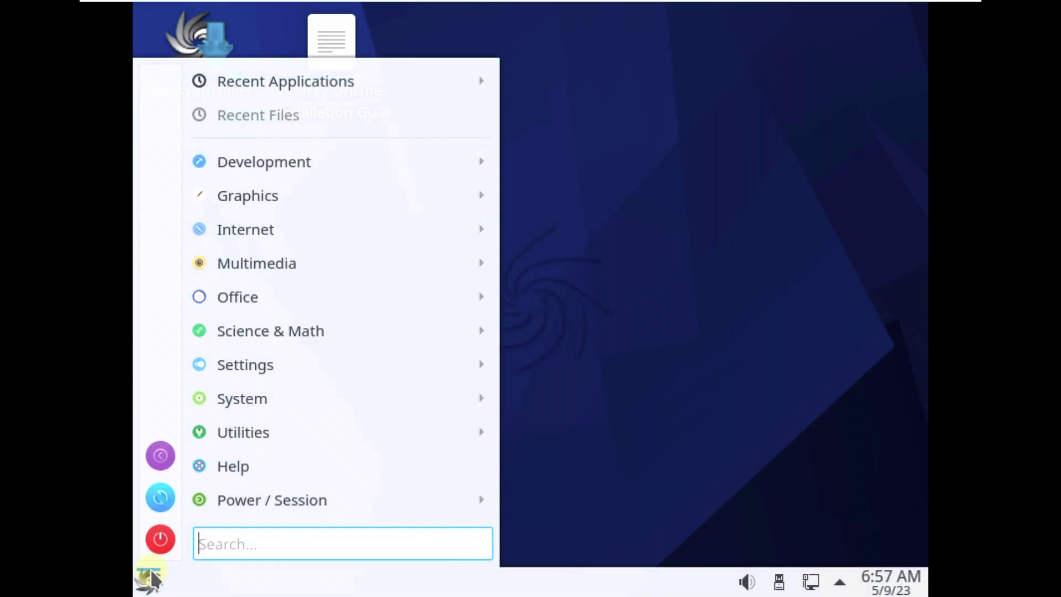
mouse_move(227, 402)
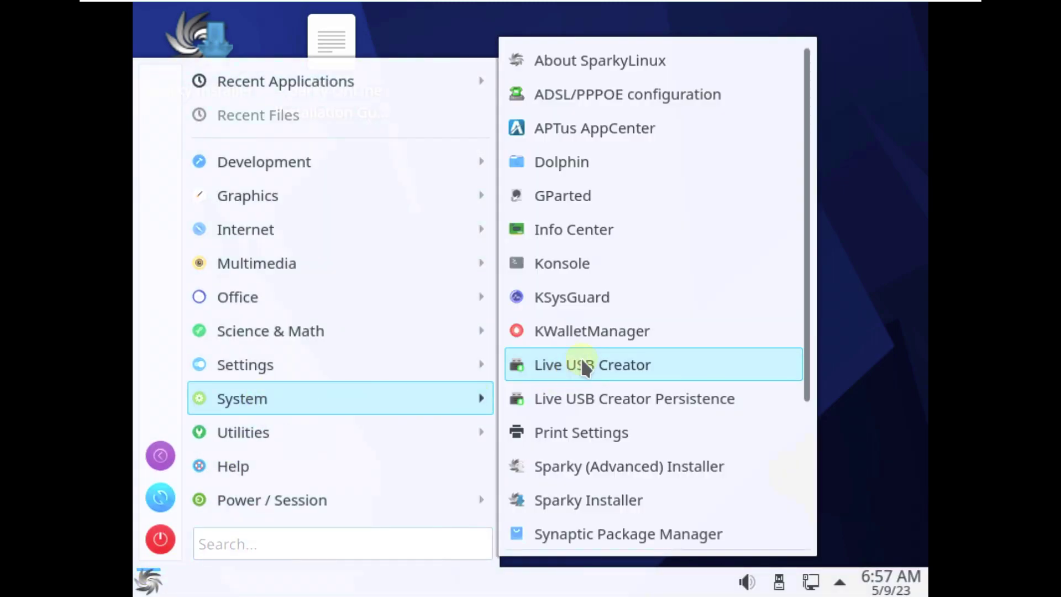
left_click(580, 271)
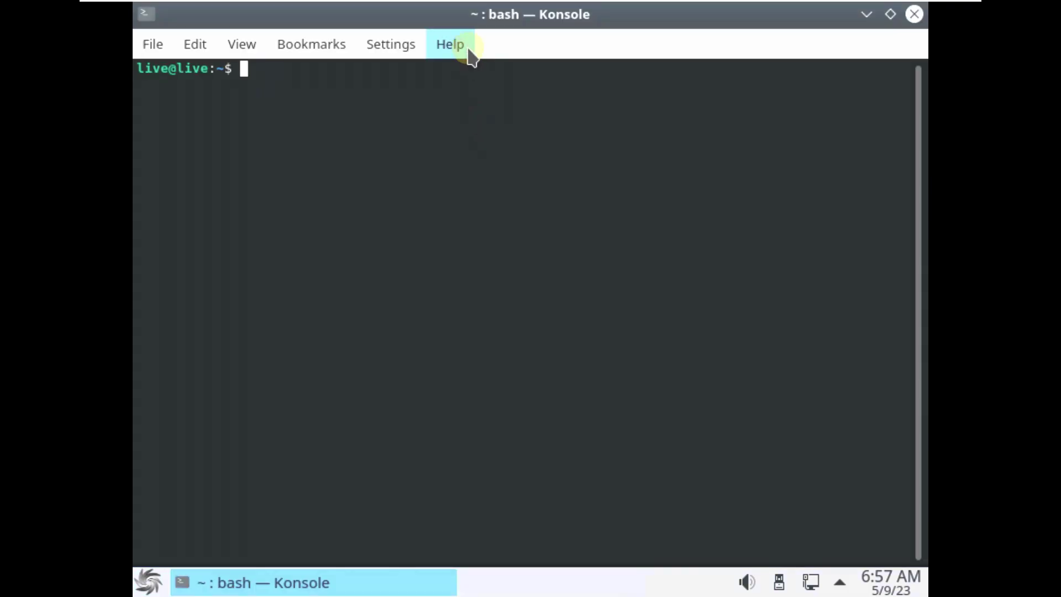
left_click(469, 51)
left_click(493, 204)
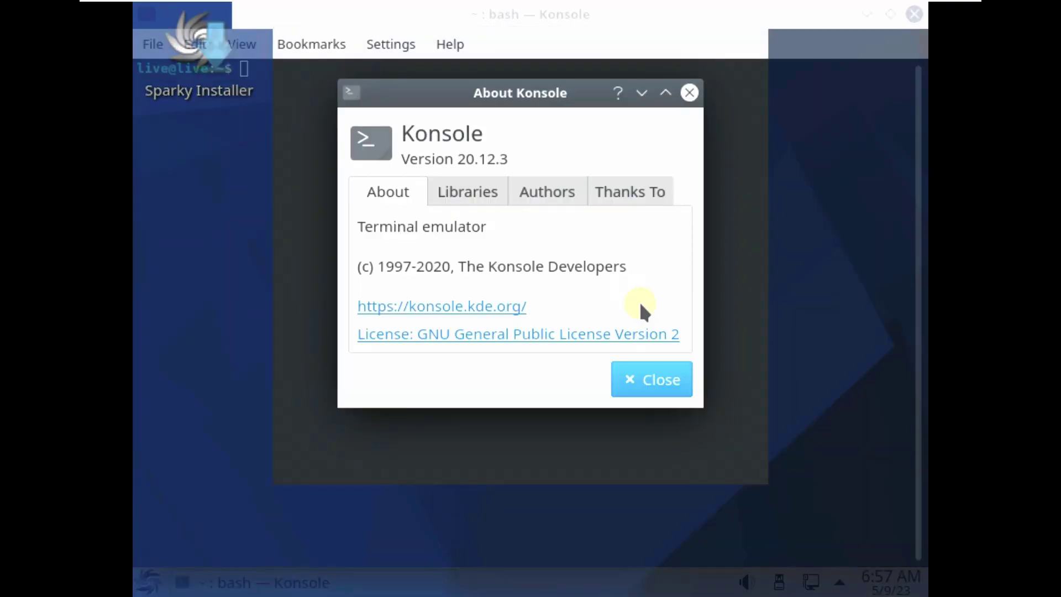
left_click(659, 371)
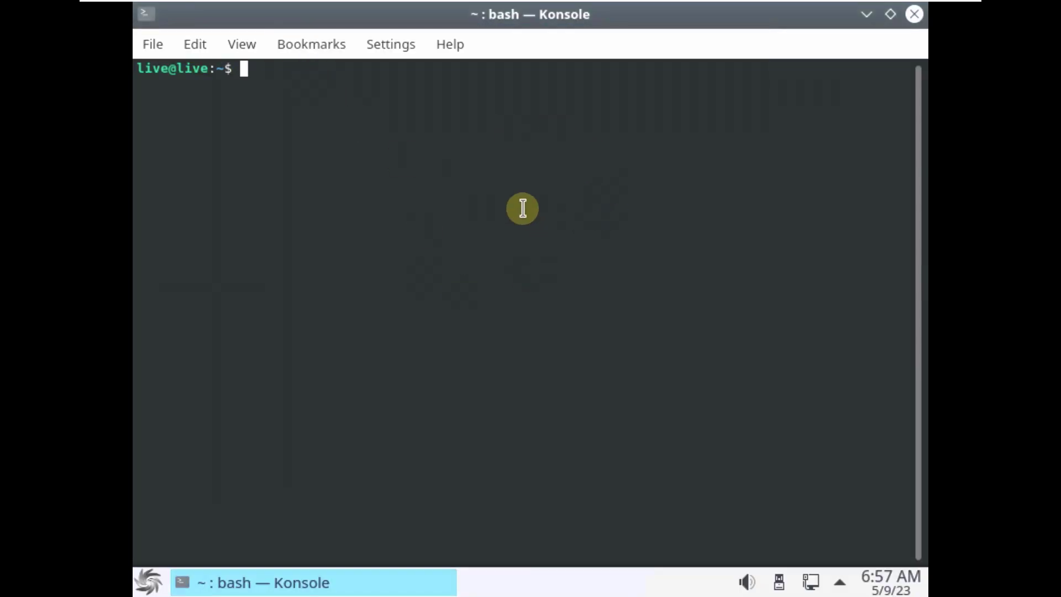
Step: Try to display system details in the terminal by running inxi -sv8 and neofetch
type("inxi -sv8")
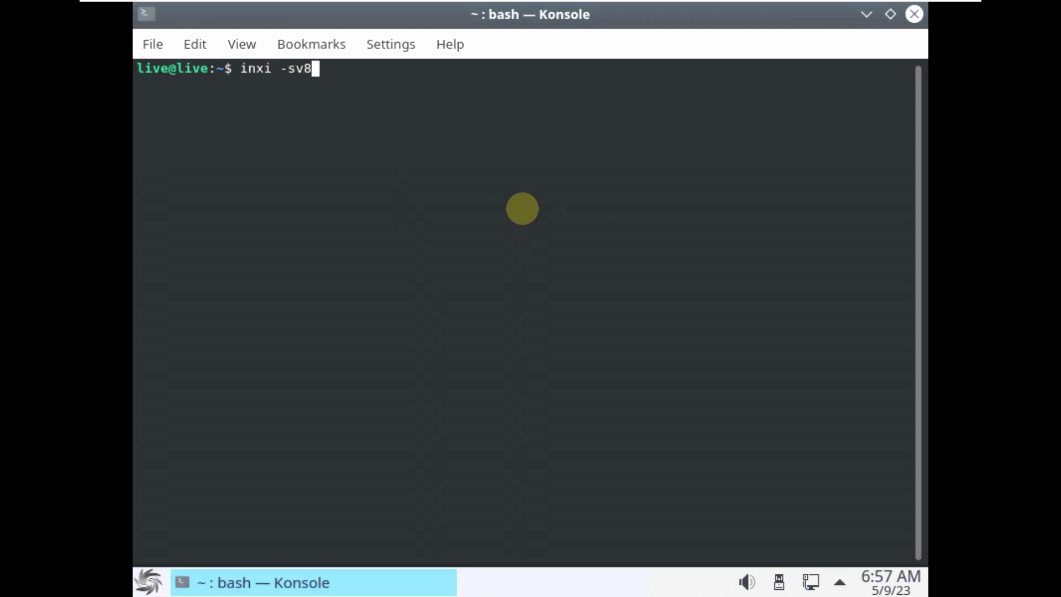
key("Return")
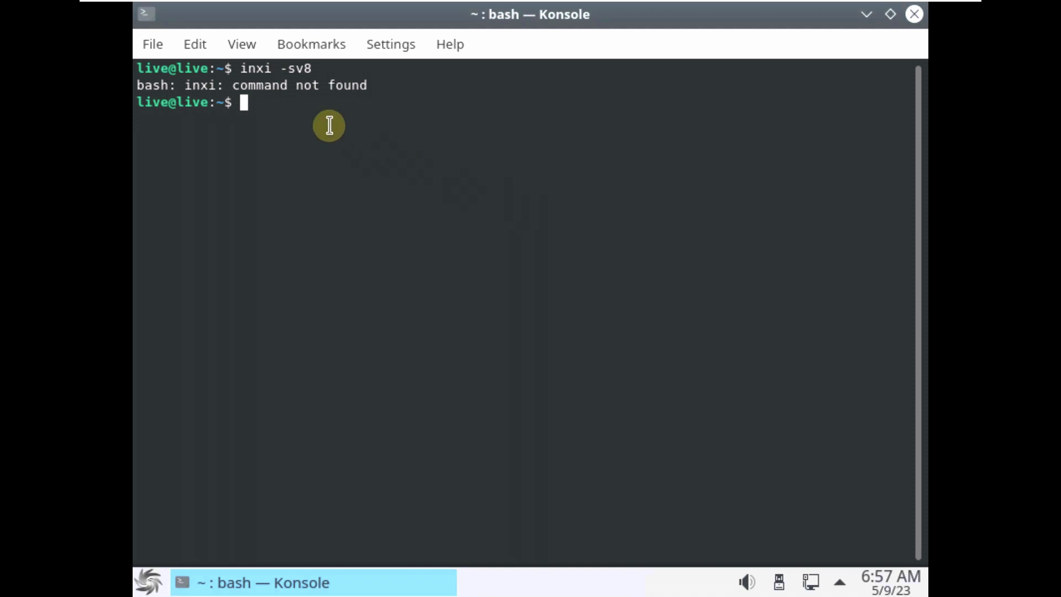
left_click_drag(318, 67, 244, 66)
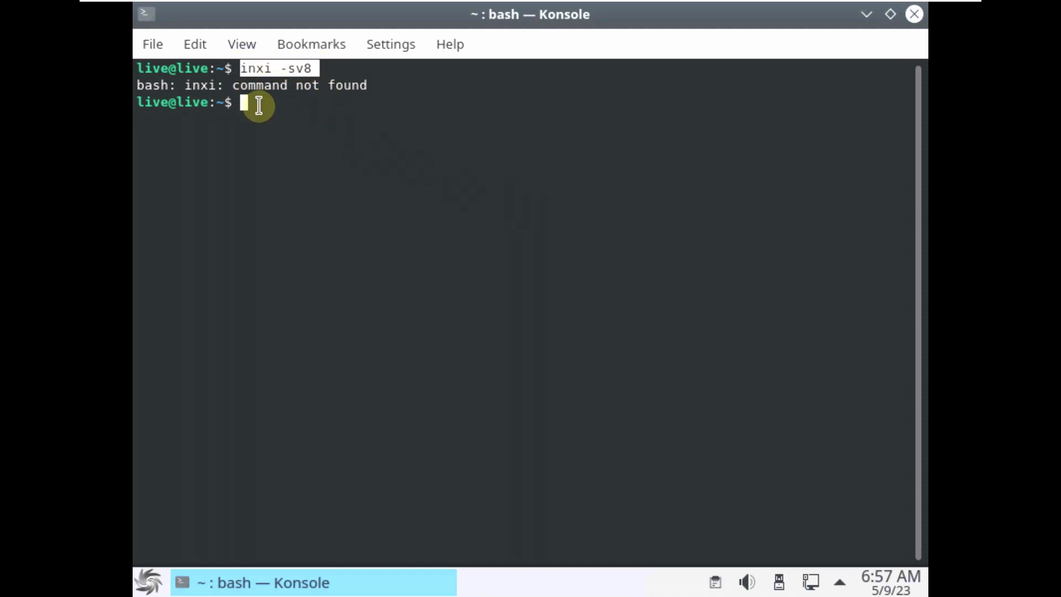
left_click(256, 103)
type("ne")
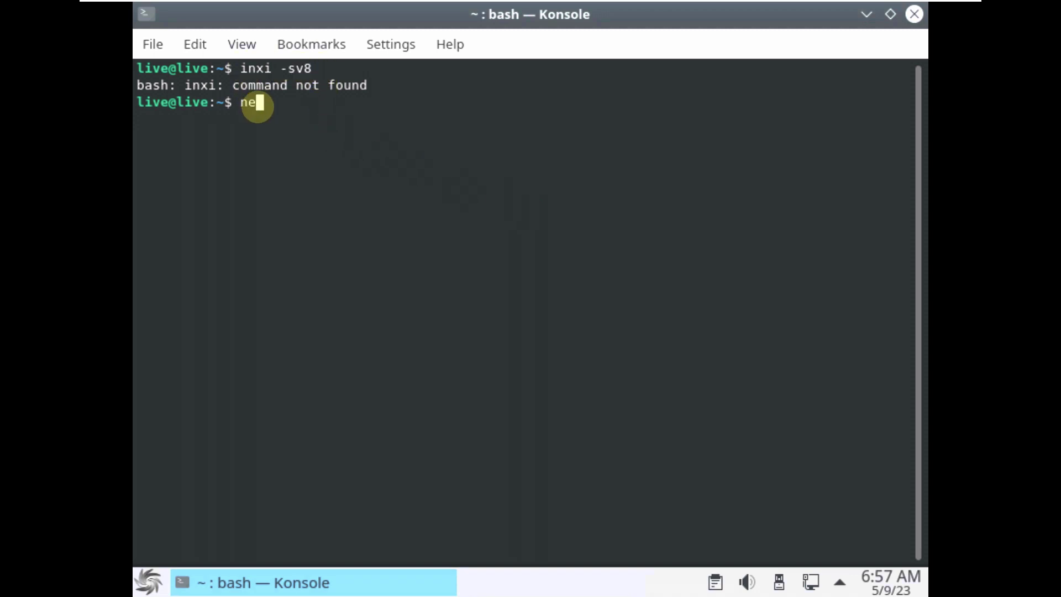
type("ofetch")
key("Return")
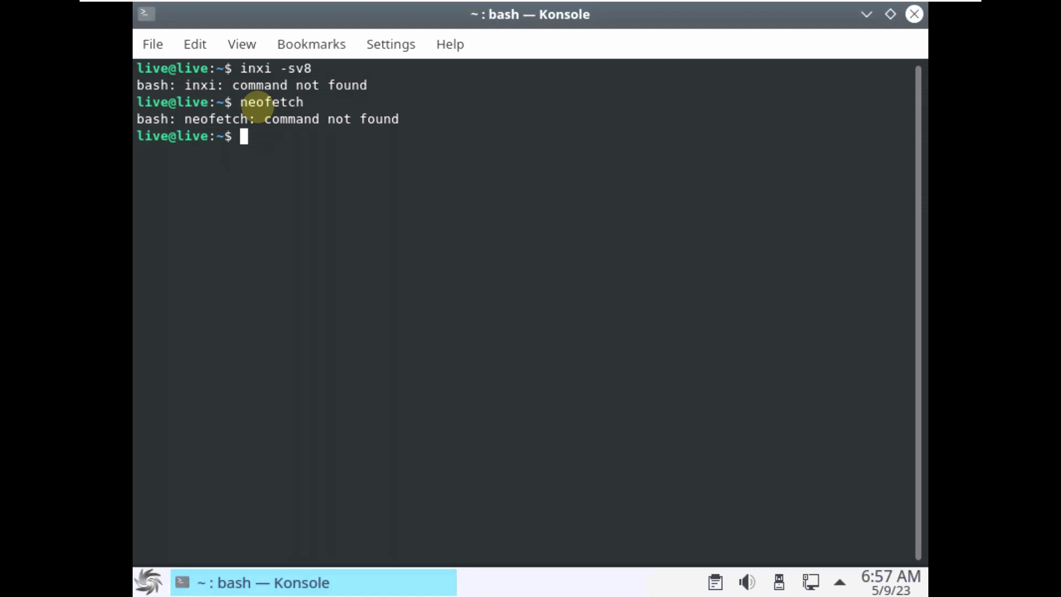
Step: Display the full system information and the kernel release with uname -a and uname -r
type("uname -a")
key("Return")
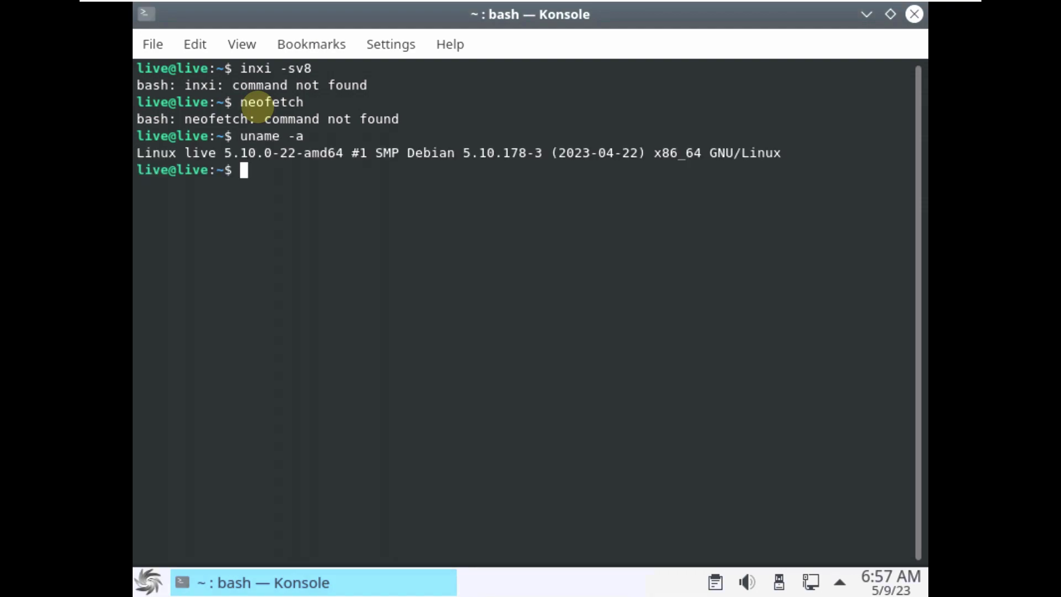
type("uname -r")
key("Return")
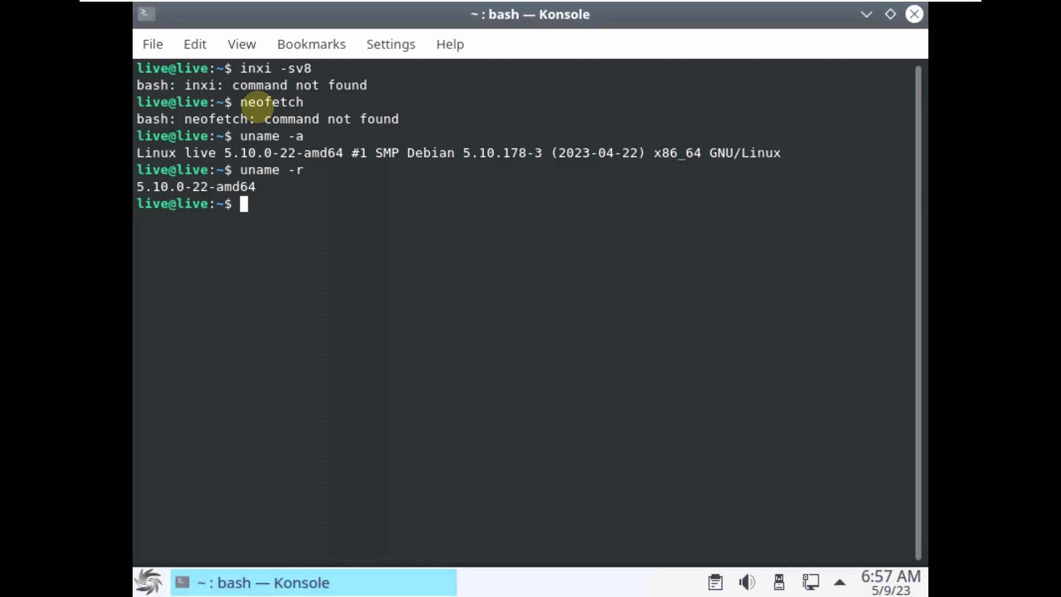
Step: Try to run the htop process viewer and close Konsole
type("htop")
key("Return")
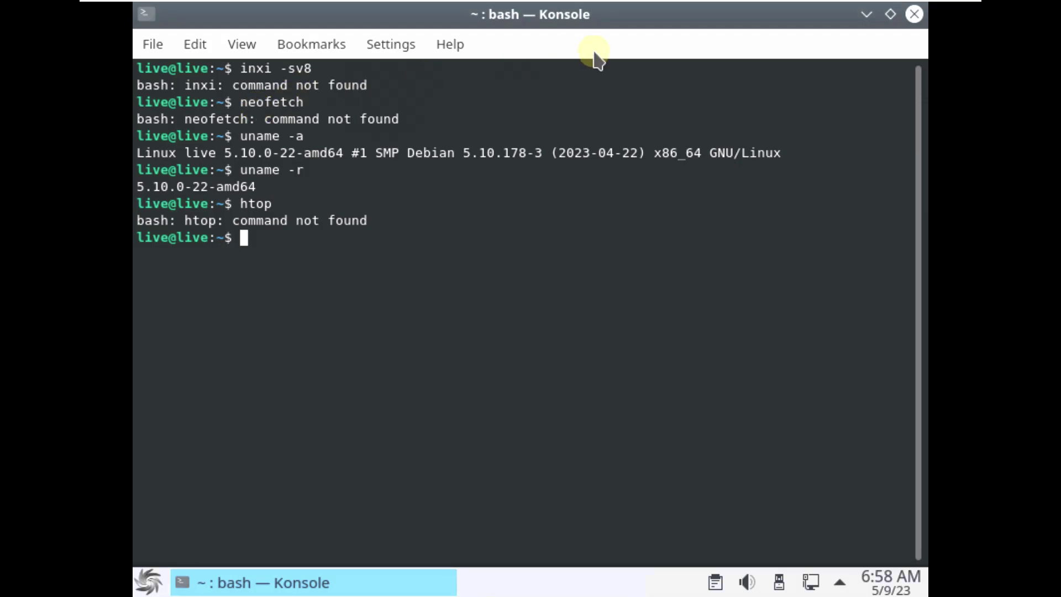
left_click(914, 13)
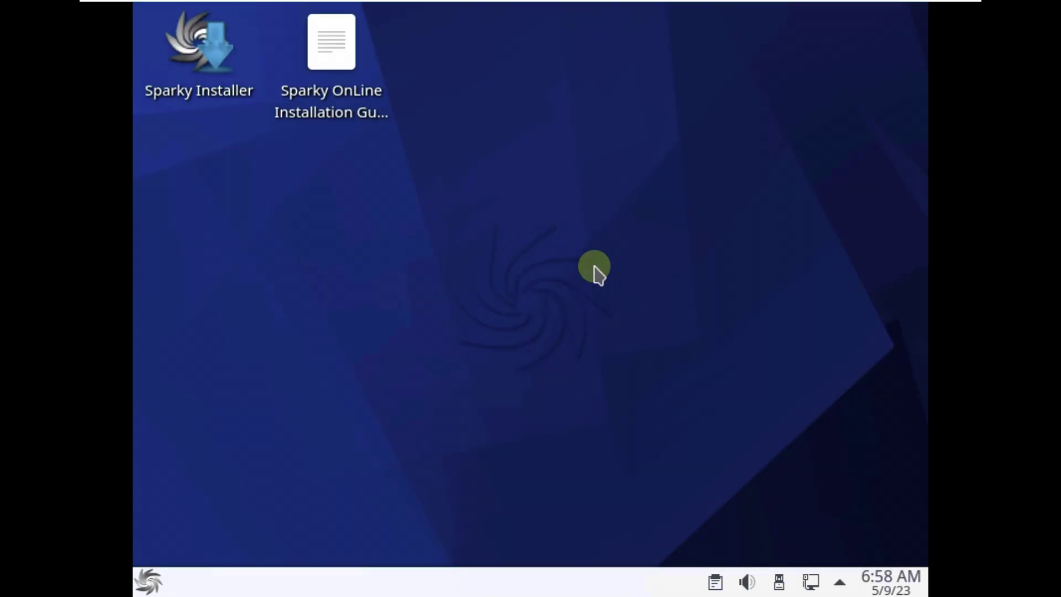
Step: Browse the available wallpapers and the Folder View About page in the desktop settings, leaving without changes
right_click(463, 167)
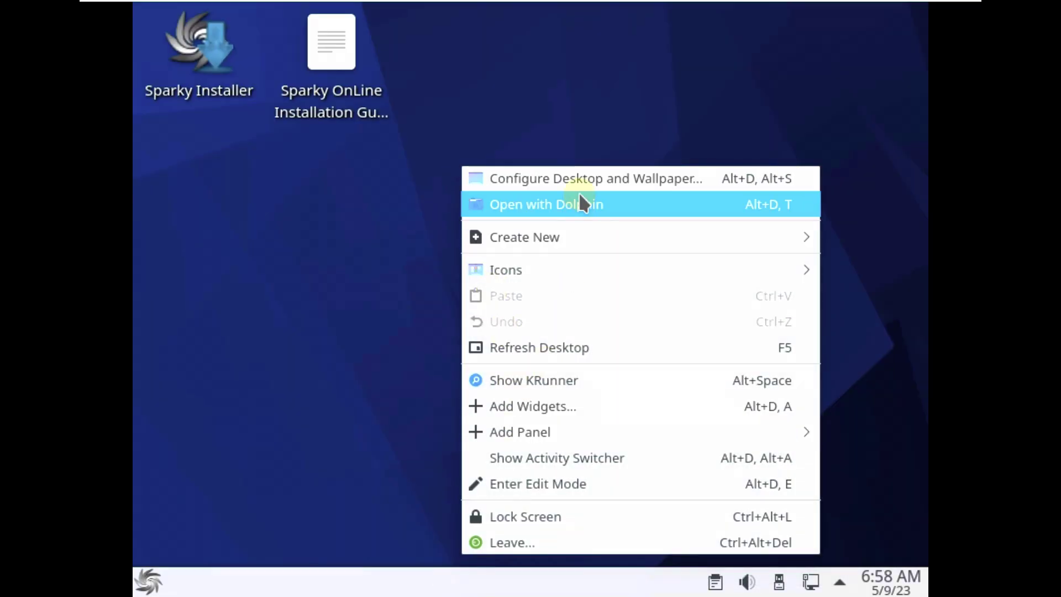
left_click(579, 180)
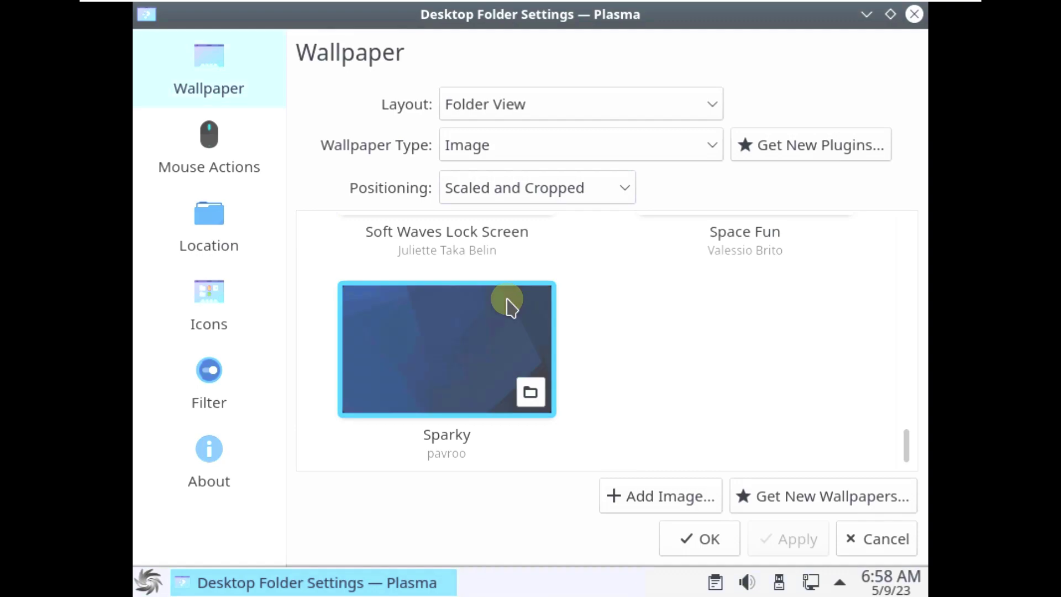
scroll(675, 395, "up", 5)
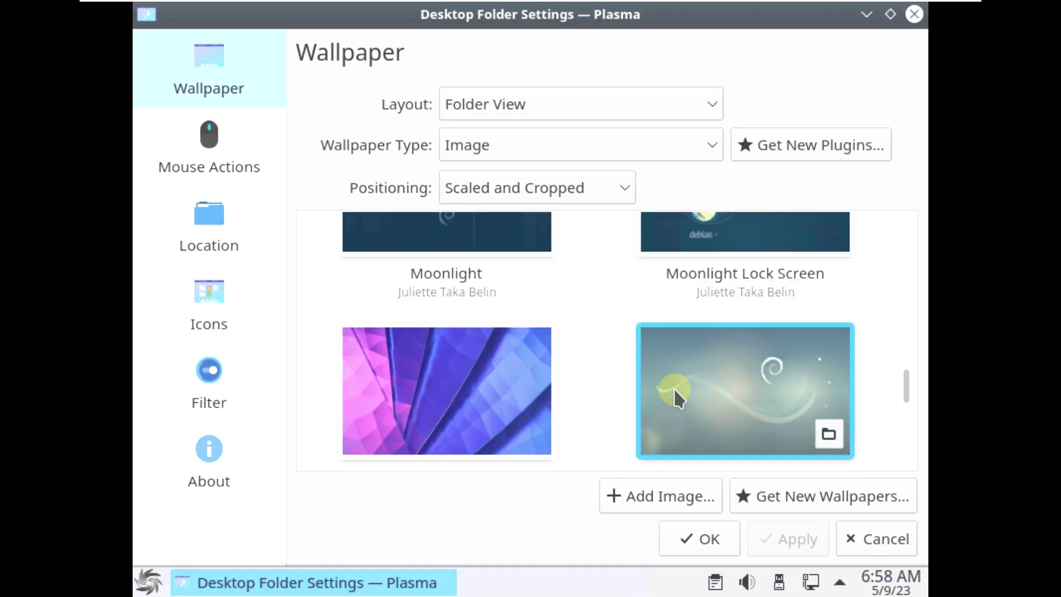
scroll(674, 388, "up", 10)
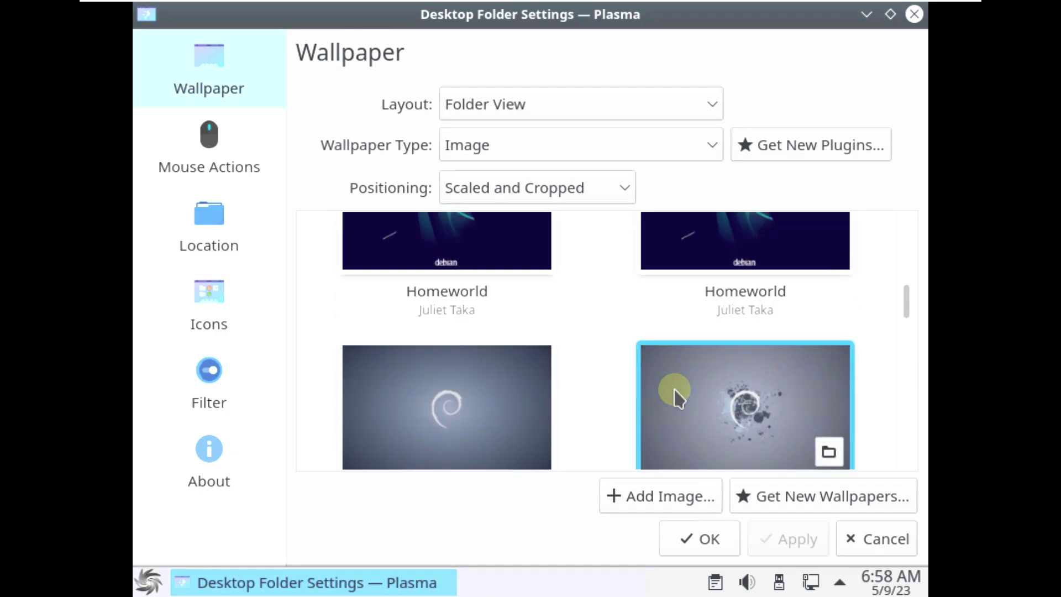
scroll(674, 389, "up", 8)
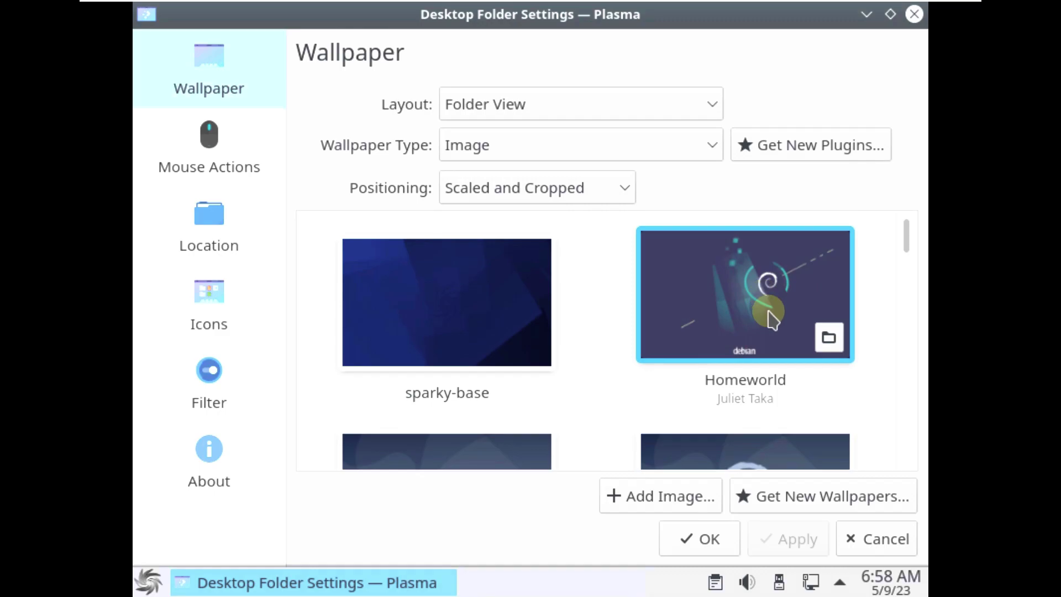
scroll(695, 391, "down", 10)
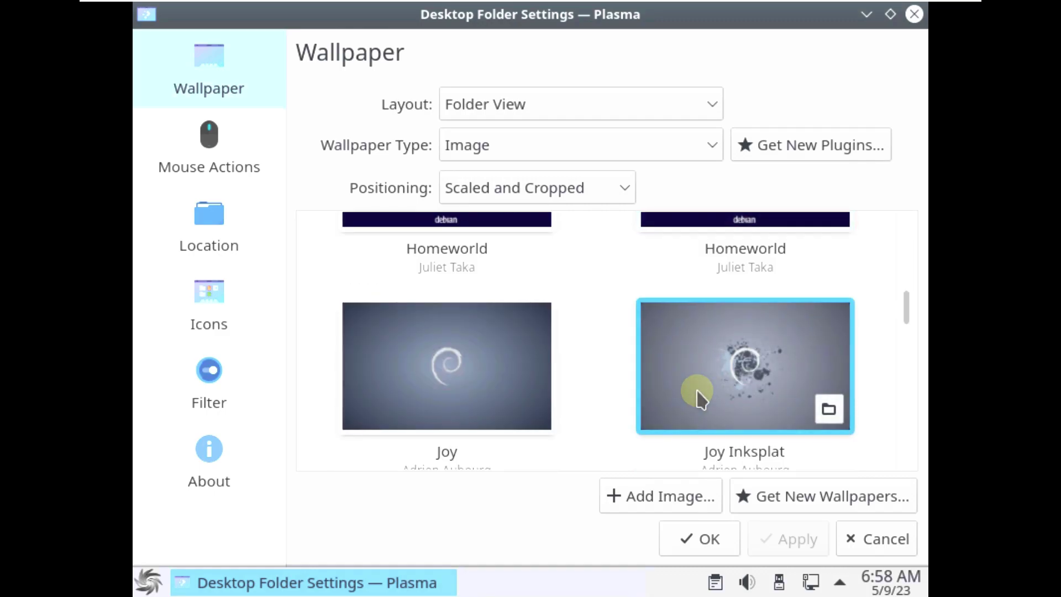
scroll(698, 394, "down", 15)
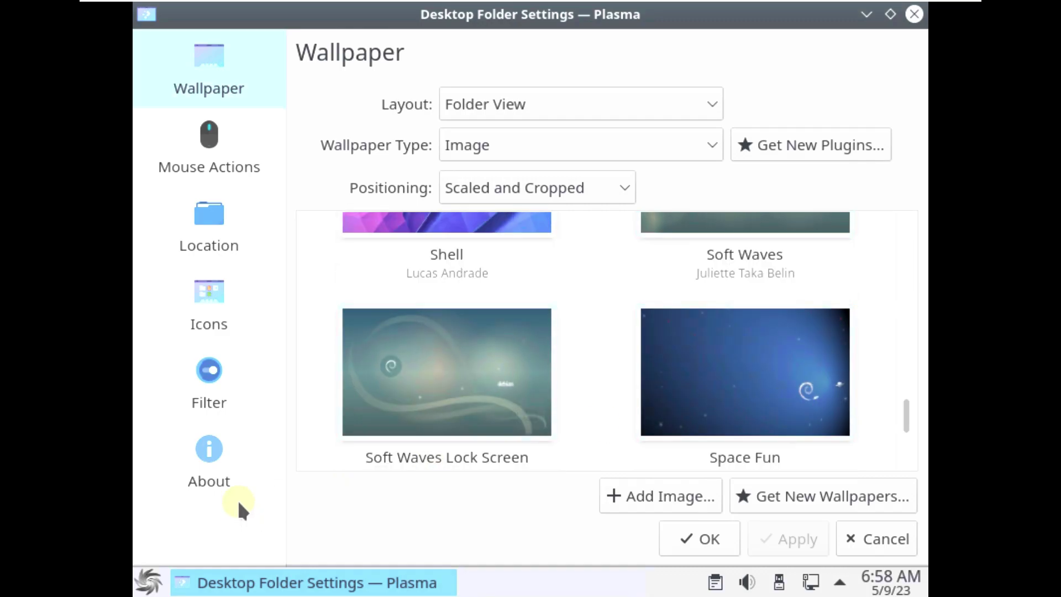
left_click(231, 475)
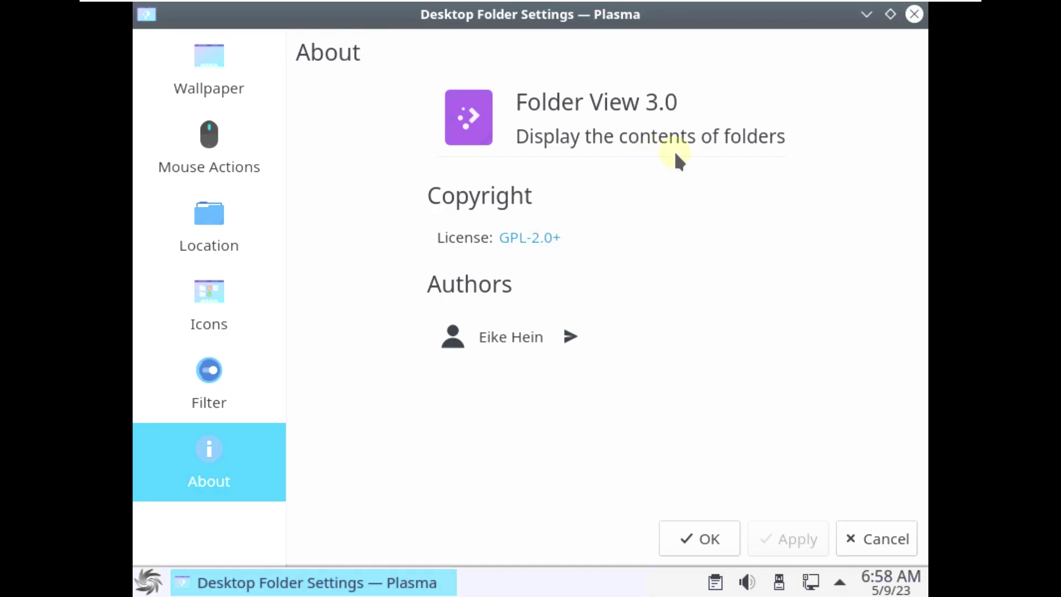
left_click(852, 524)
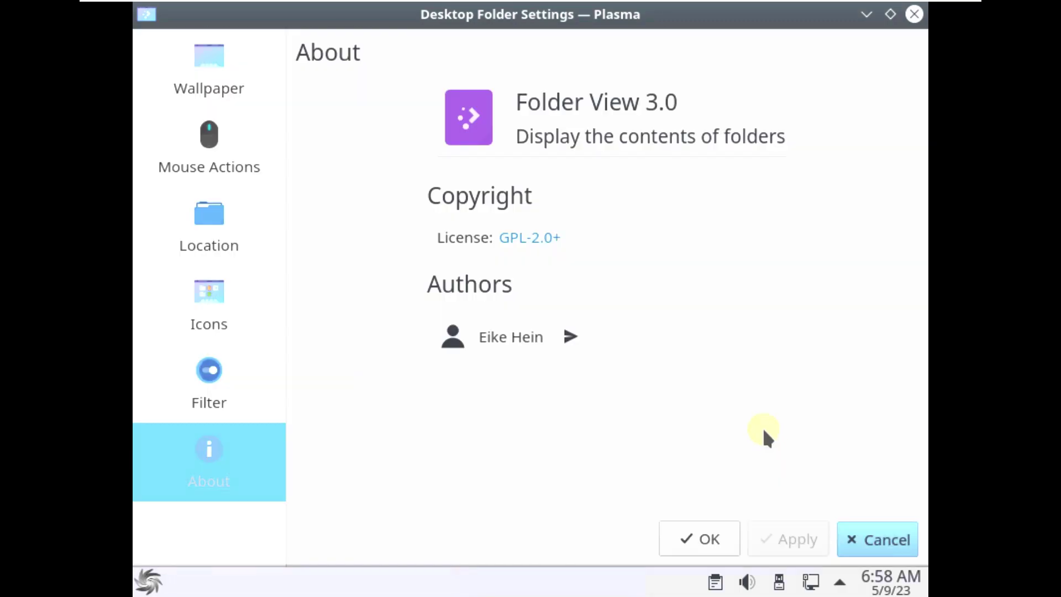
Step: View the clock's calendar and the Status and Notifications overview of hidden tray items
left_click(876, 583)
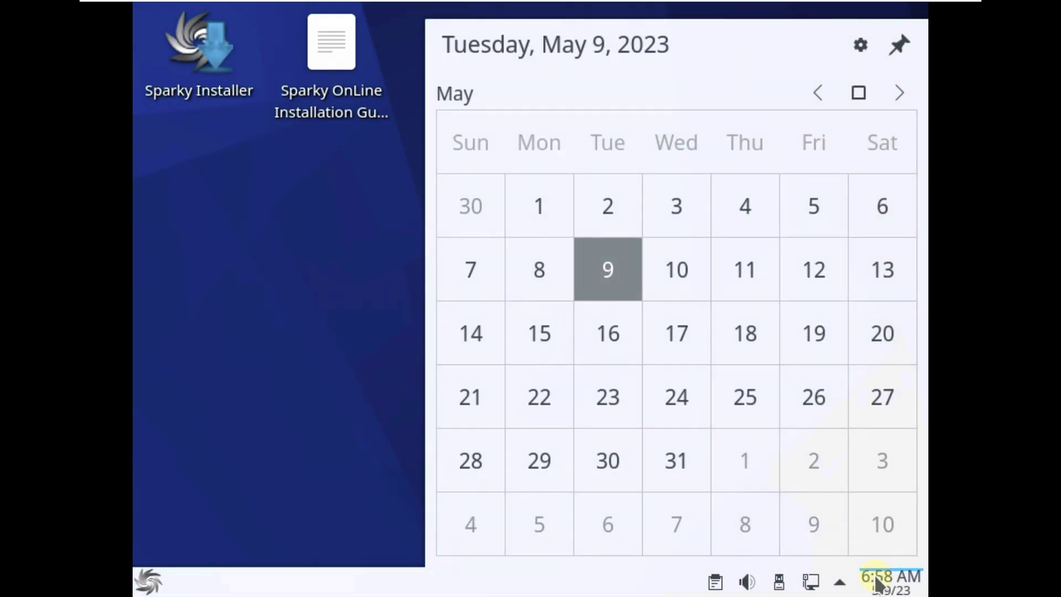
left_click(840, 584)
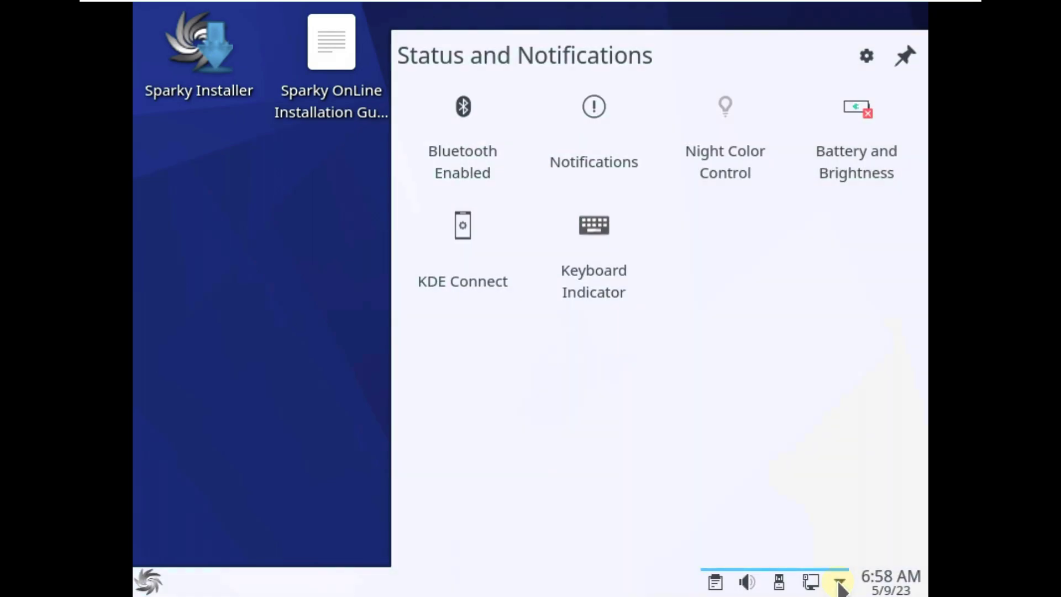
left_click(840, 585)
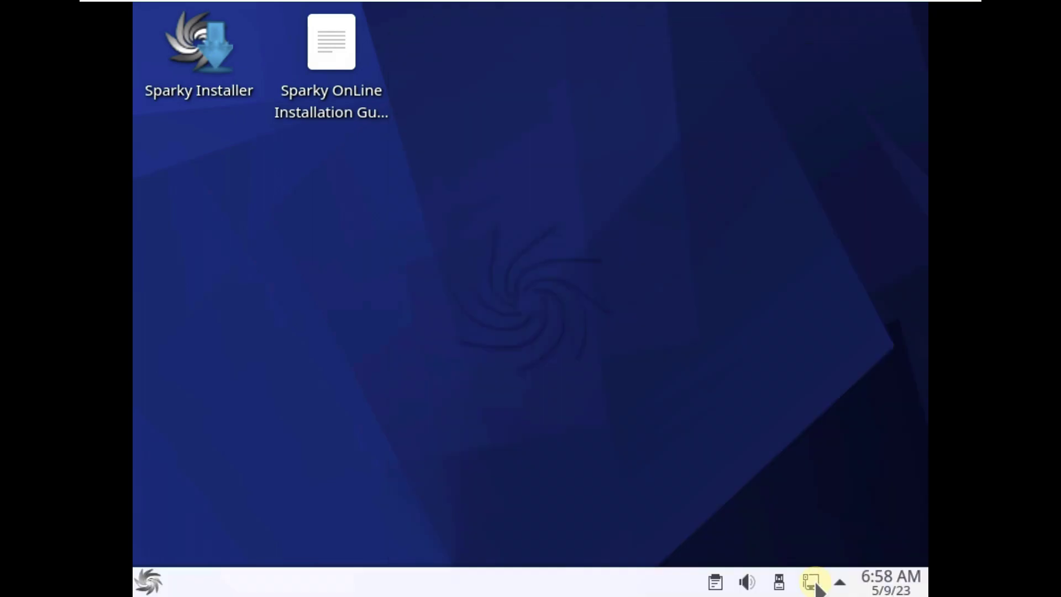
Step: Look at the system tray's network connection and removable device panels, closing each one
left_click(813, 584)
left_click(816, 587)
left_click(779, 585)
left_click(778, 585)
Step: Check the Audio Volume settings for applications and view the clipboard history
left_click(750, 583)
left_click(798, 114)
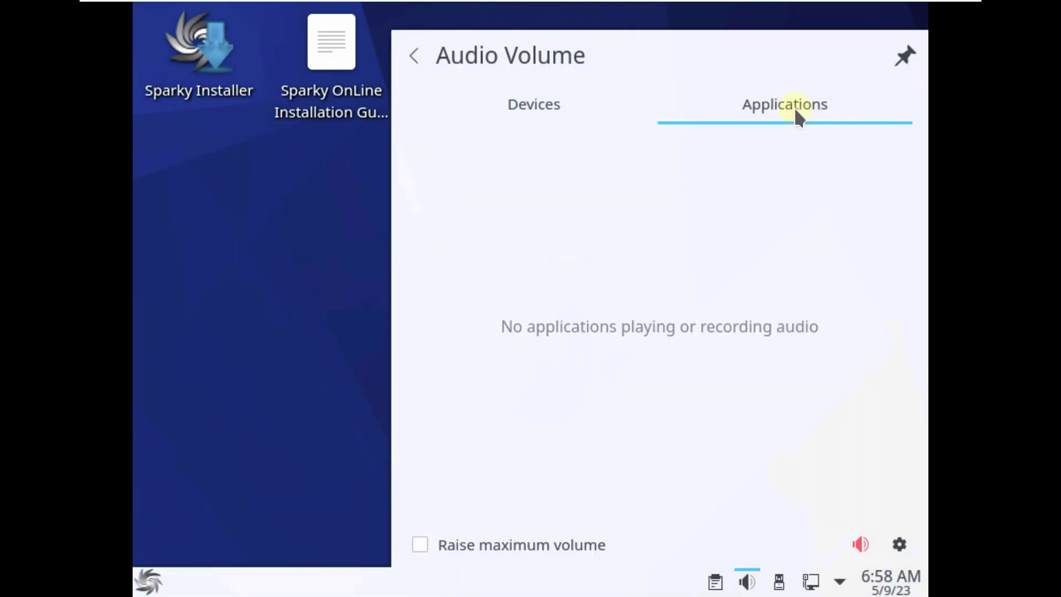
left_click(746, 583)
left_click(715, 582)
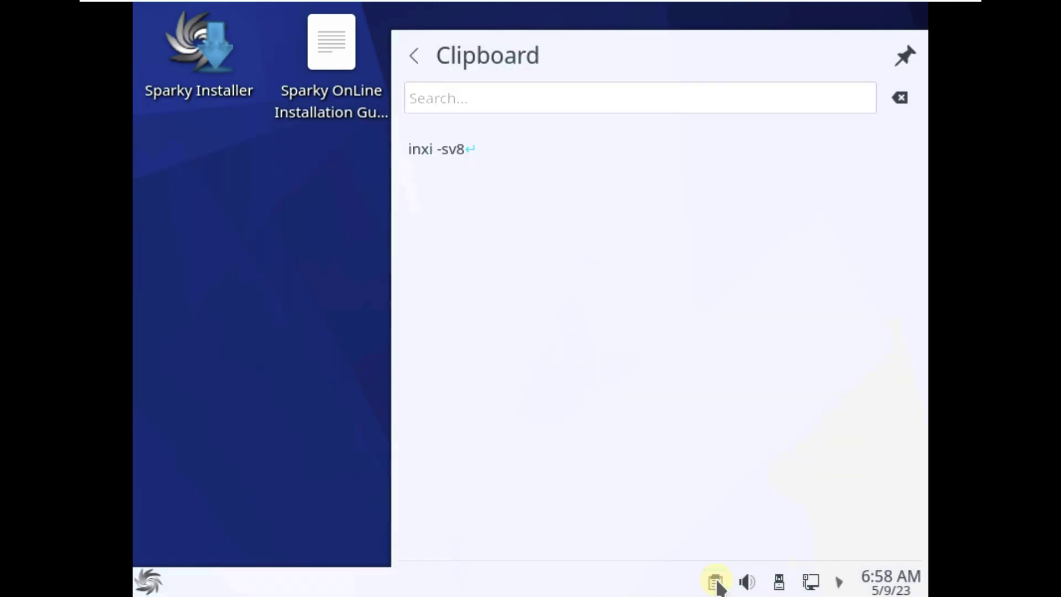
Step: Close the clipboard history and view the desktop's context menu options without choosing any
left_click(269, 381)
right_click(403, 177)
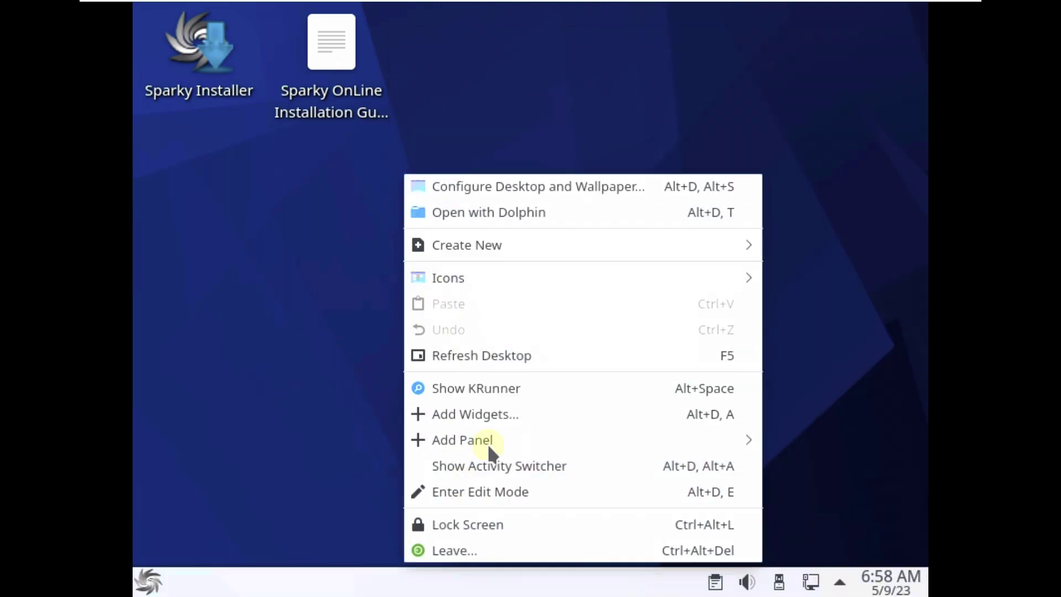
left_click(510, 123)
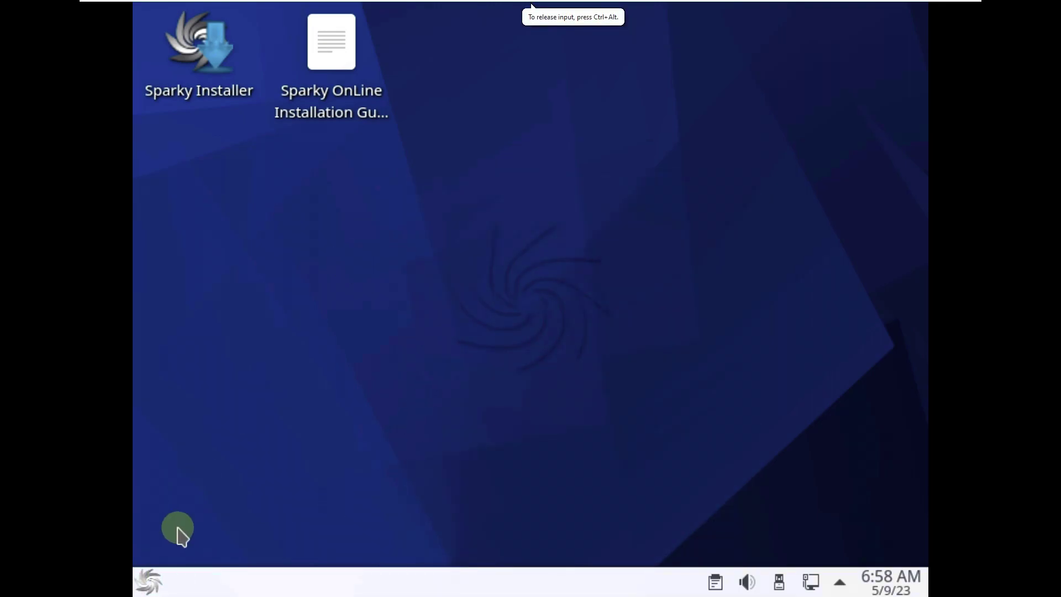
Step: Launch Firefox ESR, open the SparkyLinux website from its start page, and accept all cookies
left_click(152, 581)
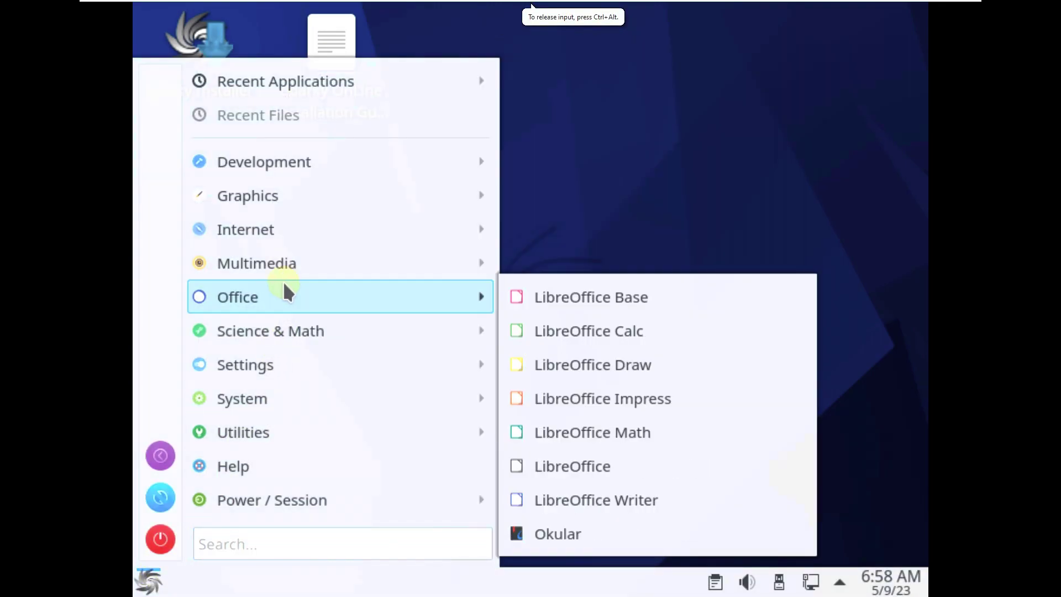
mouse_move(283, 221)
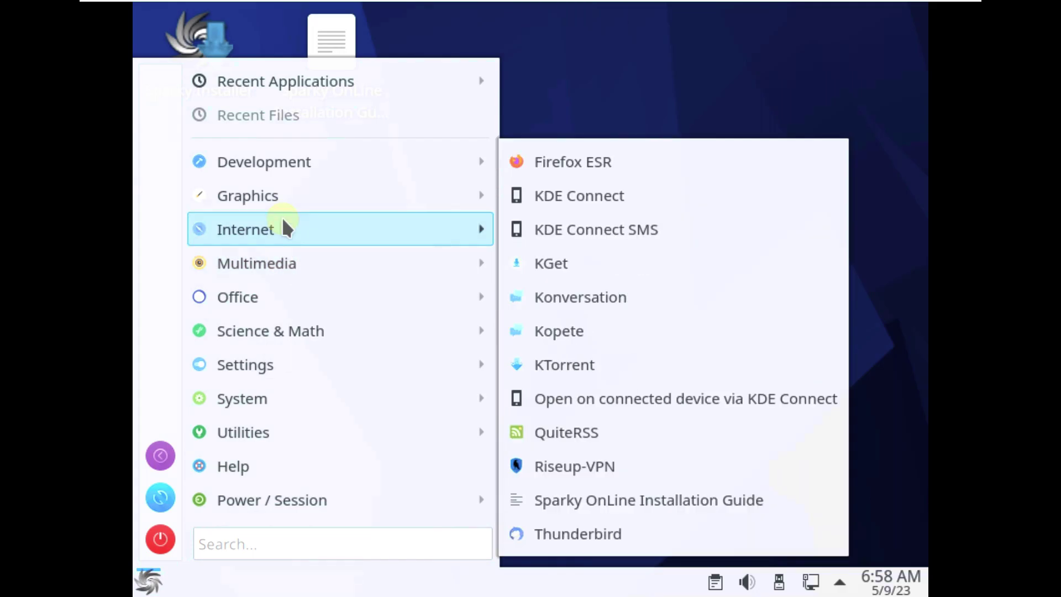
left_click(574, 163)
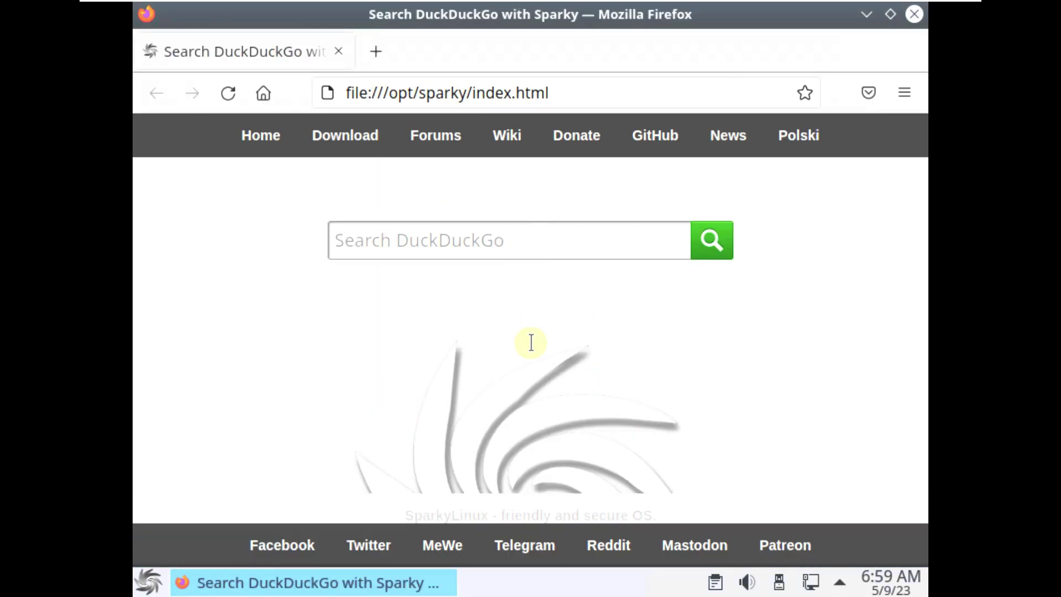
left_click(258, 136)
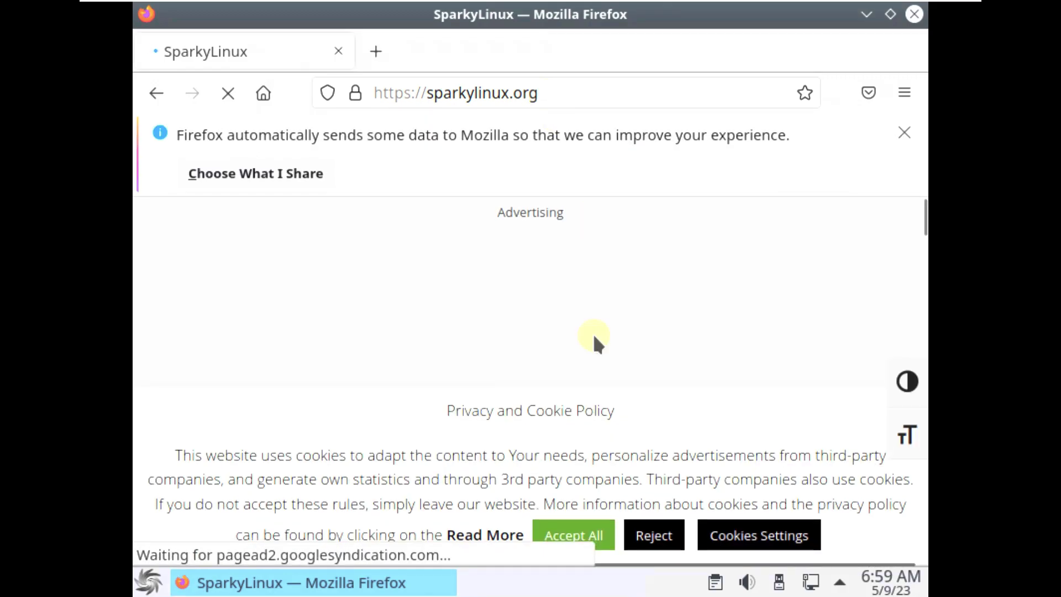
left_click(575, 535)
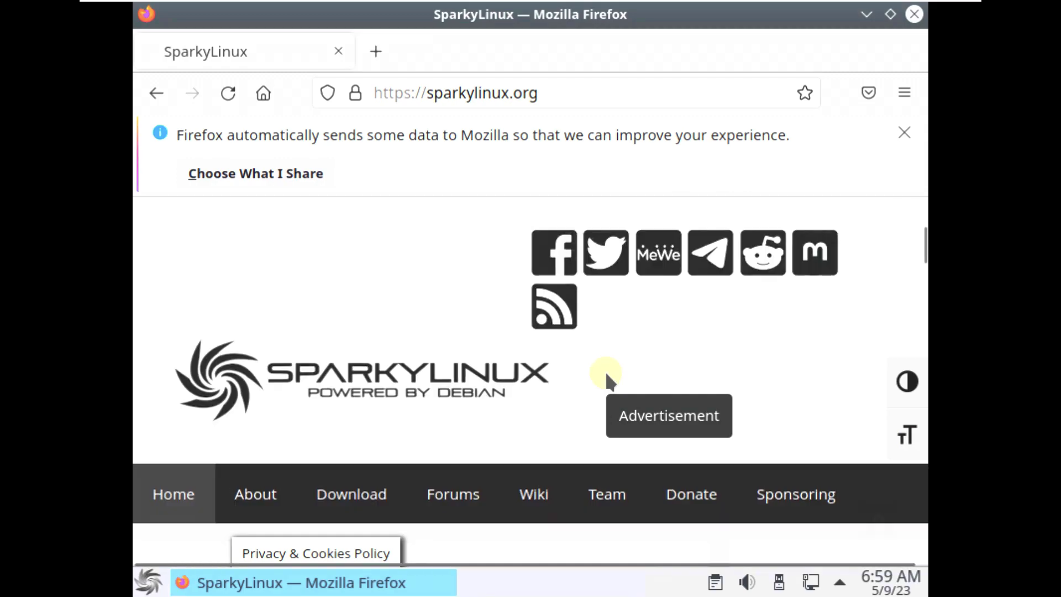
Step: Examine the SparkyLinux home page's introduction and its list of Sparky news posts, returning to the site navigation
scroll(609, 380, "down", 10)
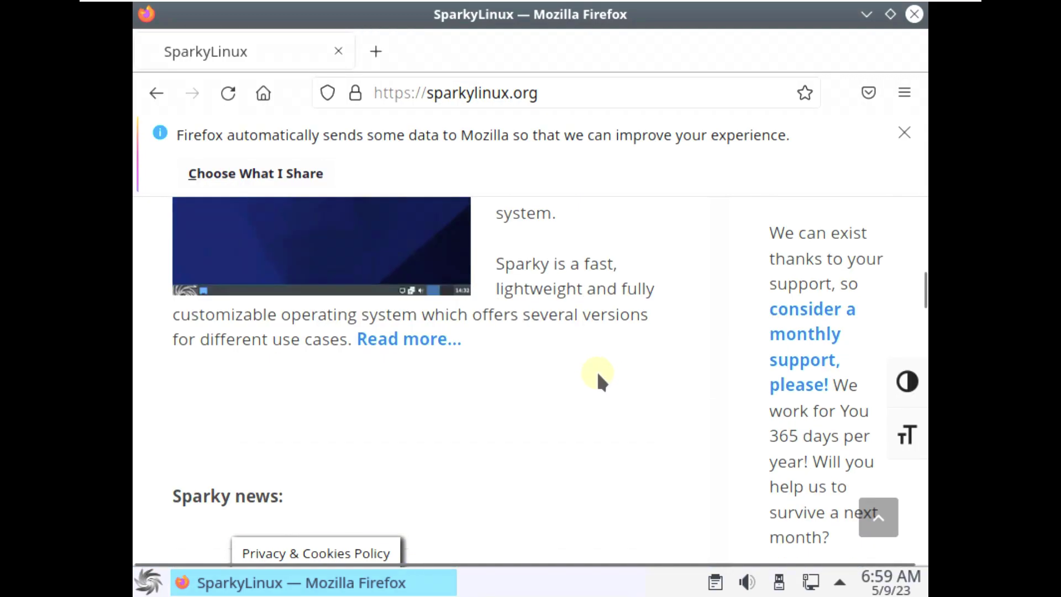
scroll(595, 369, "down", 7)
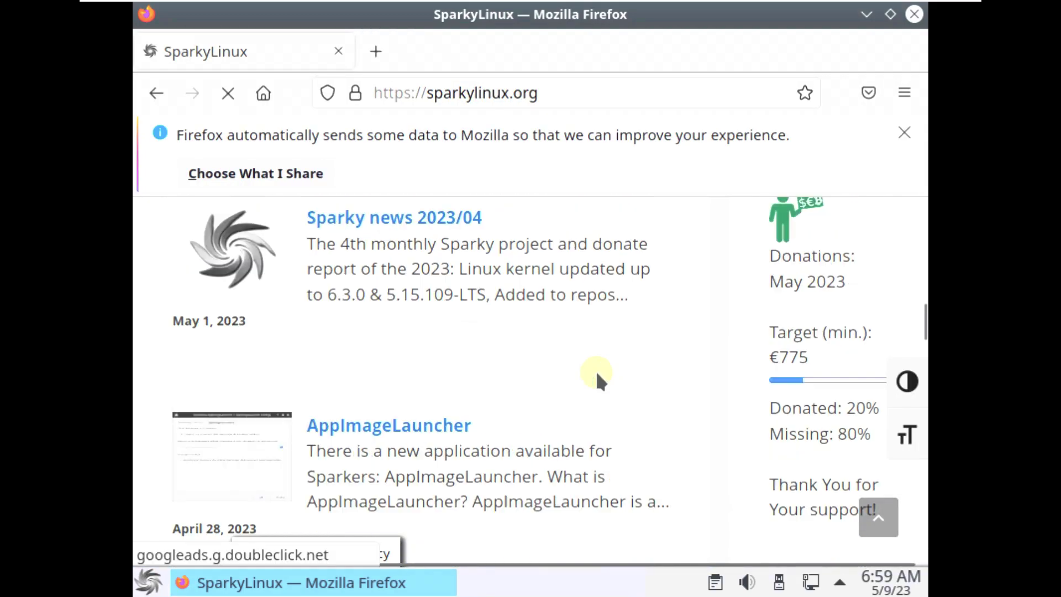
scroll(412, 358, "up", 3)
left_click(426, 367)
scroll(463, 317, "down", 4)
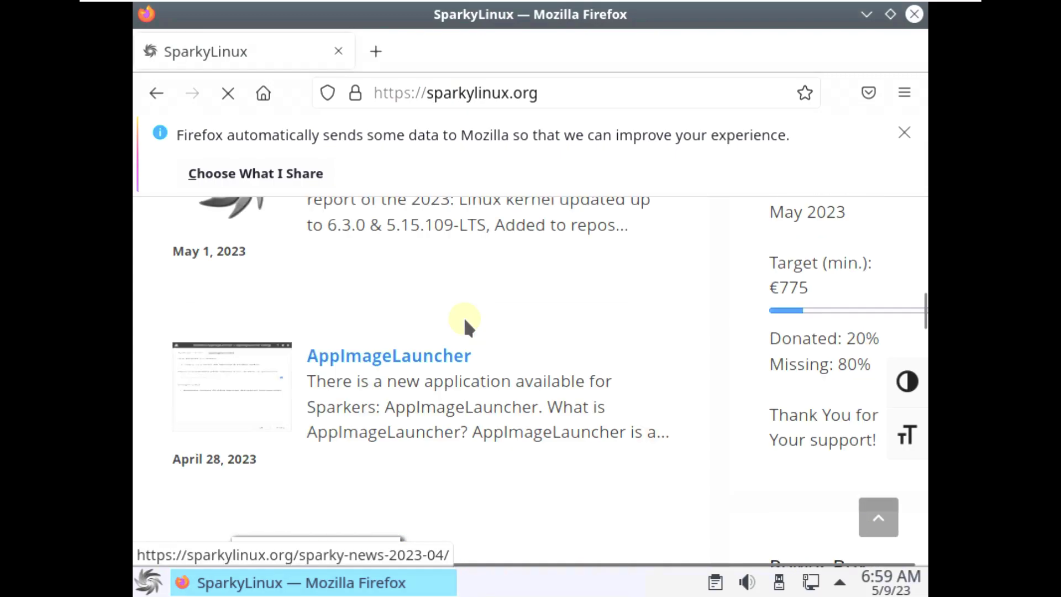
scroll(463, 315, "down", 7)
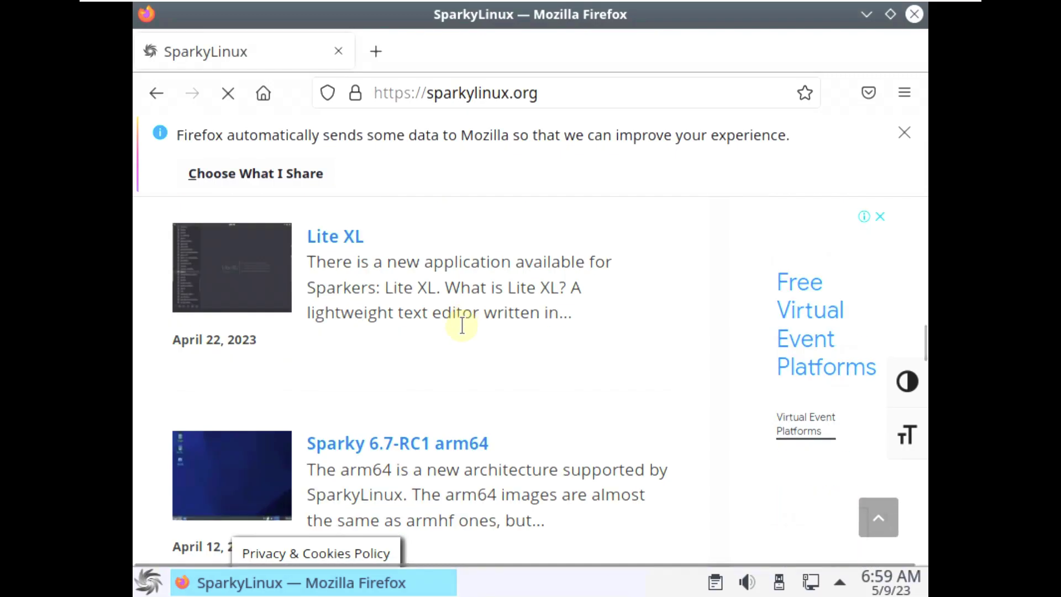
scroll(415, 243, "down", 2)
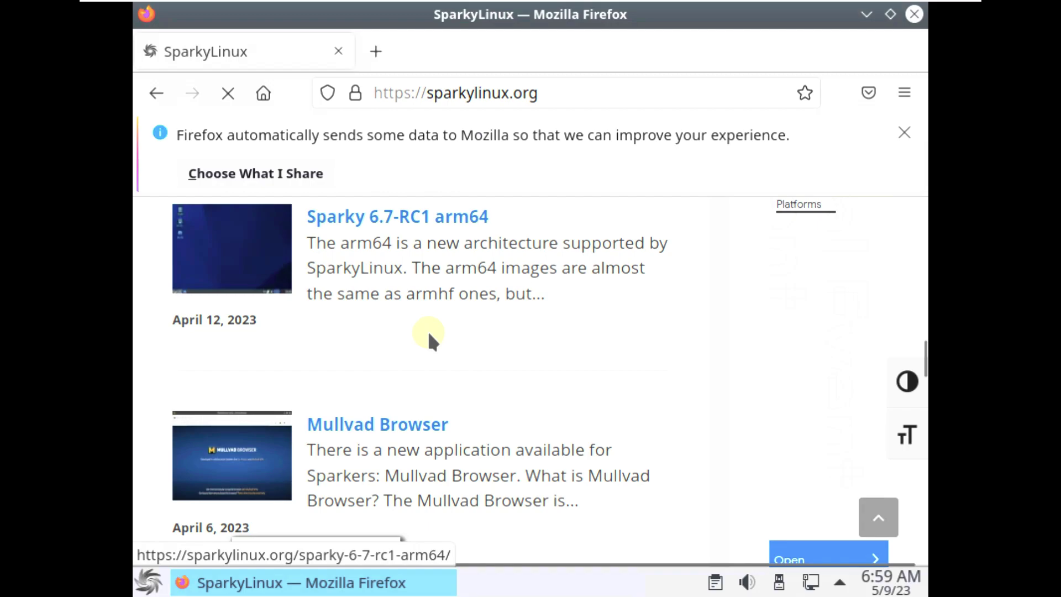
scroll(429, 335, "down", 5)
scroll(429, 331, "down", 4)
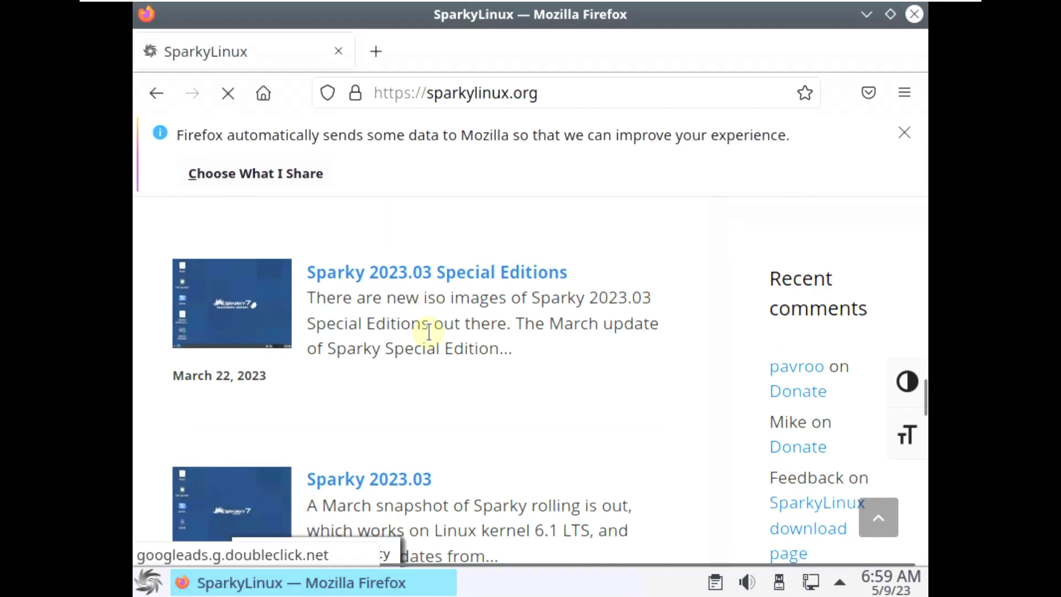
scroll(429, 331, "up", 20)
scroll(429, 335, "up", 5)
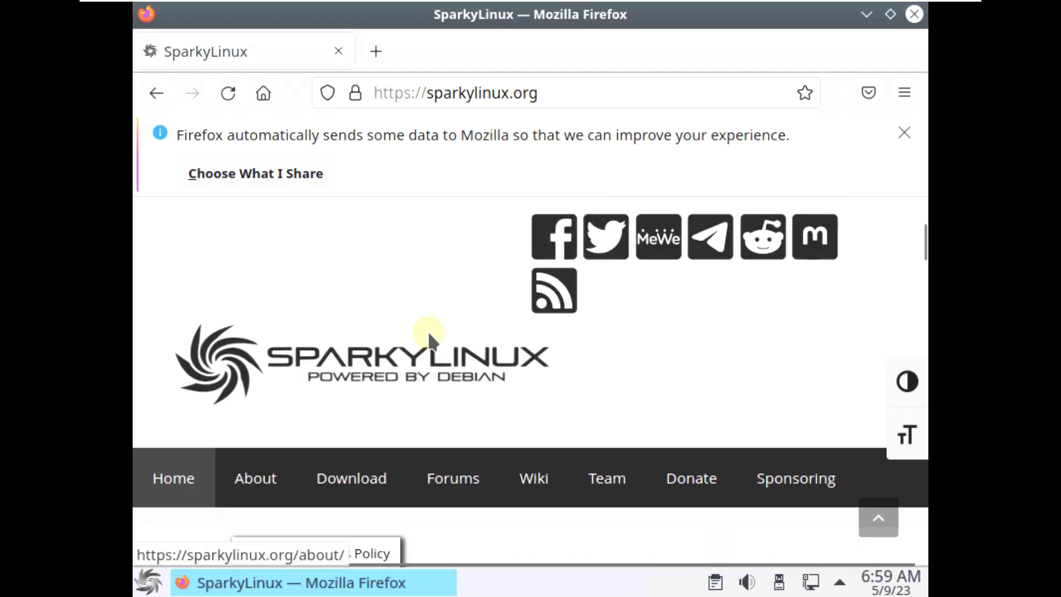
Step: Open the SparkyLinux download page, dismissing the advertisement, and look through the available download options
left_click(355, 475)
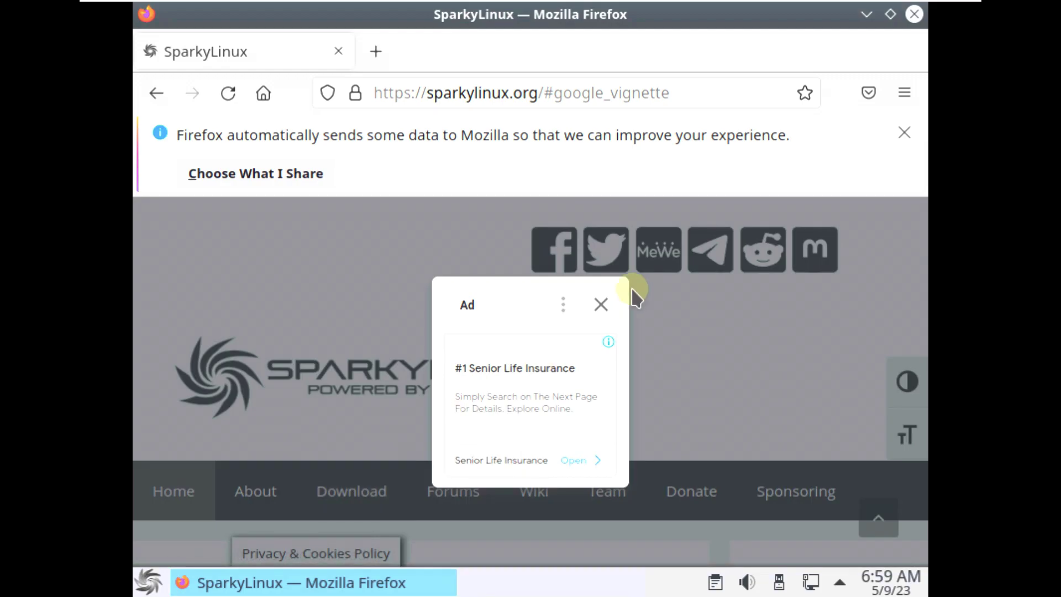
left_click(605, 299)
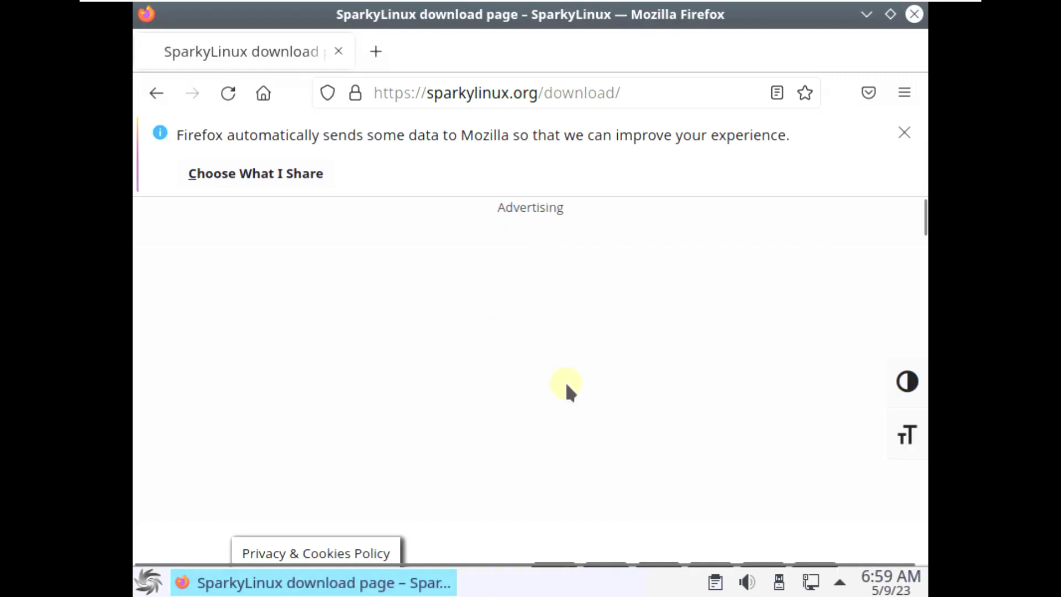
scroll(567, 385, "down", 5)
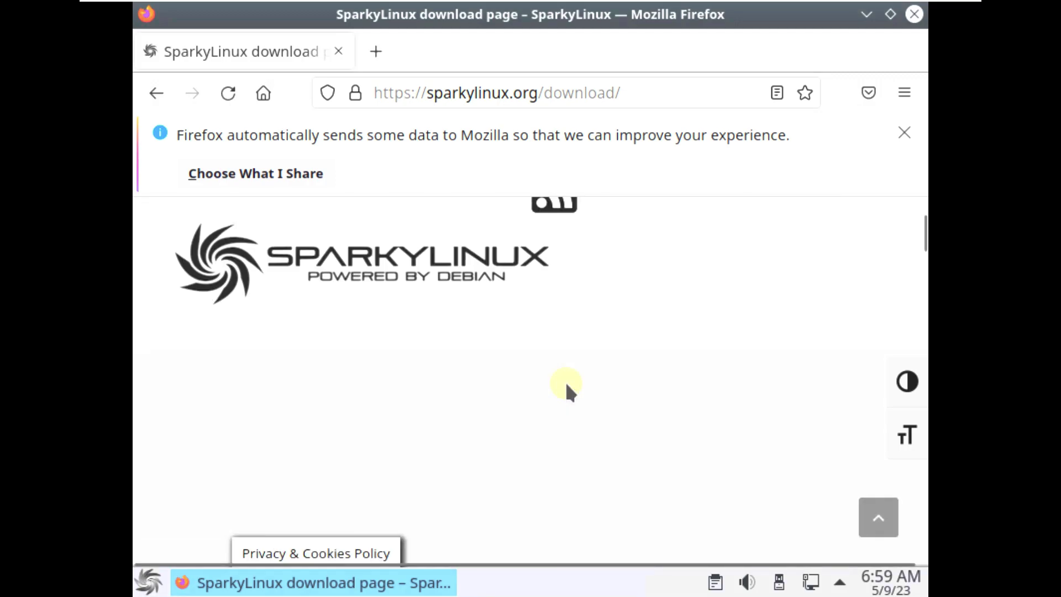
scroll(446, 303, "down", 3)
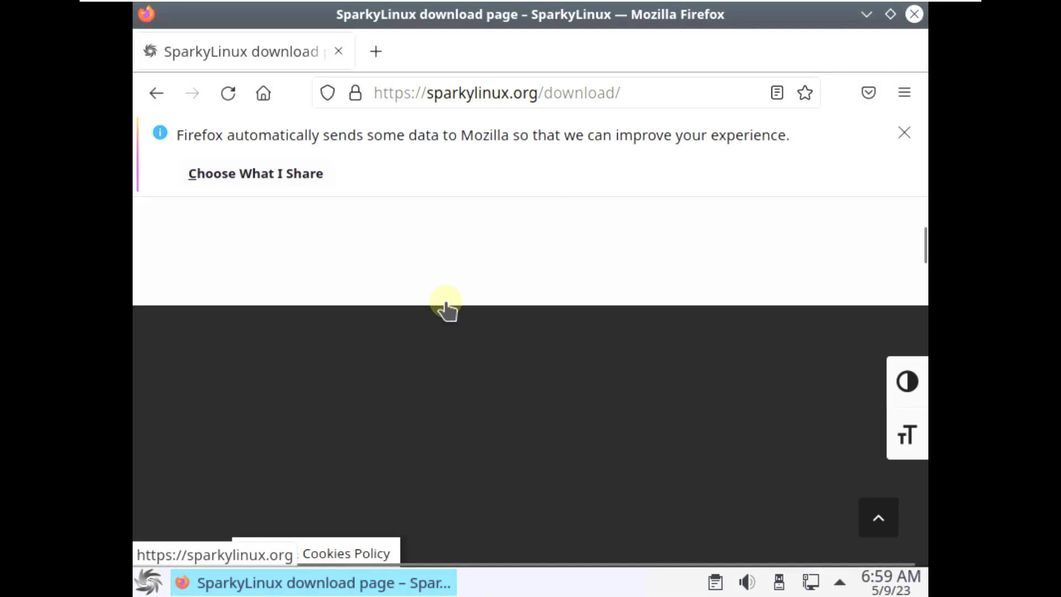
scroll(444, 301, "down", 7)
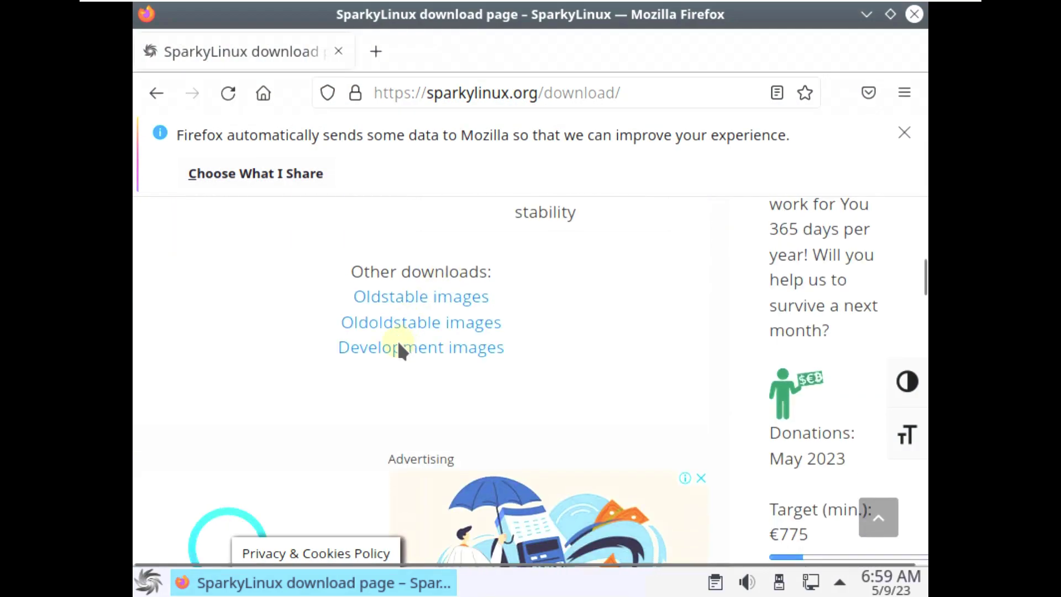
Step: Open the Stable edition download page and review its desktop, minimal and ARM image tables
scroll(391, 341, "up", 5)
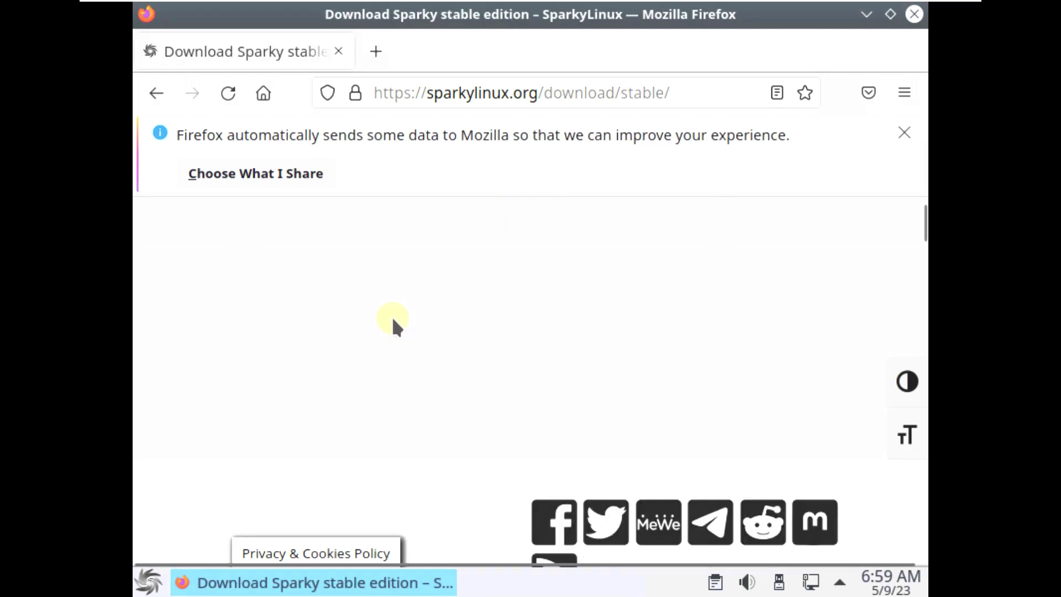
scroll(390, 314, "down", 6)
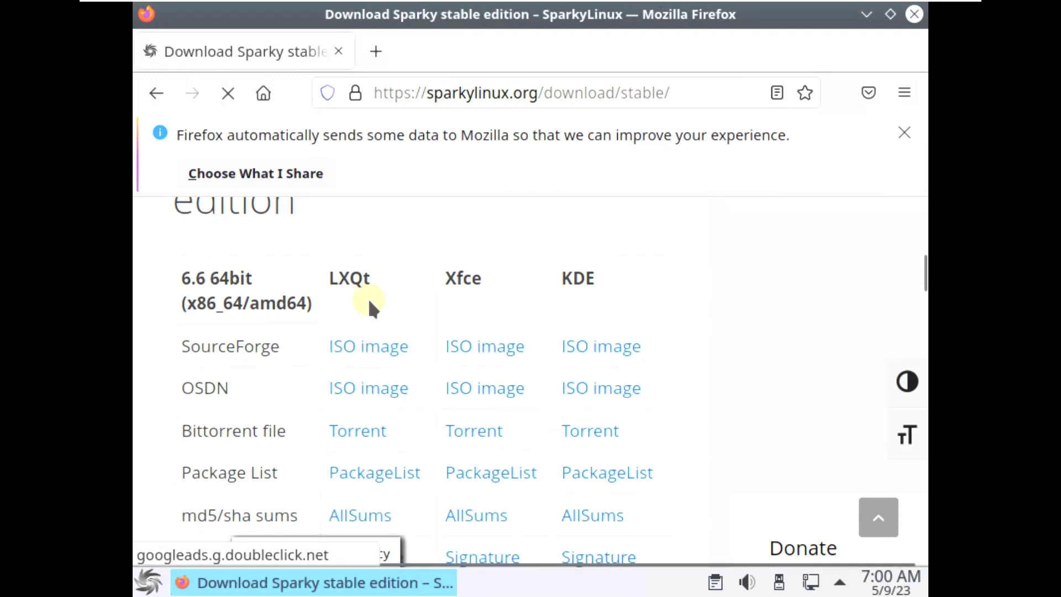
scroll(243, 284, "down", 6)
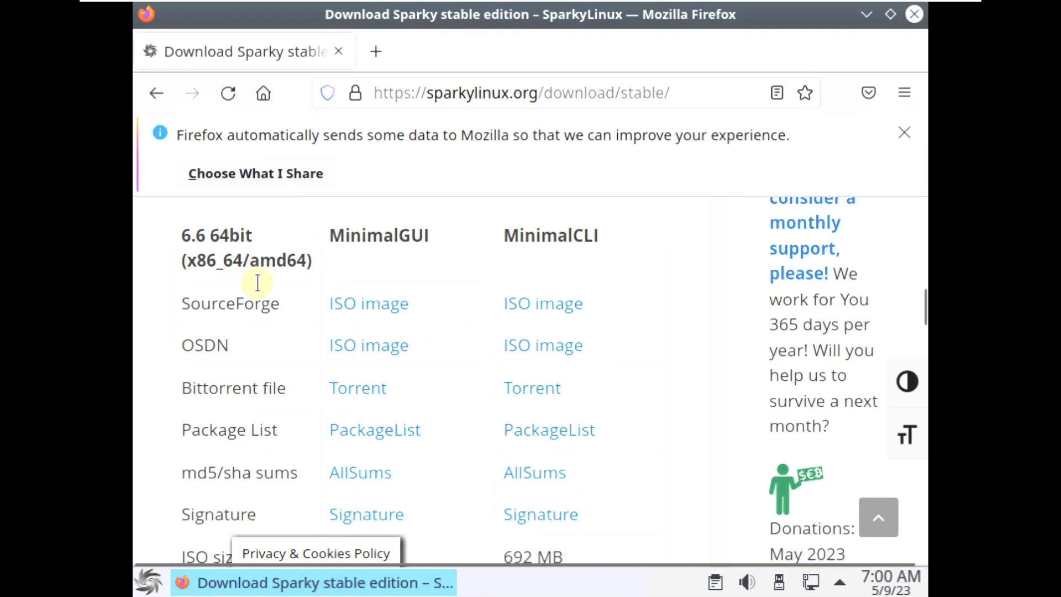
scroll(257, 283, "down", 11)
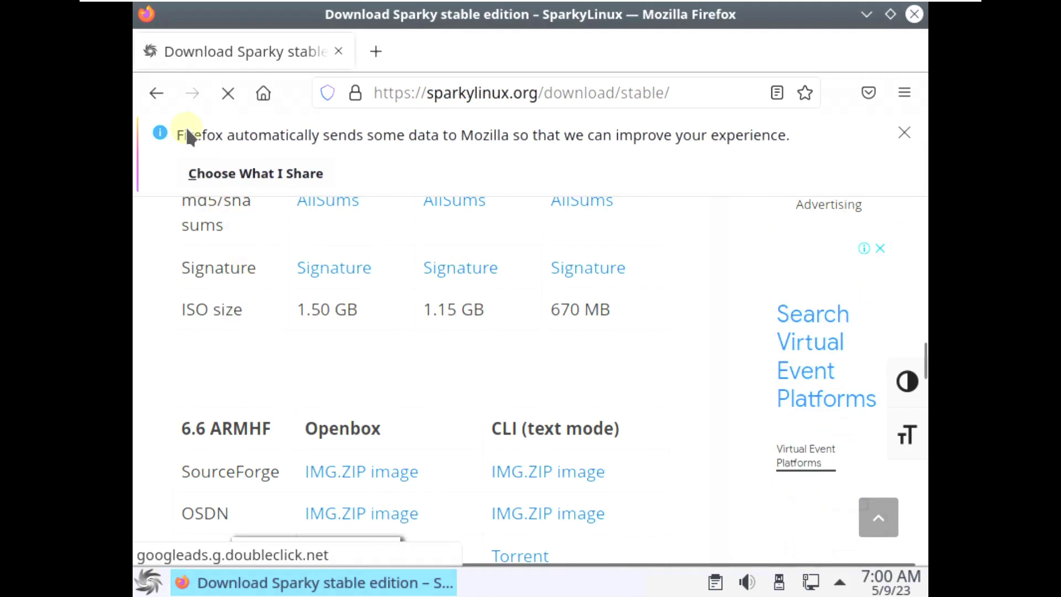
Step: Go back to the main download page and review the Stable and (Semi-)Rolling edition choices
left_click(164, 91)
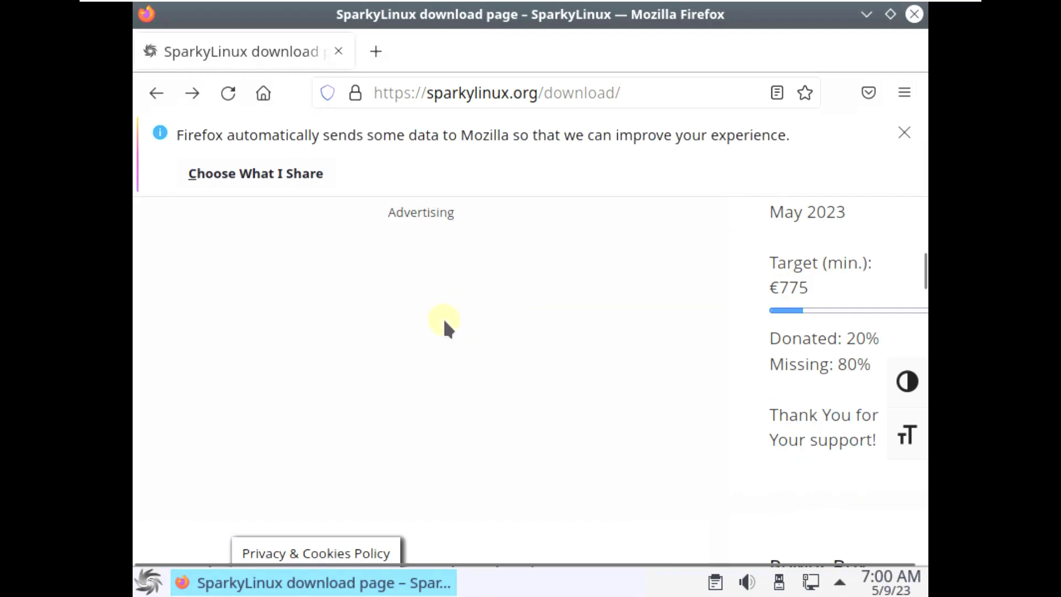
scroll(442, 316, "up", 10)
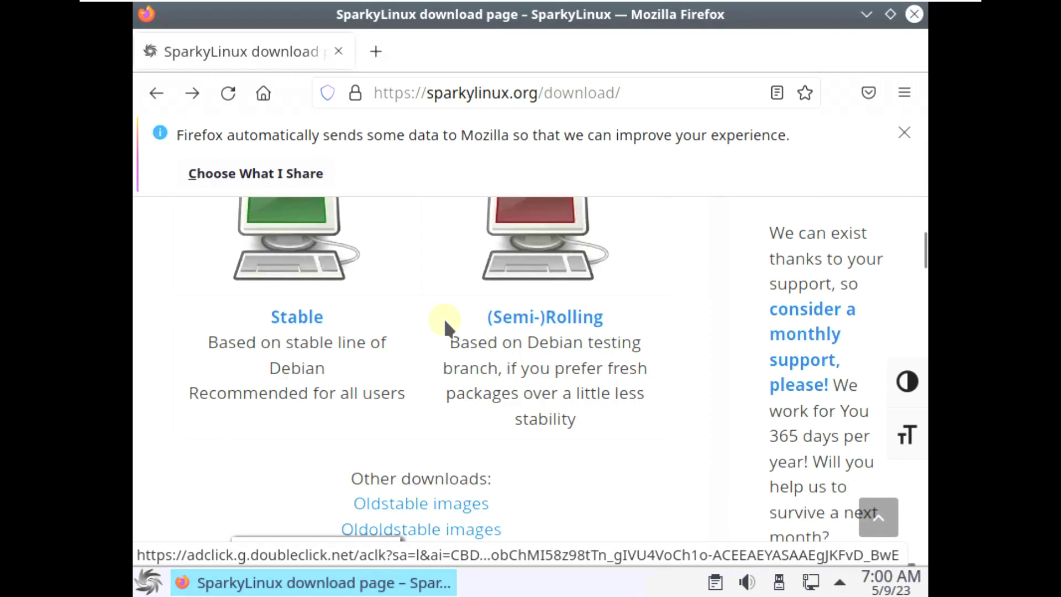
scroll(445, 322, "down", 9)
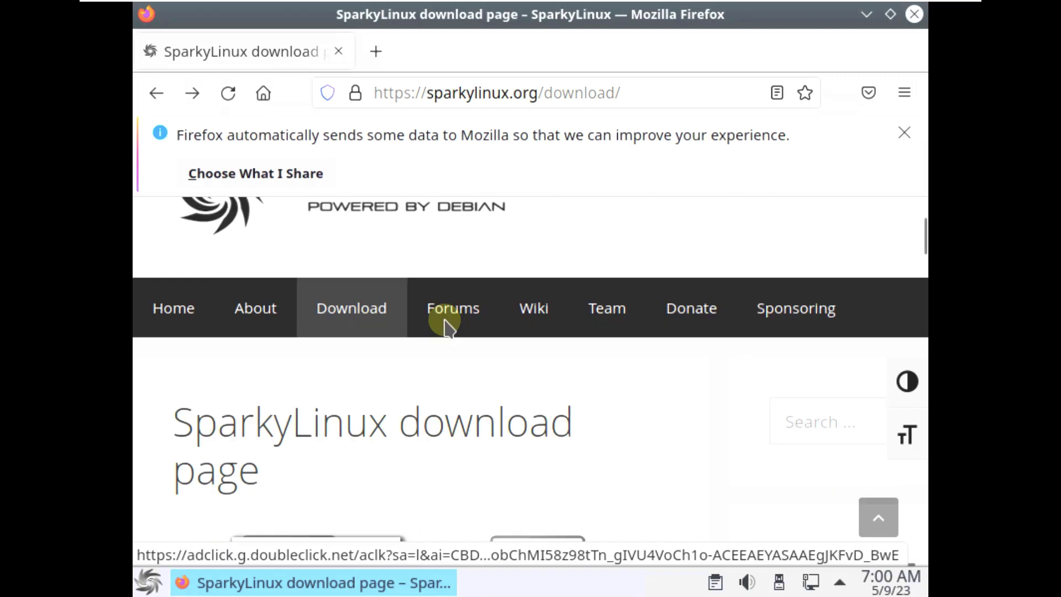
scroll(444, 323, "down", 6)
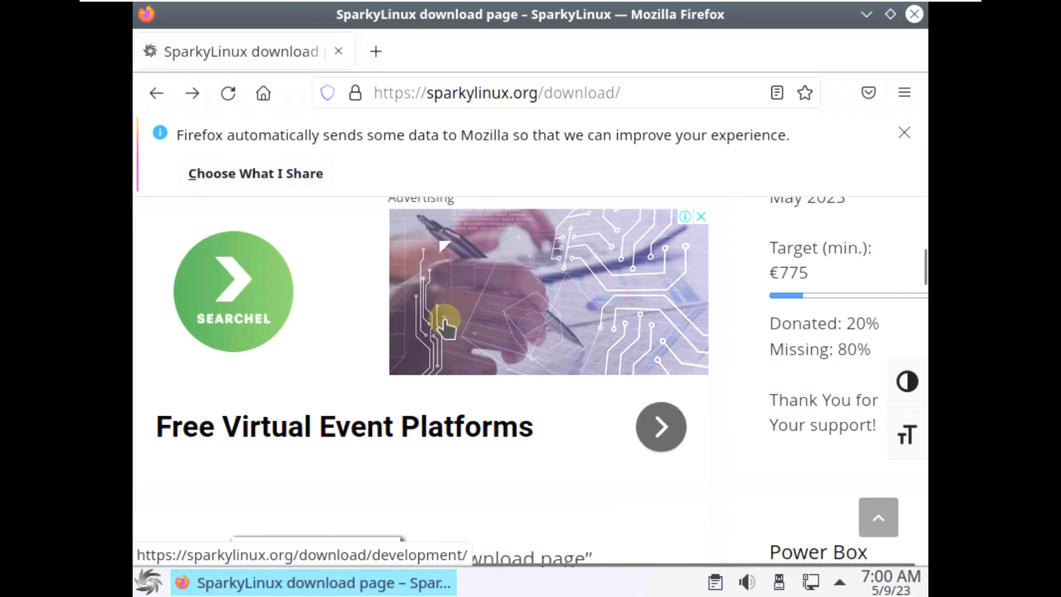
Step: Return to the SparkyLinux home page, open the "Sparky news 2023/04" article and read through it
left_click(159, 93)
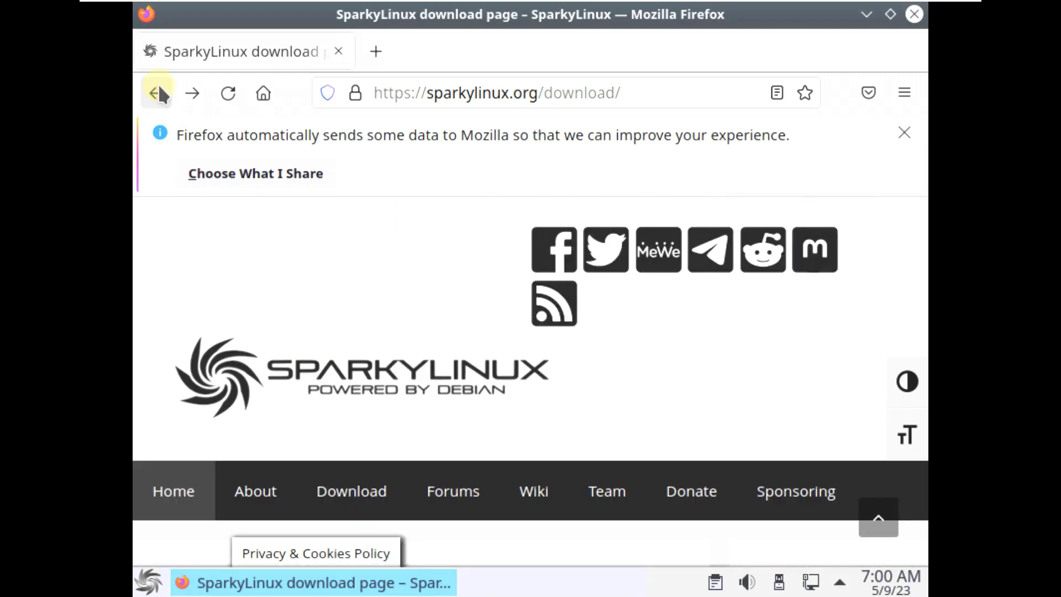
scroll(498, 343, "down", 4)
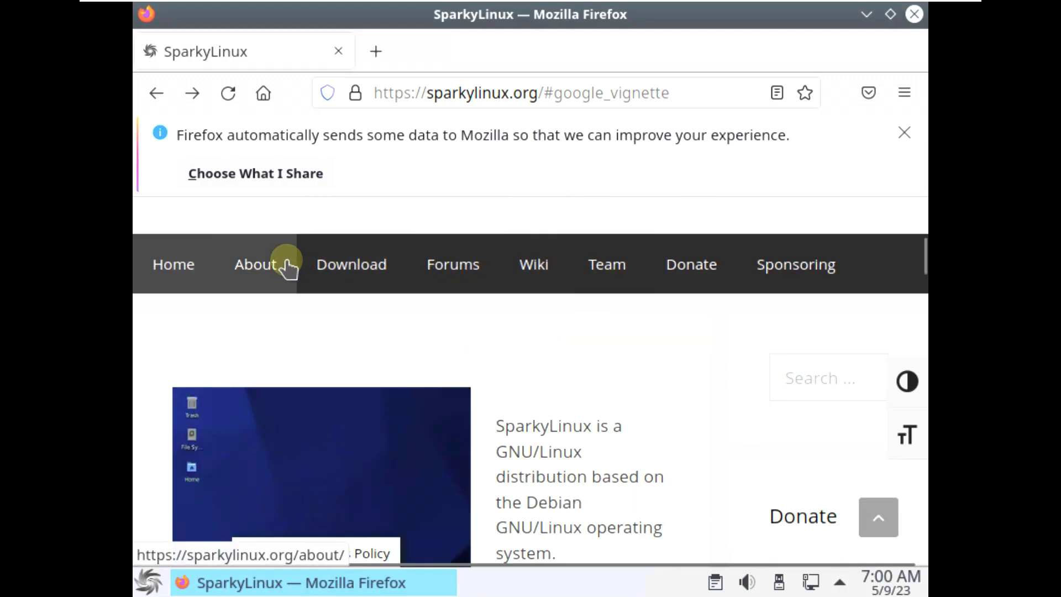
scroll(282, 264, "down", 4)
scroll(786, 386, "down", 4)
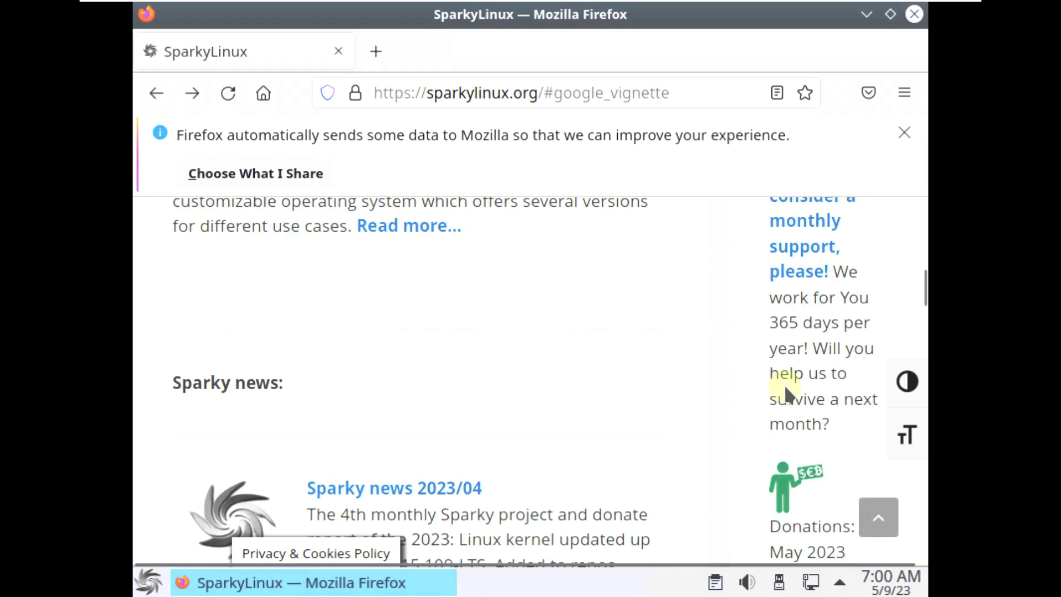
scroll(647, 386, "down", 4)
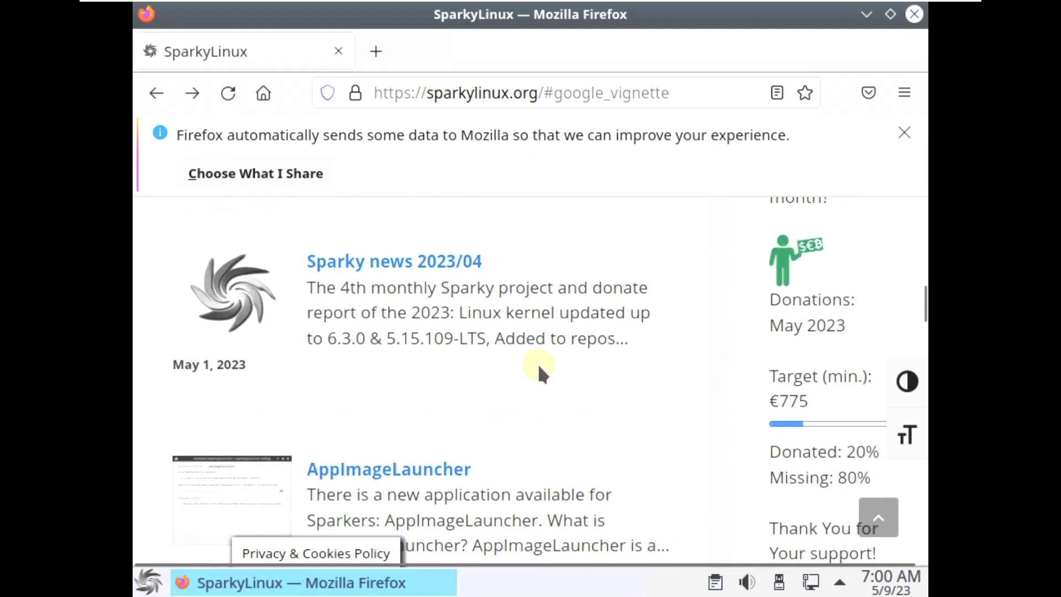
left_click(365, 270)
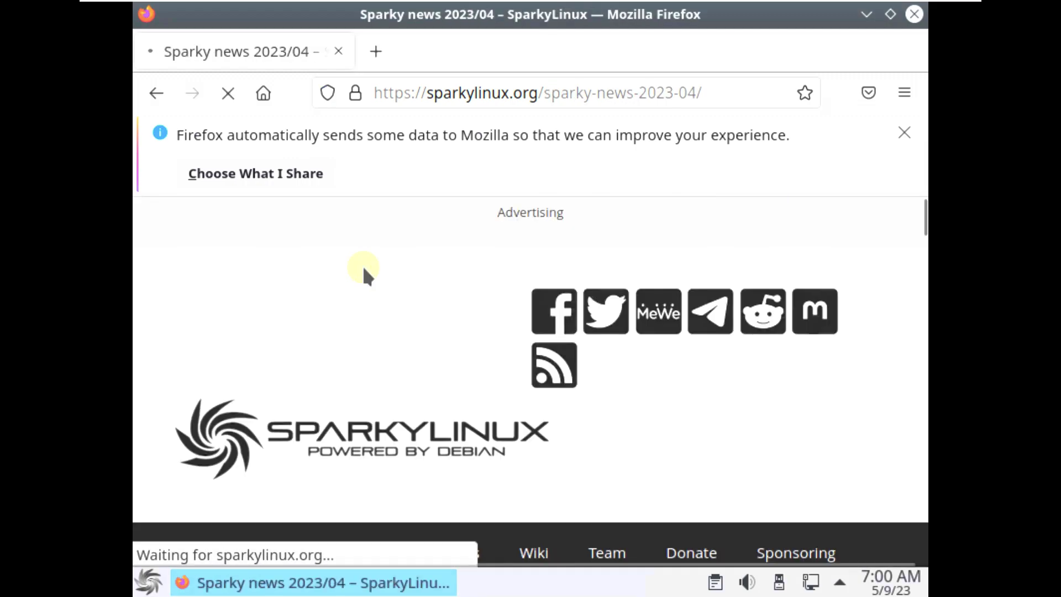
scroll(363, 266, "down", 11)
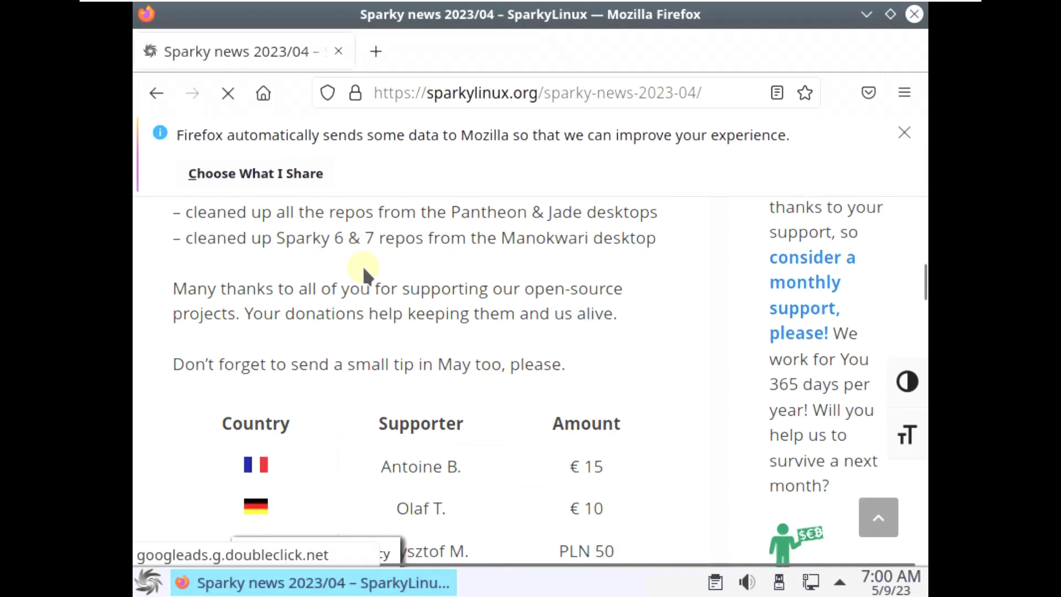
scroll(362, 265, "up", 4)
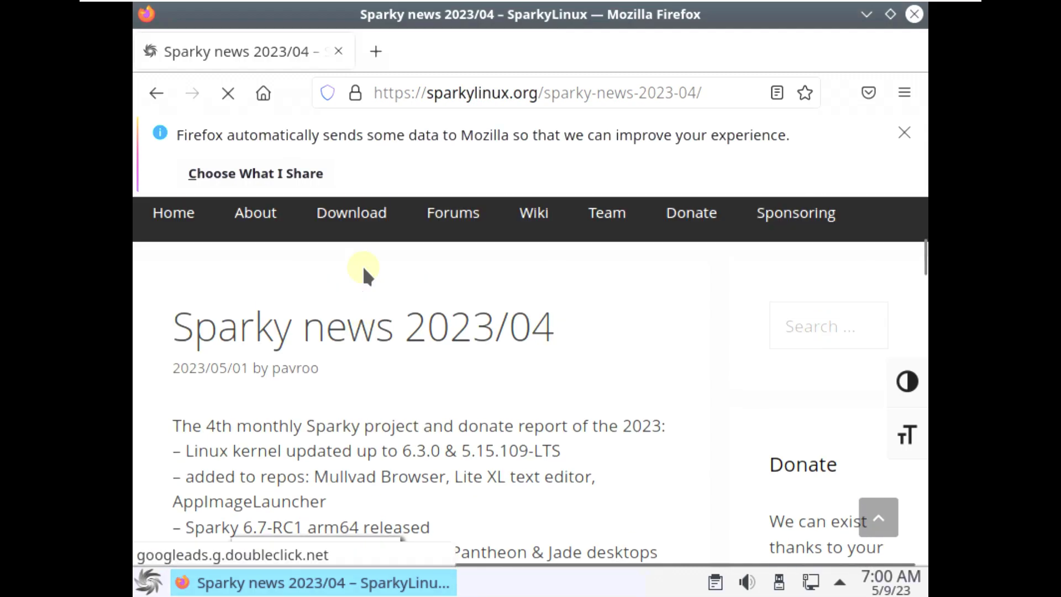
scroll(364, 271, "down", 15)
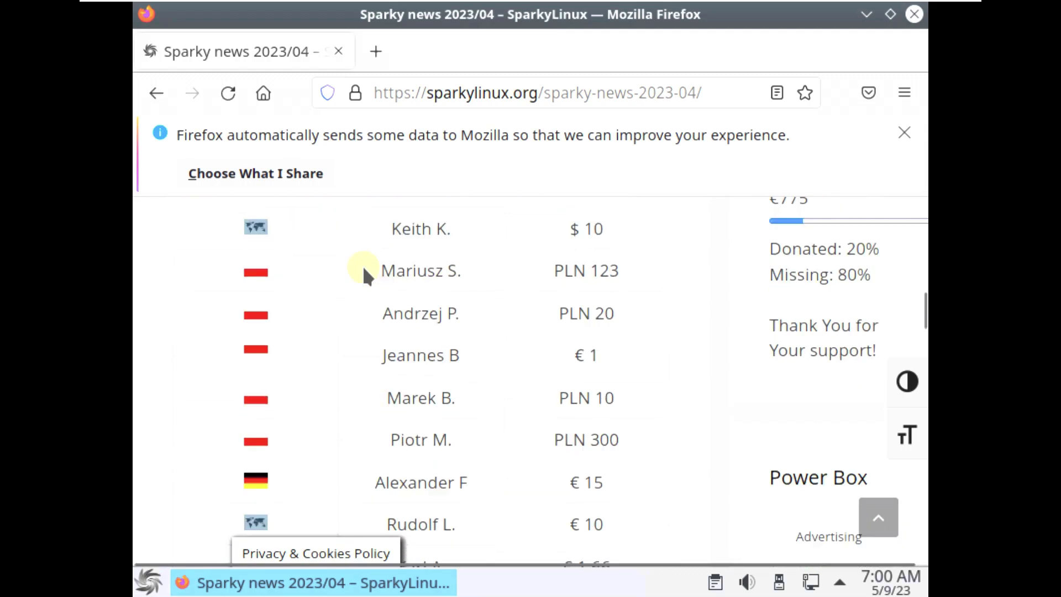
Step: Read the rest of the "Sparky news 2023/04" article and return to the SparkyLinux home page
scroll(364, 271, "down", 15)
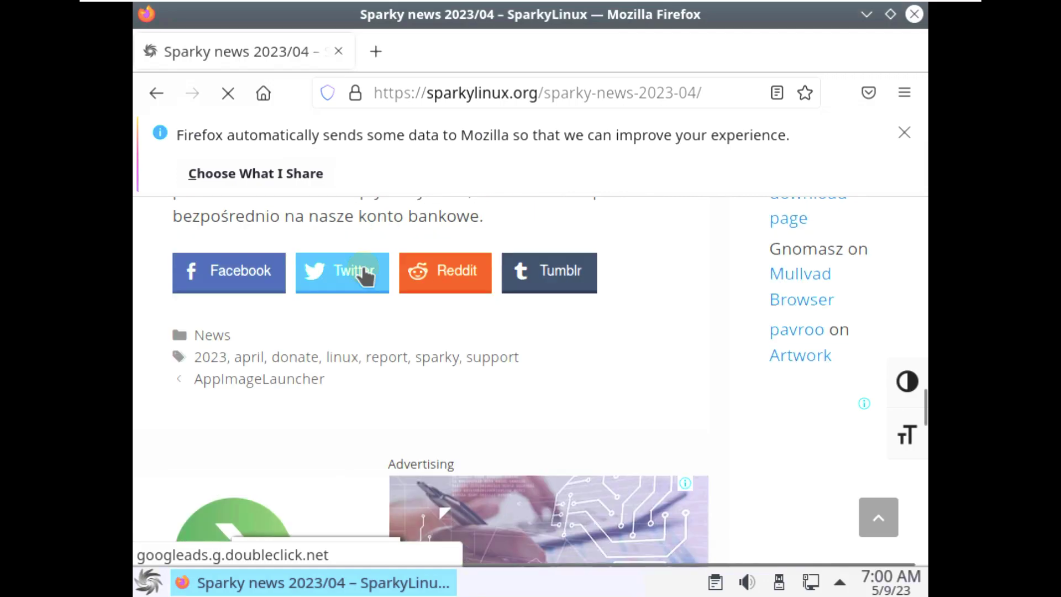
scroll(362, 265, "up", 2)
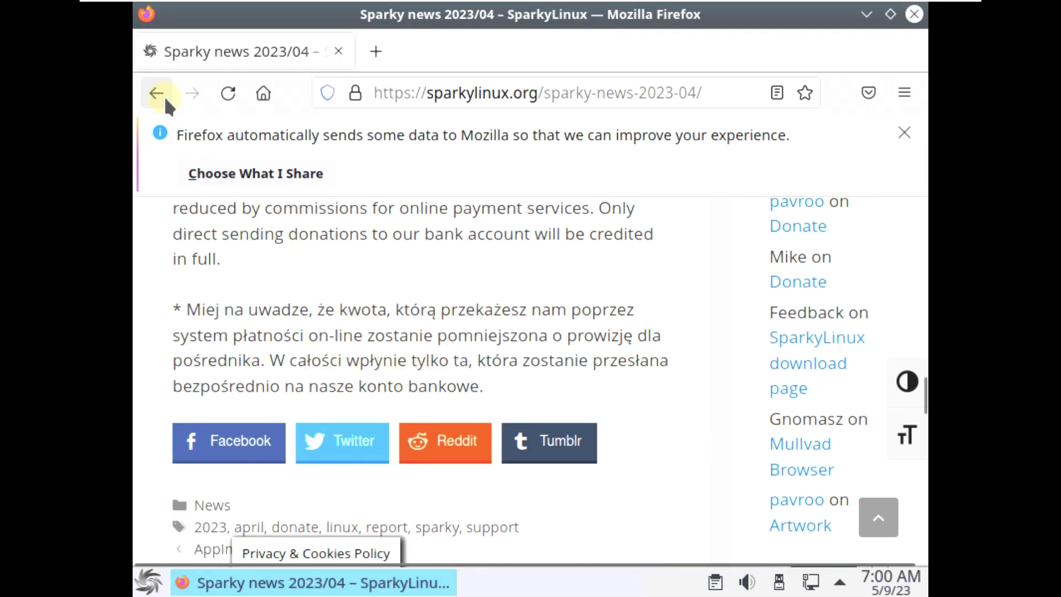
left_click(160, 95)
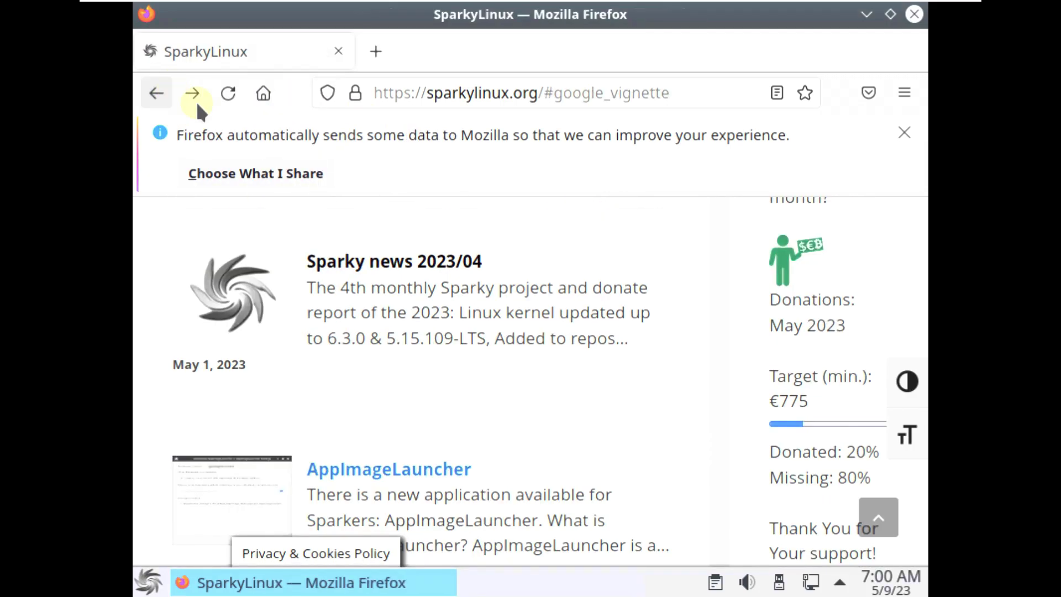
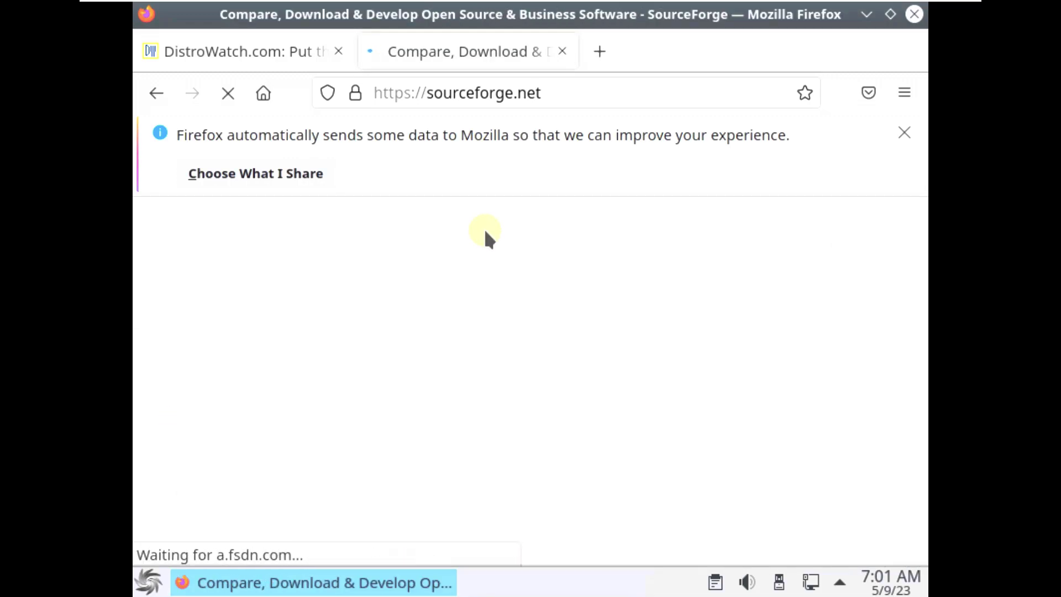
Step: Search SourceForge for sparkylinux and open the SparkyLinux project page
scroll(508, 461, "down", 4)
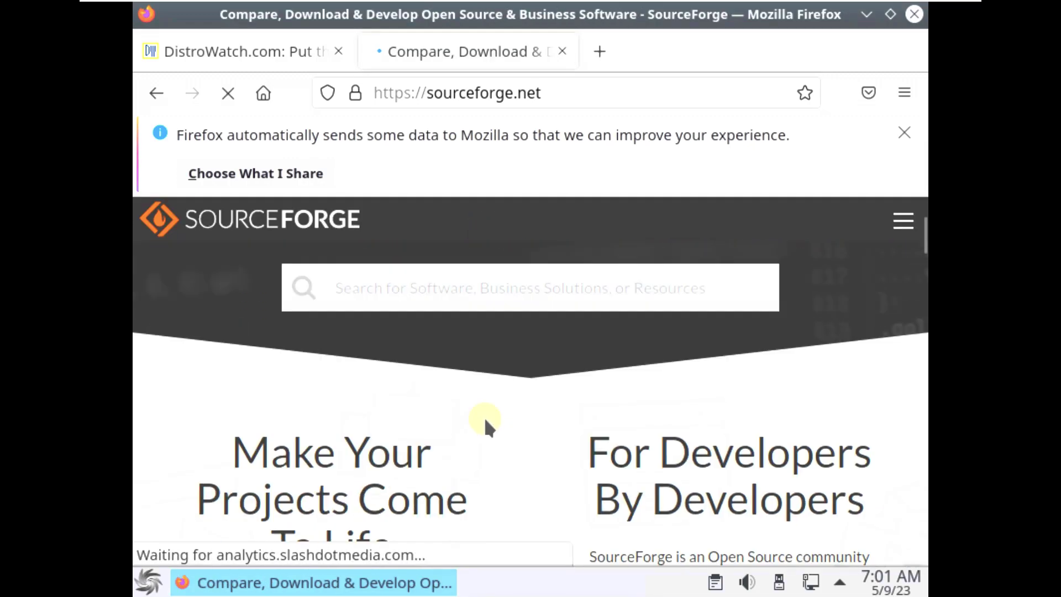
left_click(446, 288)
type("sp")
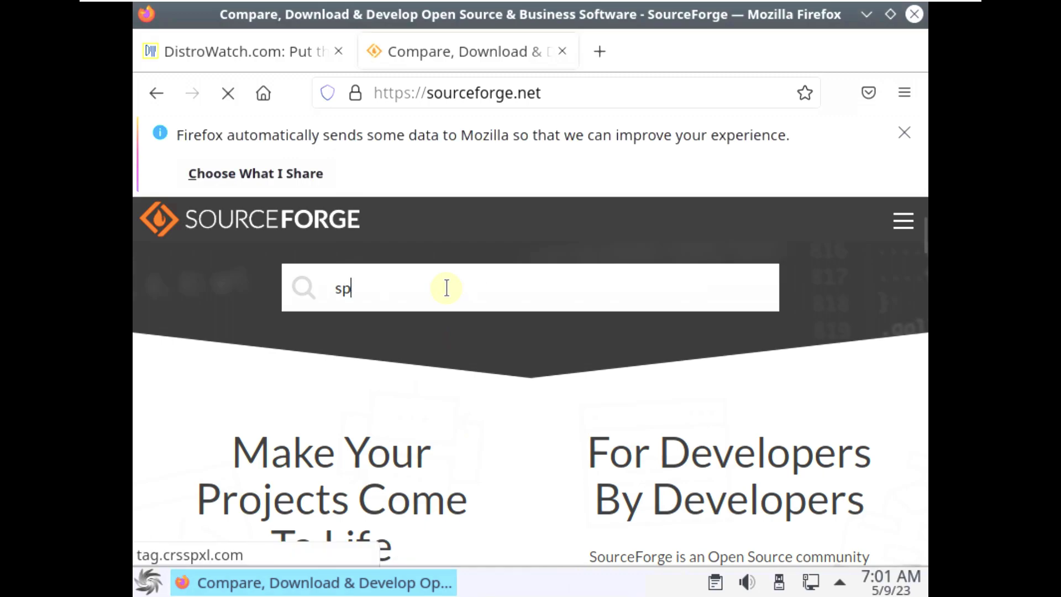
type("arkylinux")
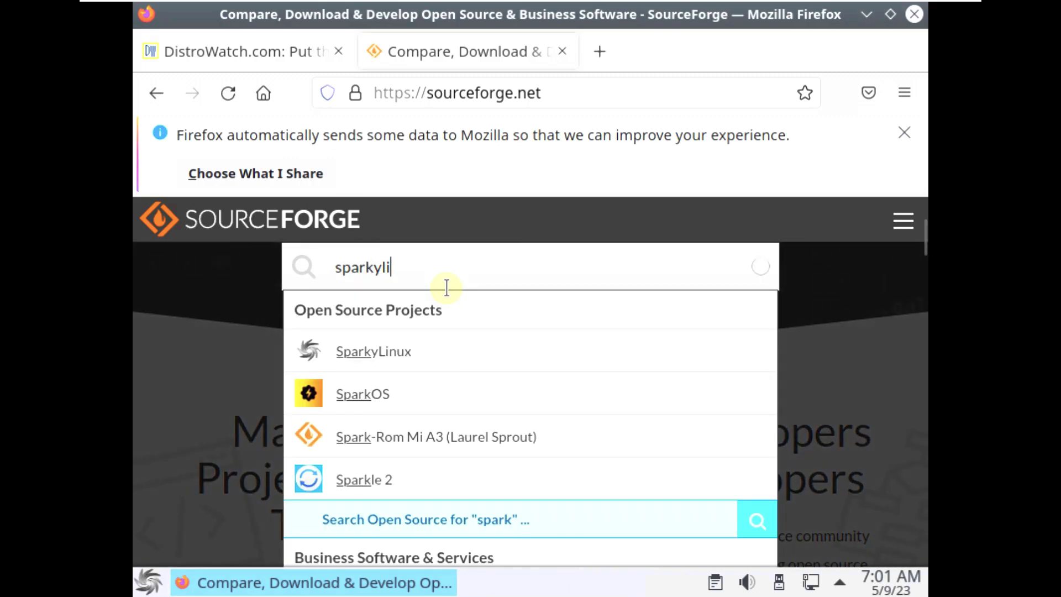
left_click(401, 354)
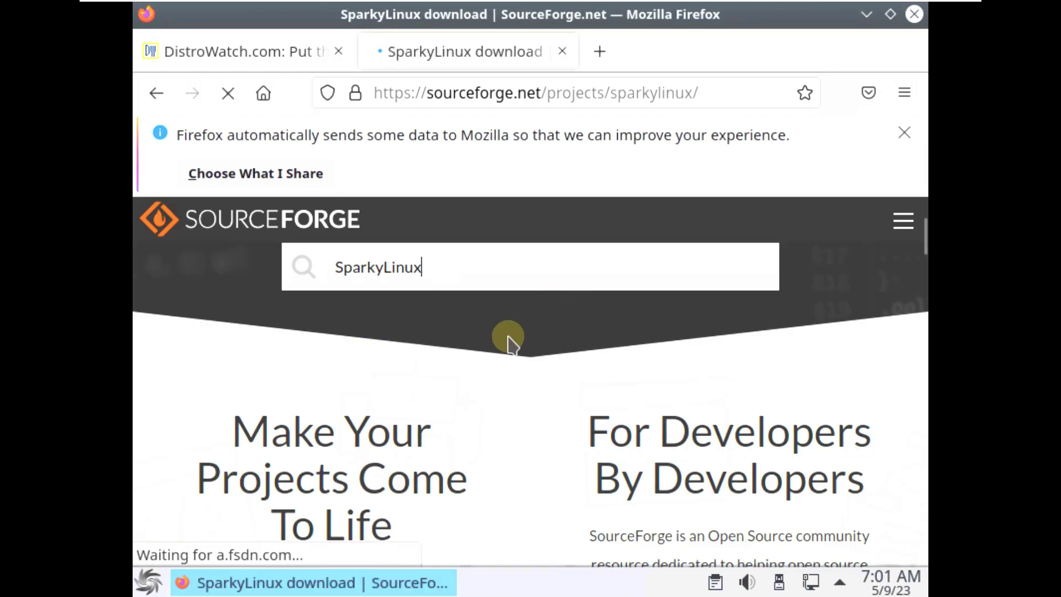
Step: Open the SparkyLinux project's files and look over the latest version offer and the edition folders
scroll(509, 340, "down", 3)
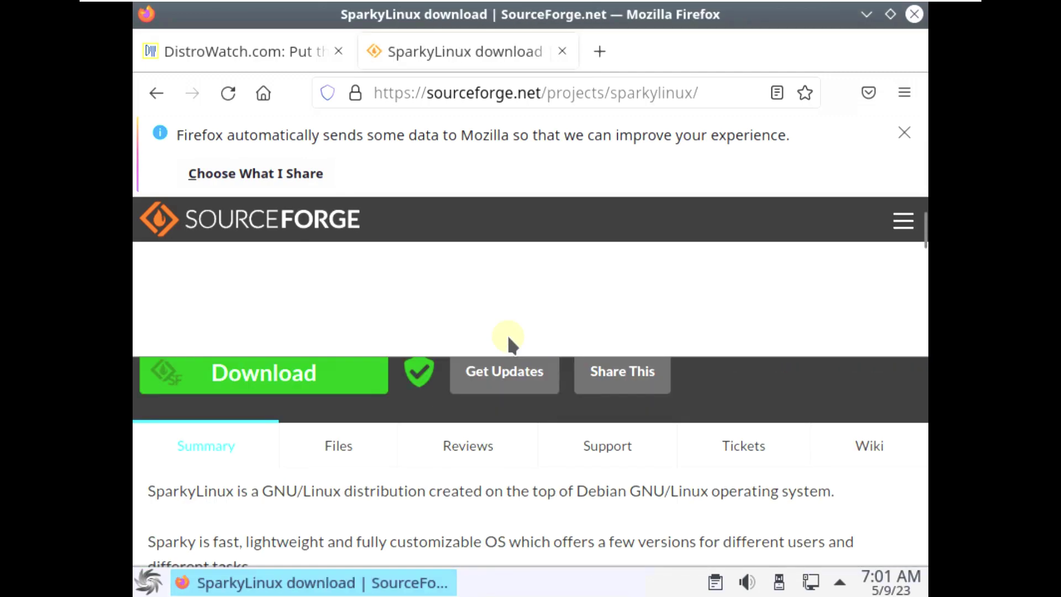
left_click(366, 444)
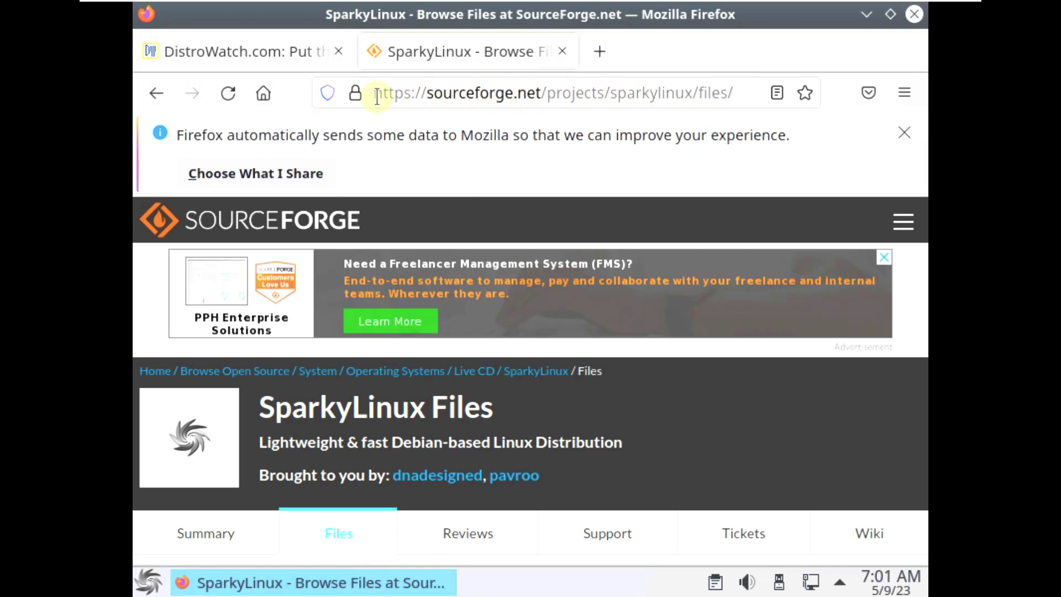
scroll(535, 227, "down", 4)
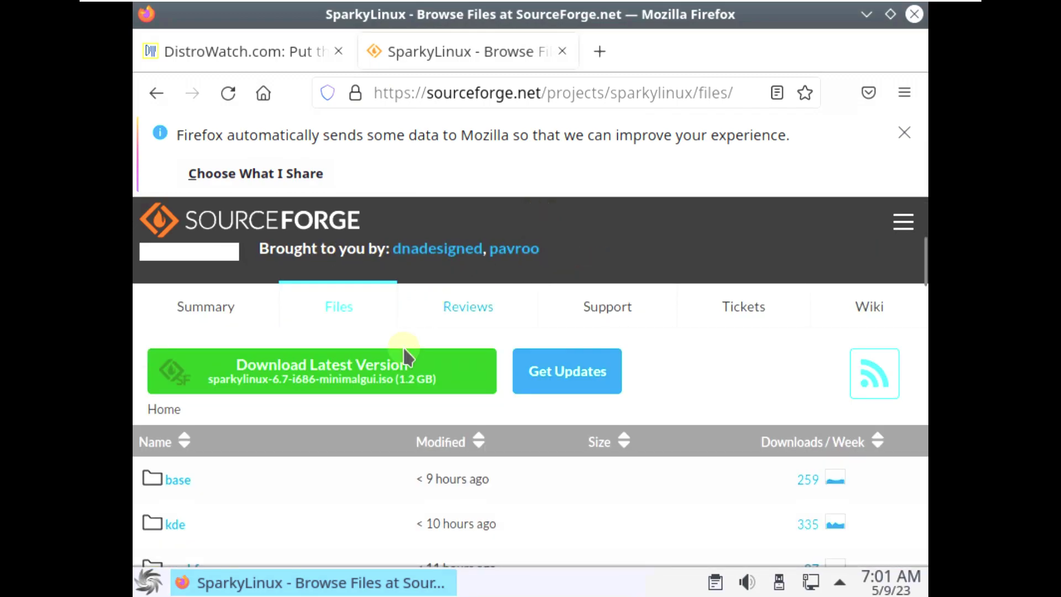
scroll(363, 456, "down", 2)
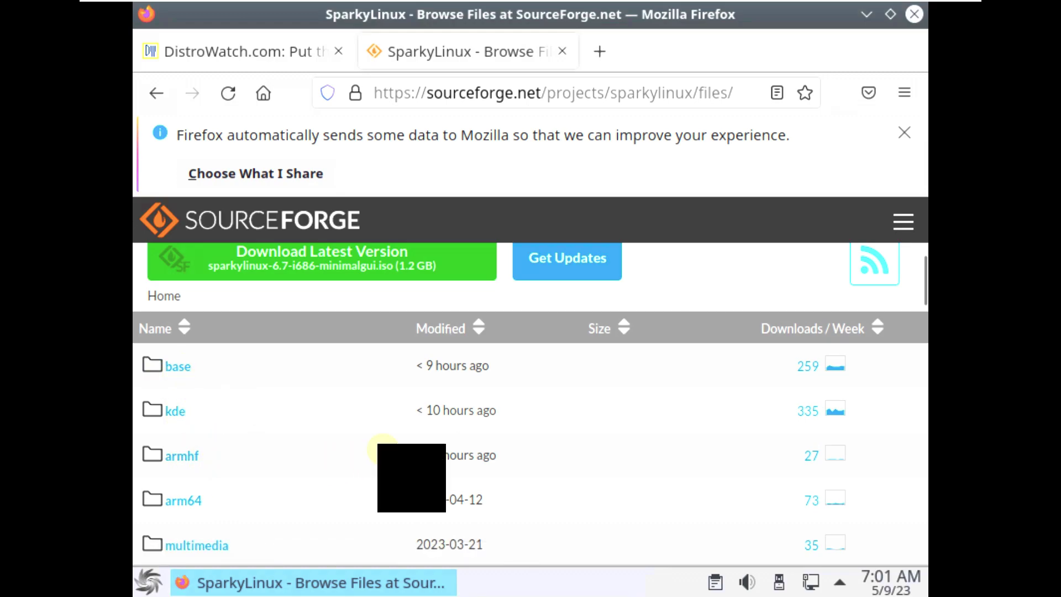
scroll(389, 441, "up", 2)
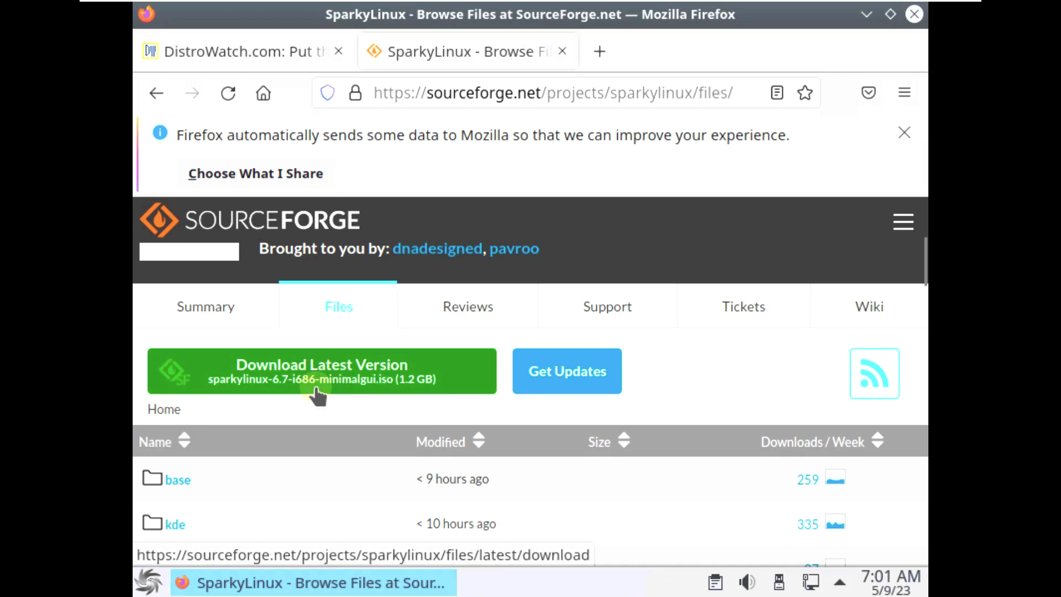
scroll(332, 378, "down", 2)
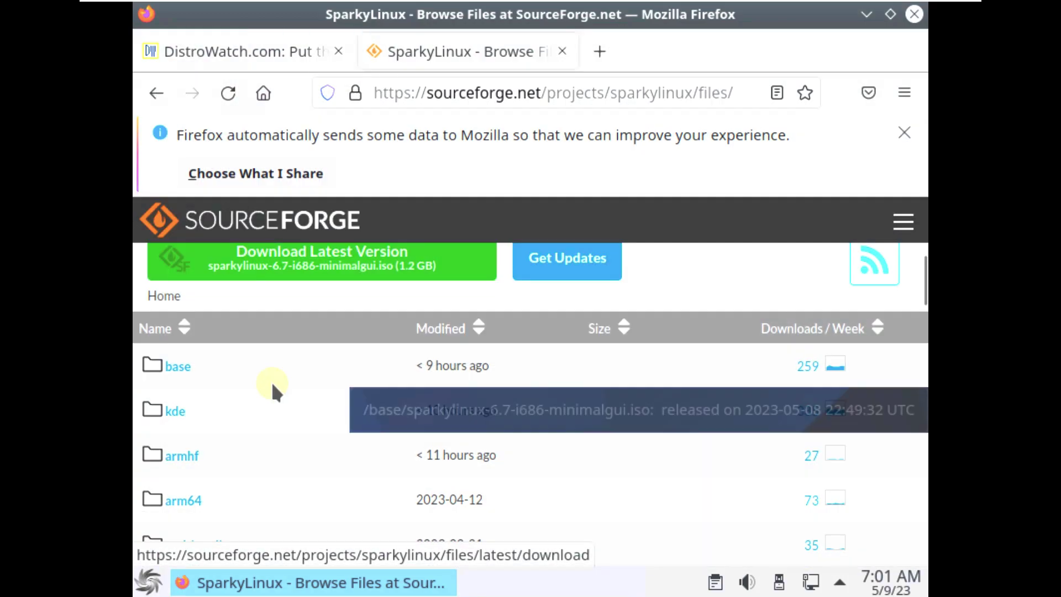
Step: Open the kde folder, look through its images and start downloading sparkylinux-6.7-x86_64-kde.iso
left_click(176, 413)
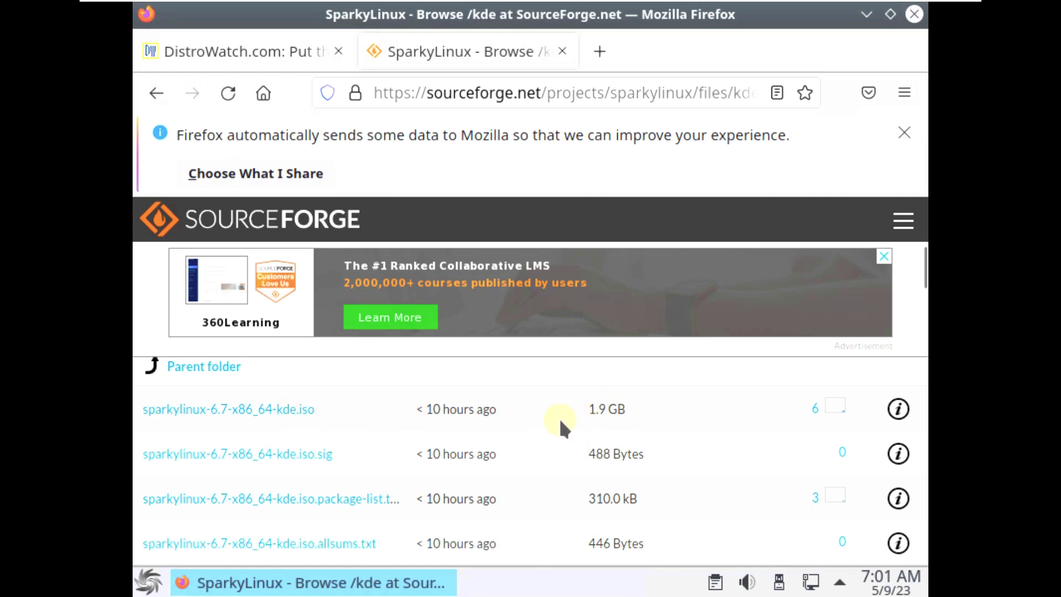
scroll(592, 412, "down", 2)
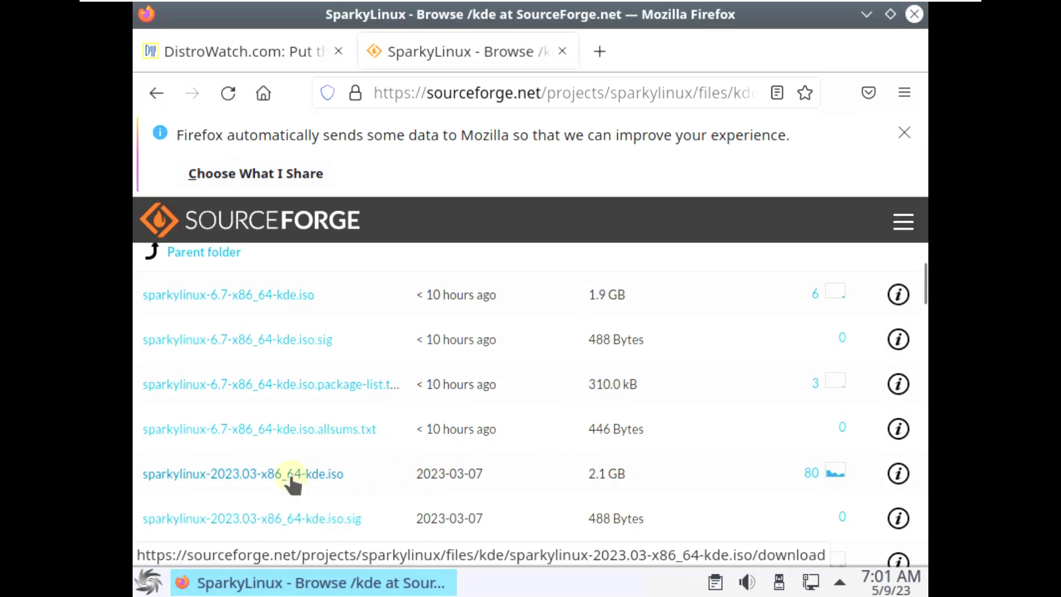
scroll(291, 472, "up", 2)
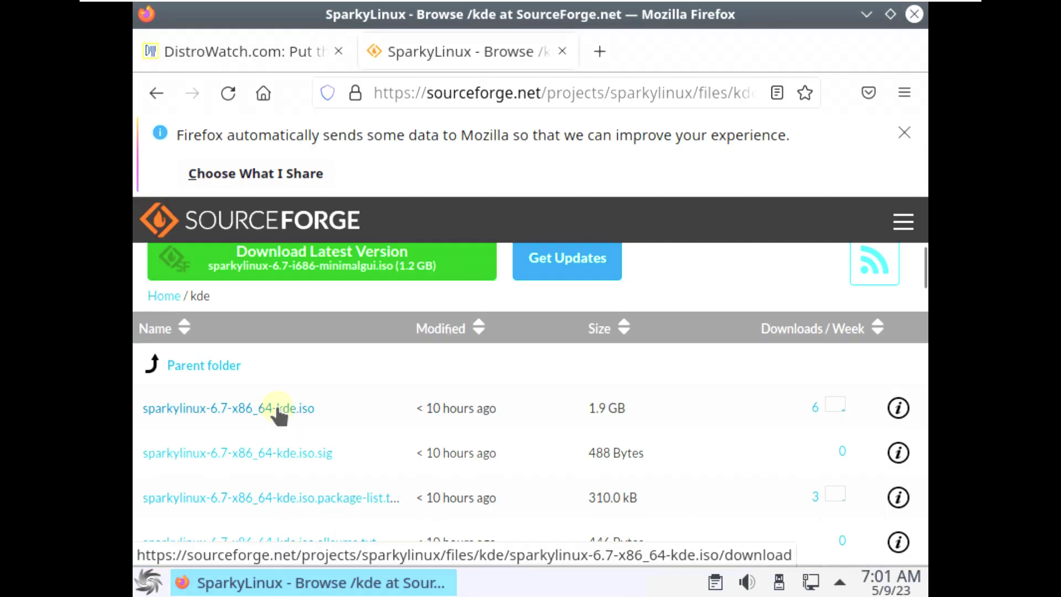
left_click(278, 403)
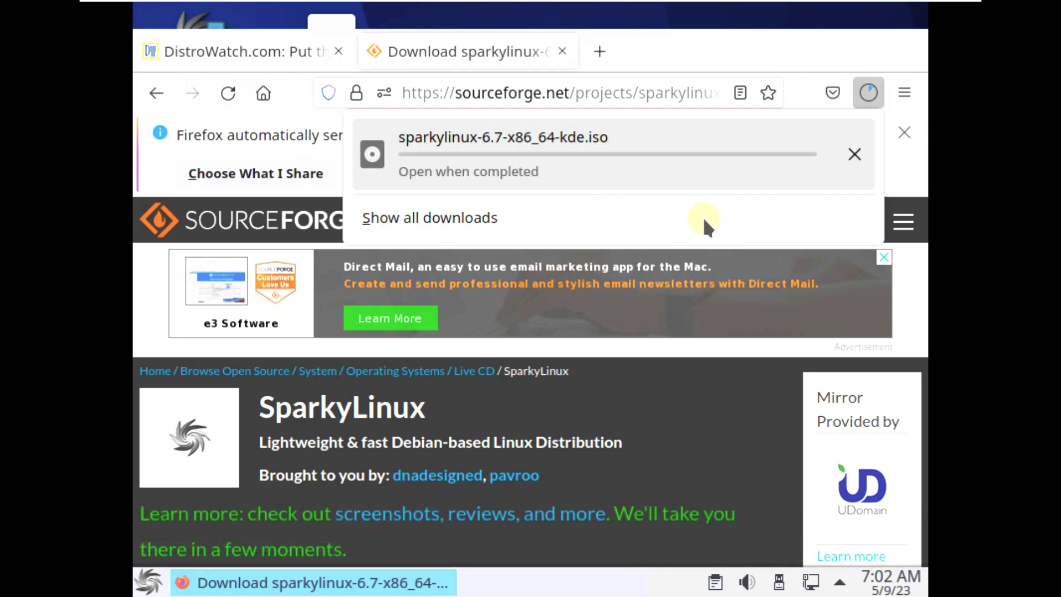
Step: Cancel the ISO download and close the DistroWatch and SourceForge tabs to return to the desktop
left_click(866, 149)
left_click(691, 52)
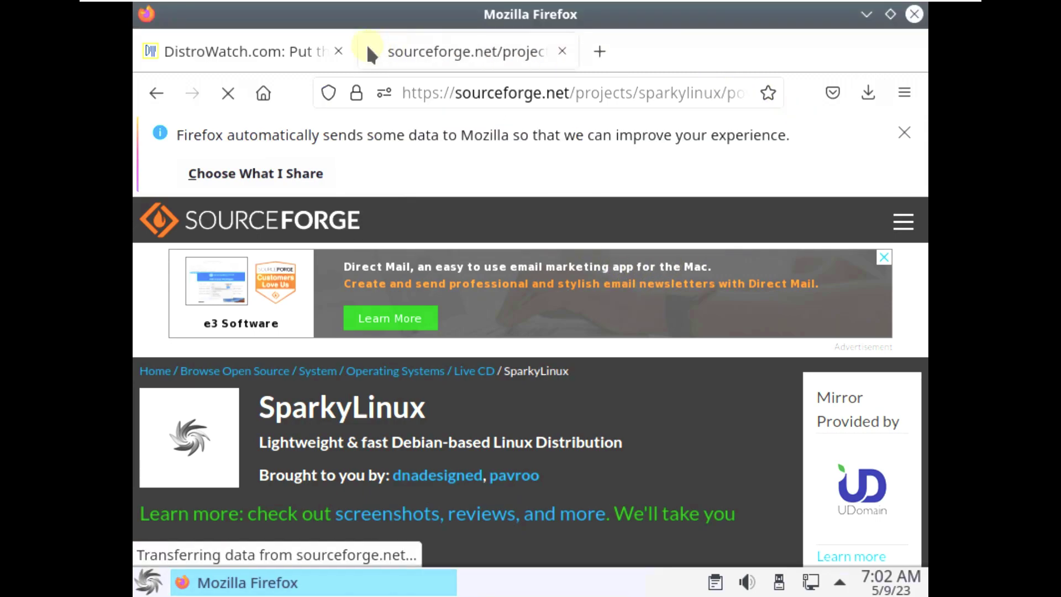
left_click(338, 50)
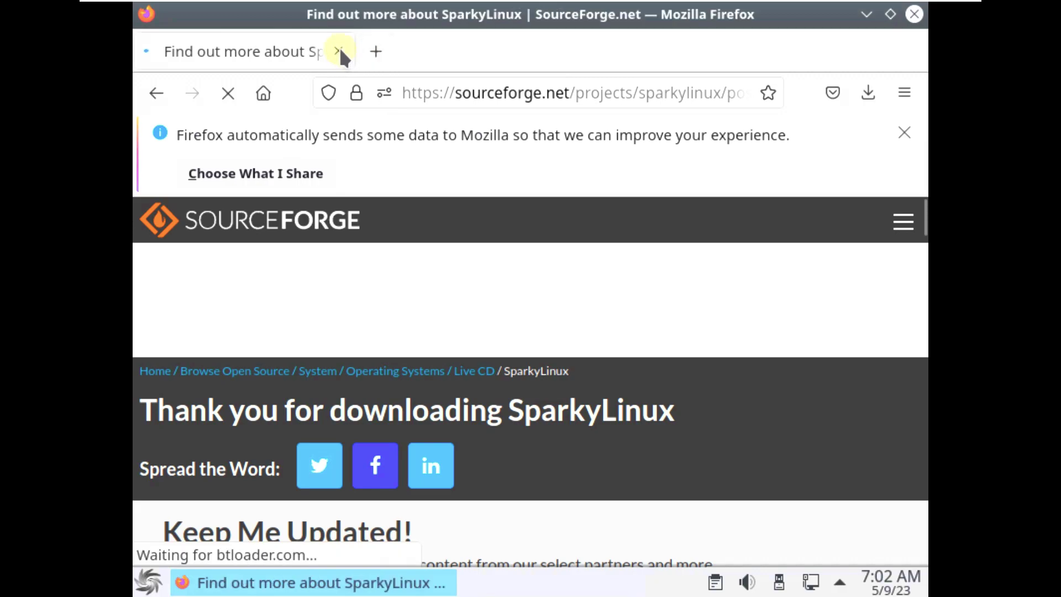
left_click(338, 51)
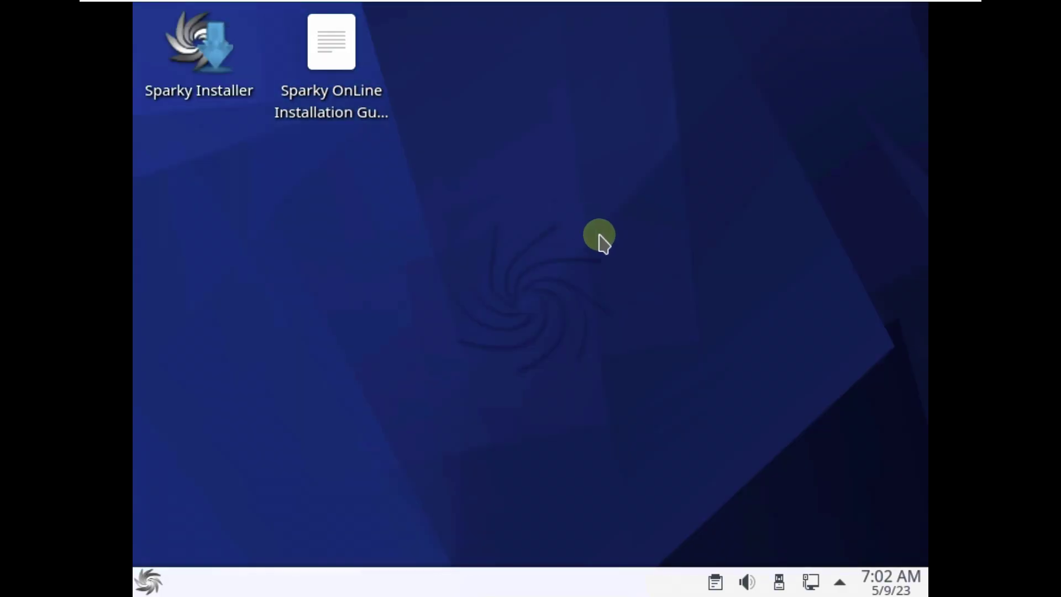
Step: Launch the Sparky Installer, view its About information and look through the available installer languages, keeping American English
left_click(233, 95)
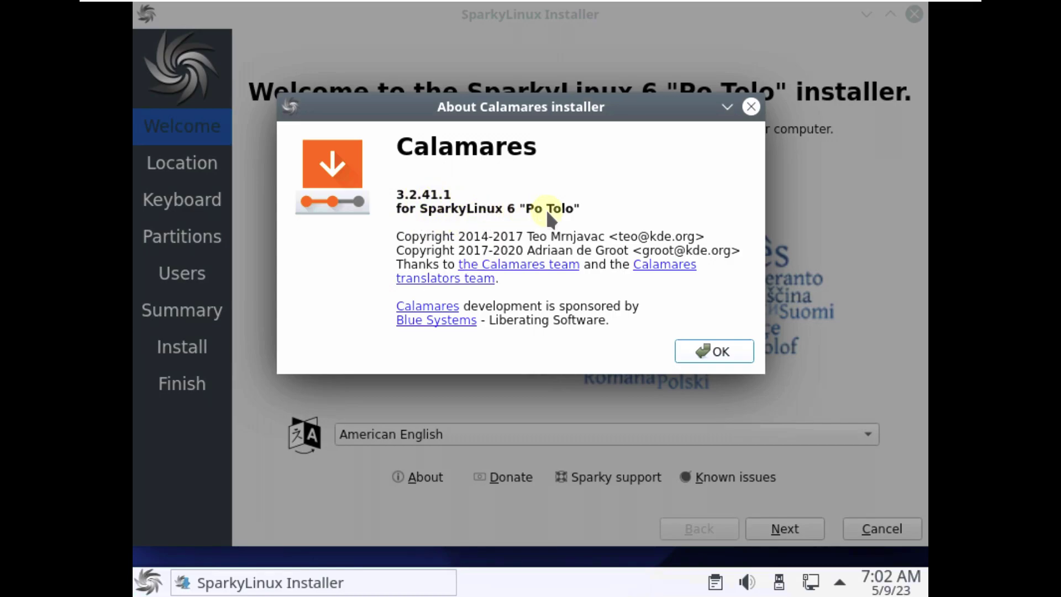
left_click(737, 349)
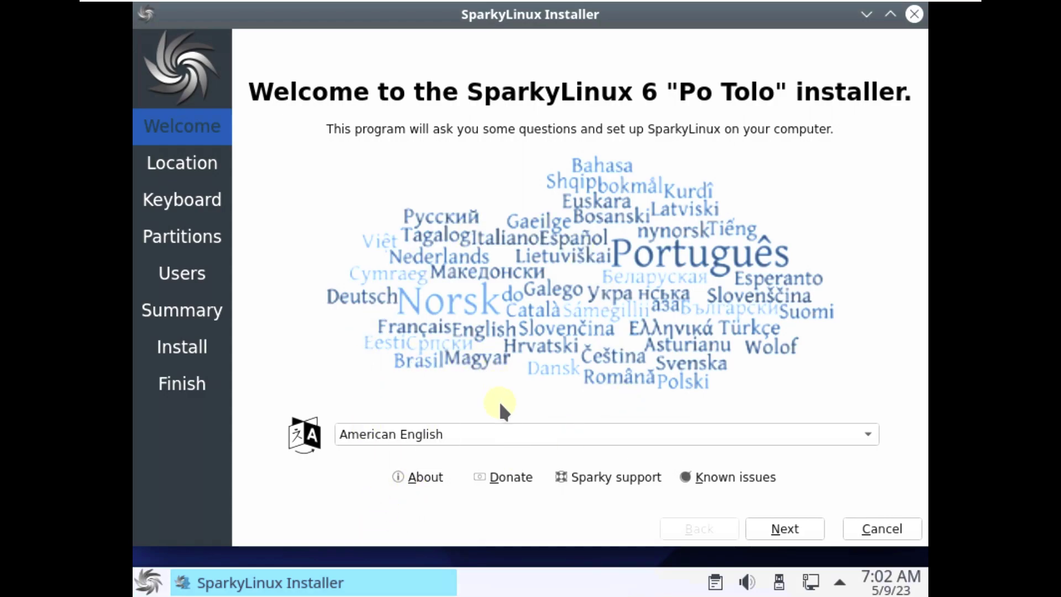
left_click(501, 430)
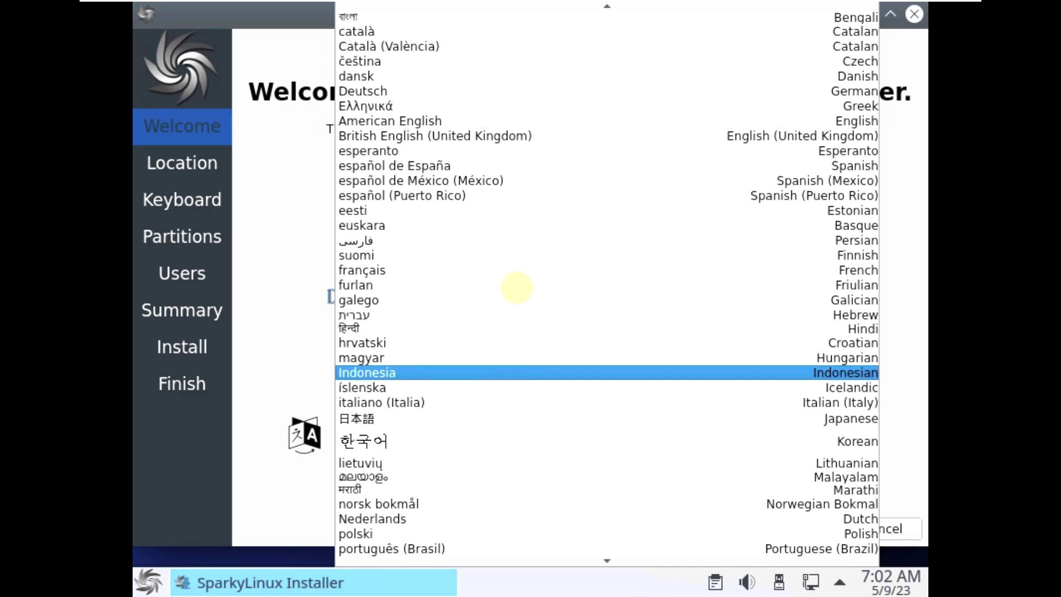
left_click(256, 199)
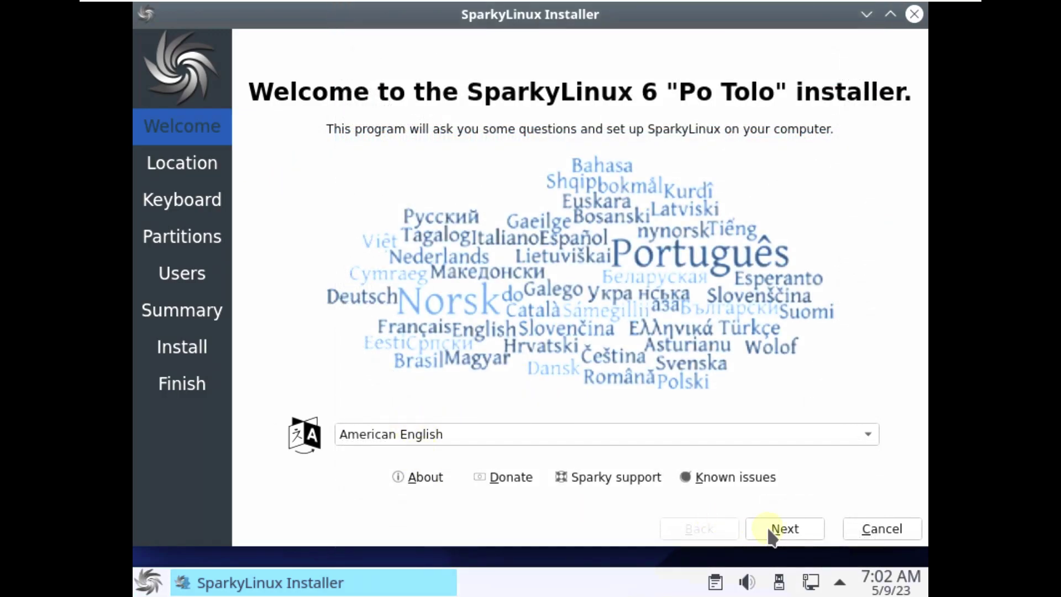
Step: Proceed to the location settings, set the region to America and the zone to Los Angeles, and continue to the keyboard settings
left_click(785, 529)
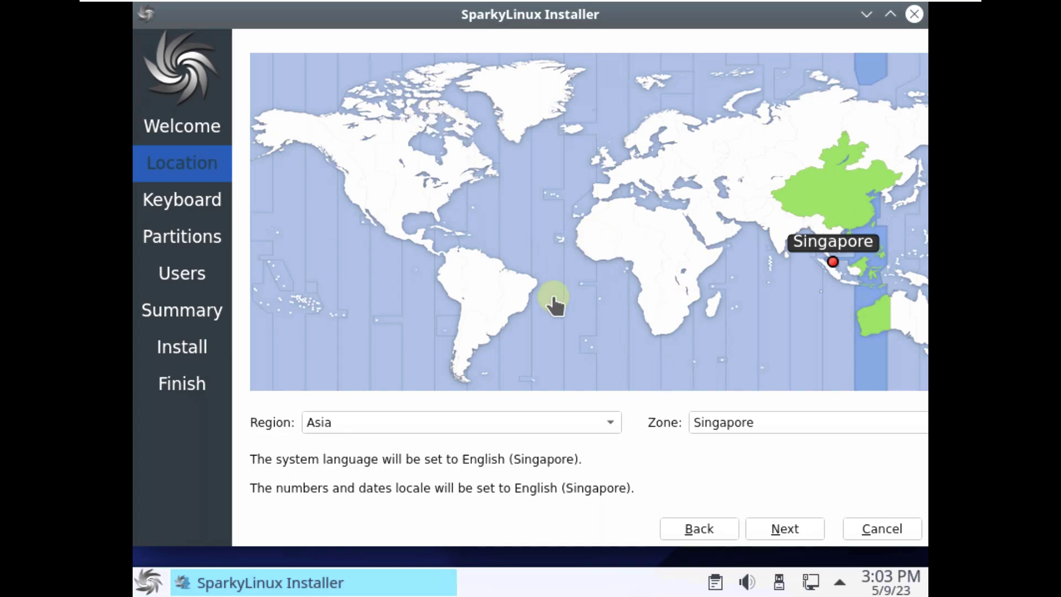
left_click(348, 188)
left_click(343, 188)
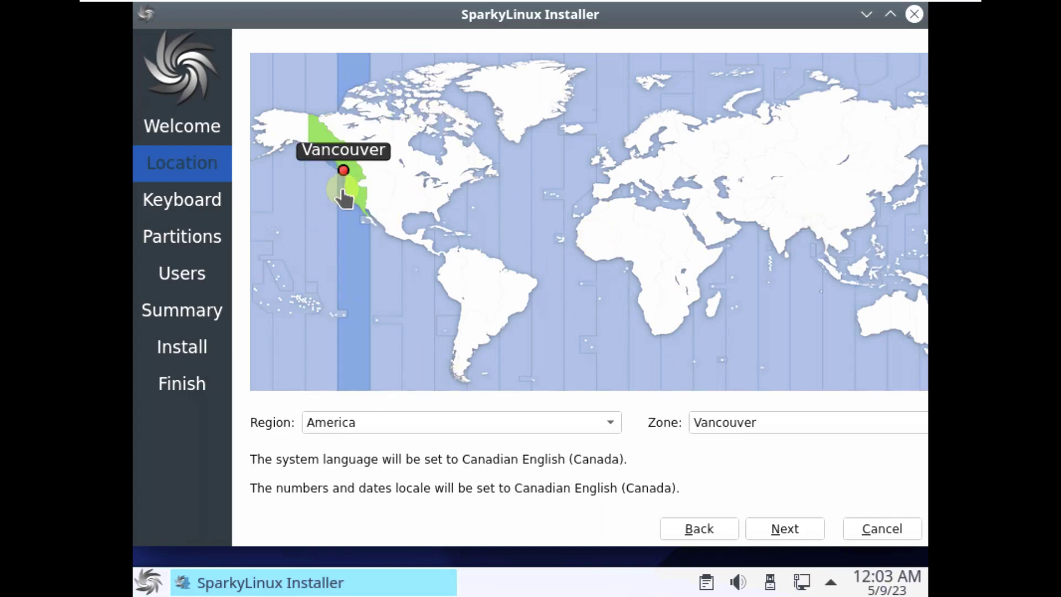
left_click(346, 195)
left_click(379, 424)
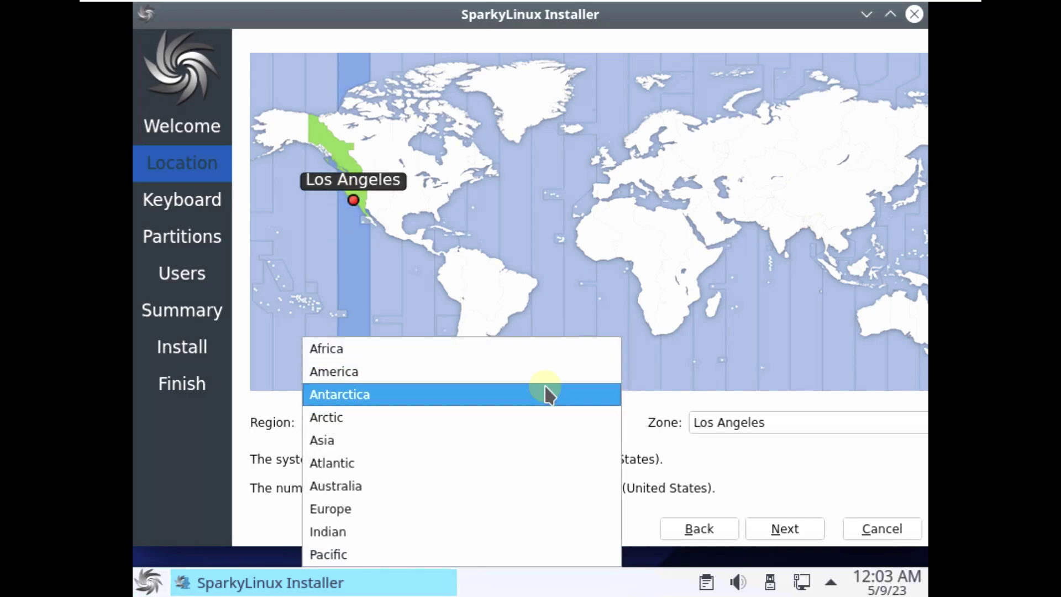
left_click(679, 501)
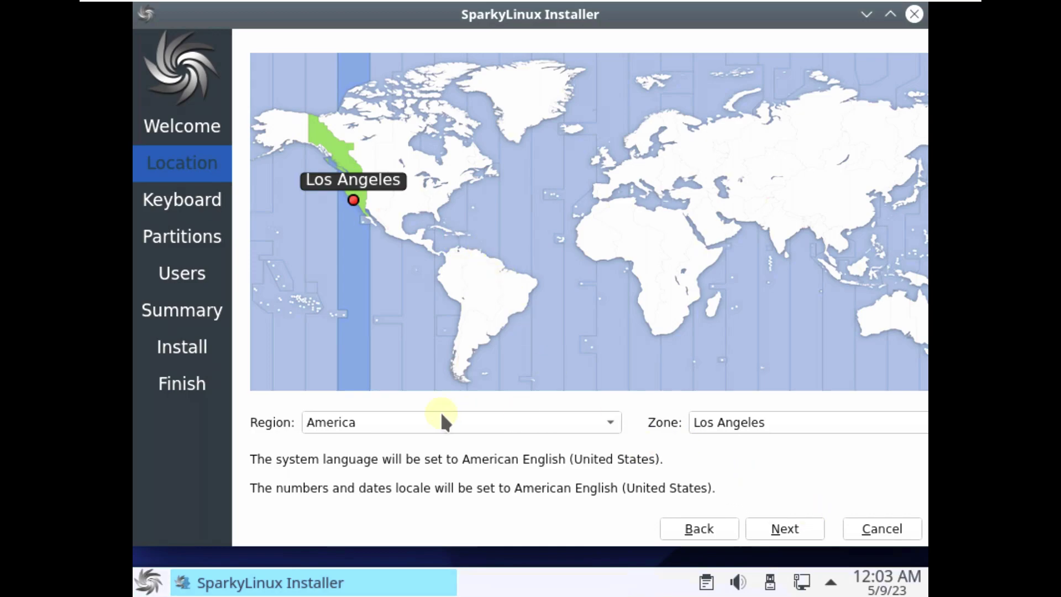
left_click(796, 525)
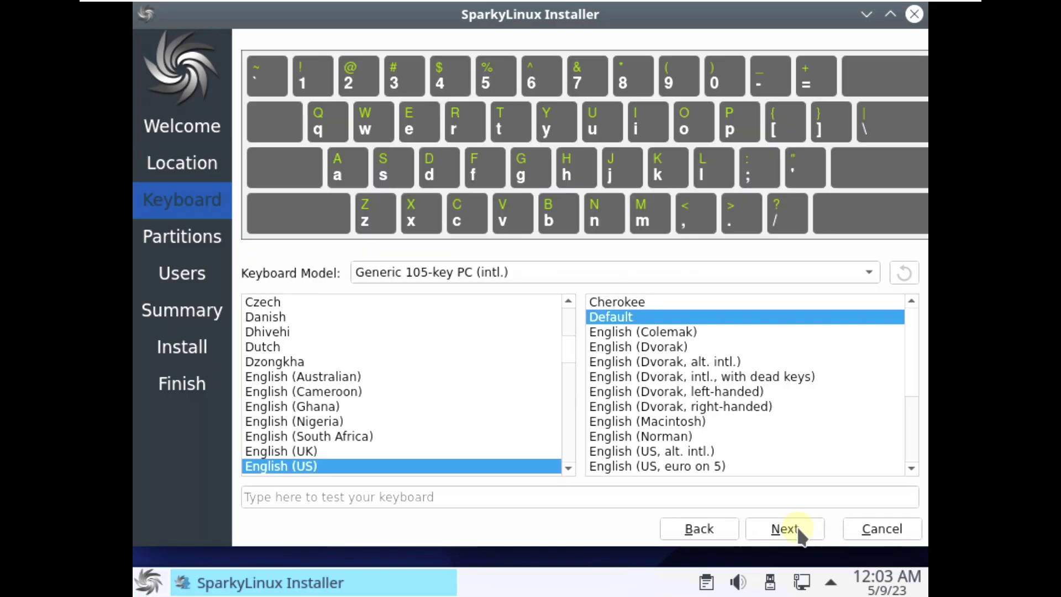
Step: Go back to the location page, maximize and restore the installer window, and return to the keyboard page
left_click(731, 531)
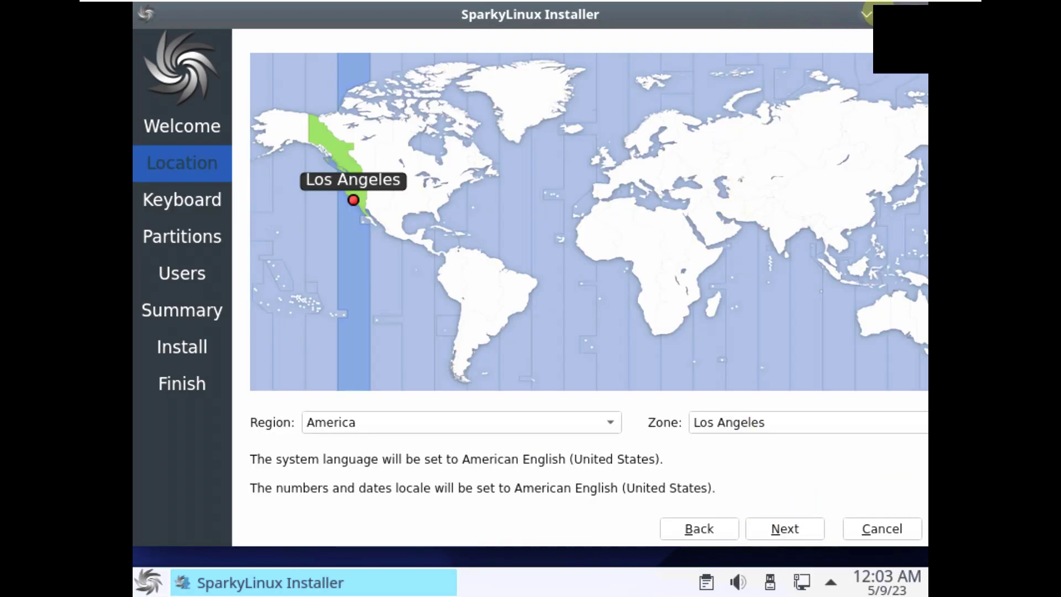
left_click(891, 14)
left_click(890, 14)
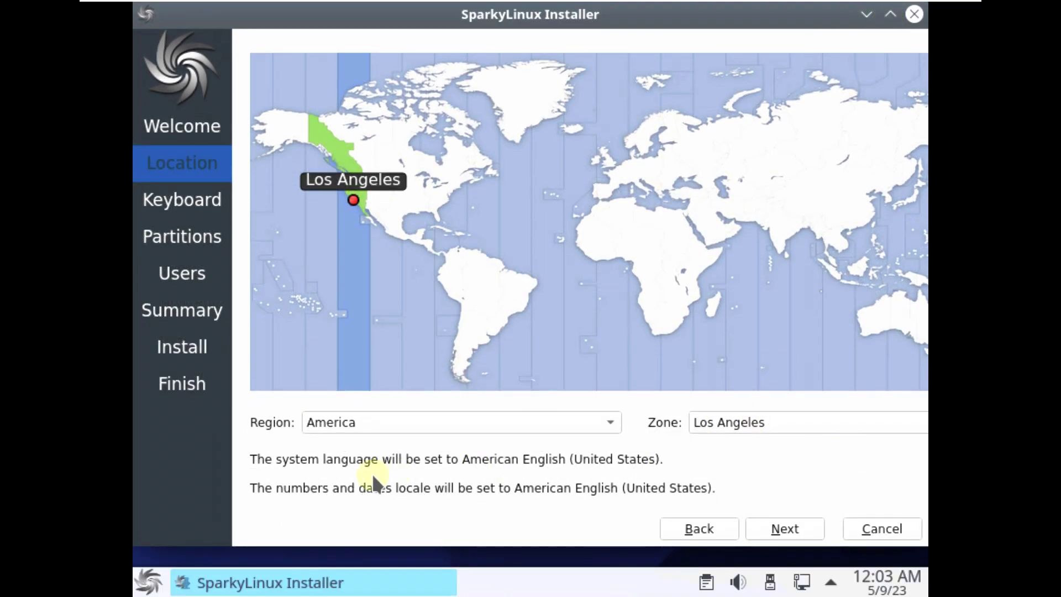
left_click(777, 530)
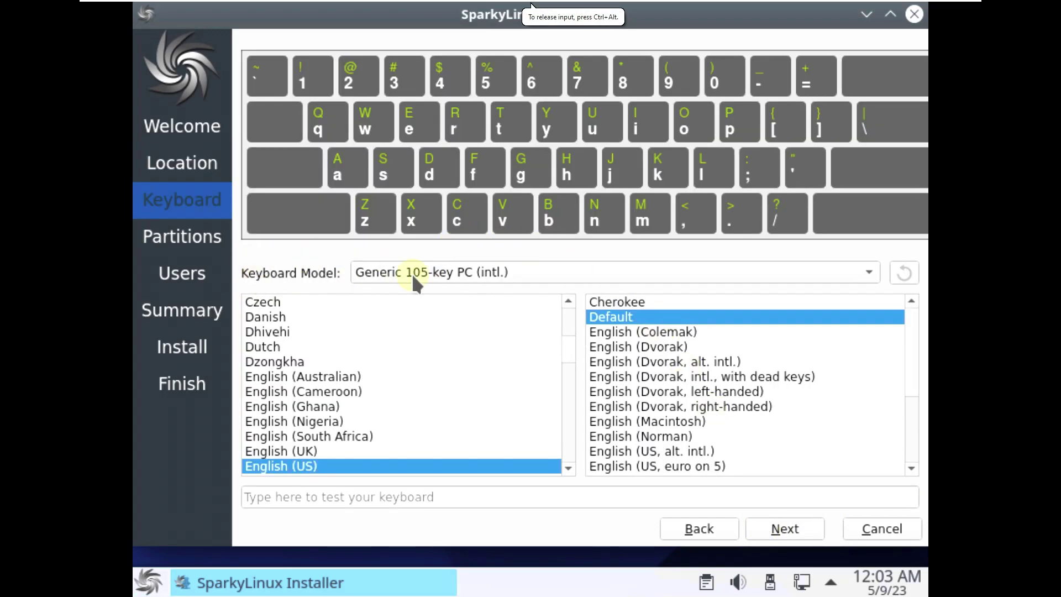
Step: Look through the available keyboard models, keeping Generic 105-key PC (intl.)
left_click(480, 273)
scroll(482, 426, "up", 6)
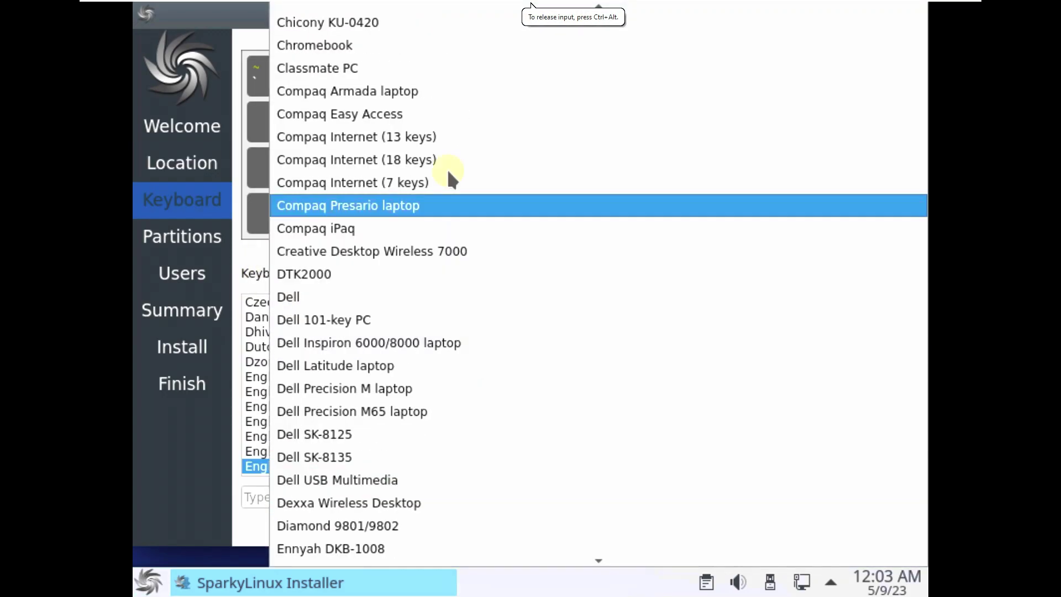
left_click(206, 442)
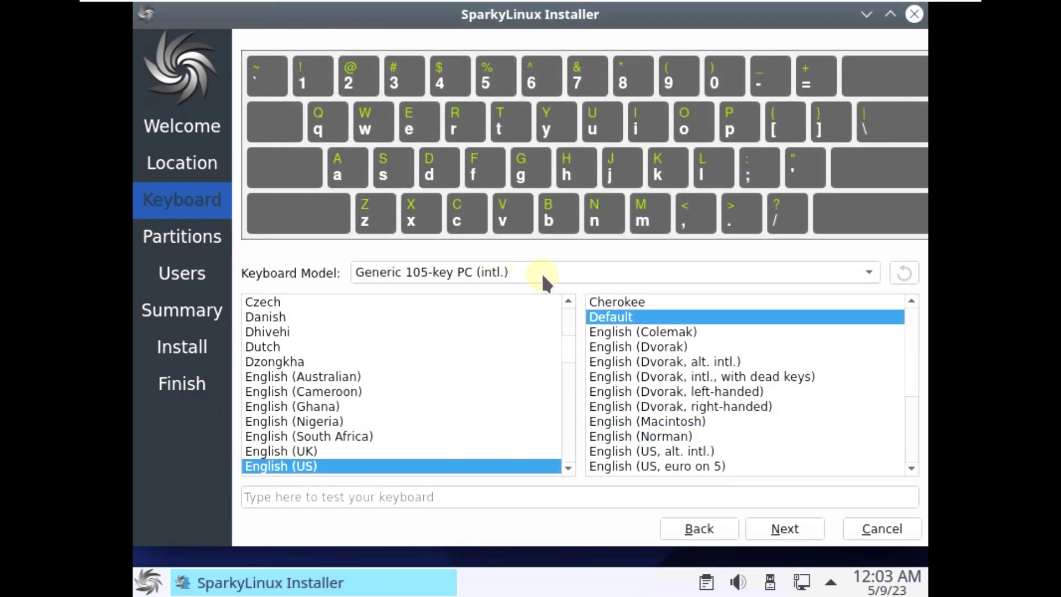
Step: Continue from the keyboard settings to the partitions page and check the available storage devices, keeping VMware Virtual S (/dev/sda)
left_click(428, 496)
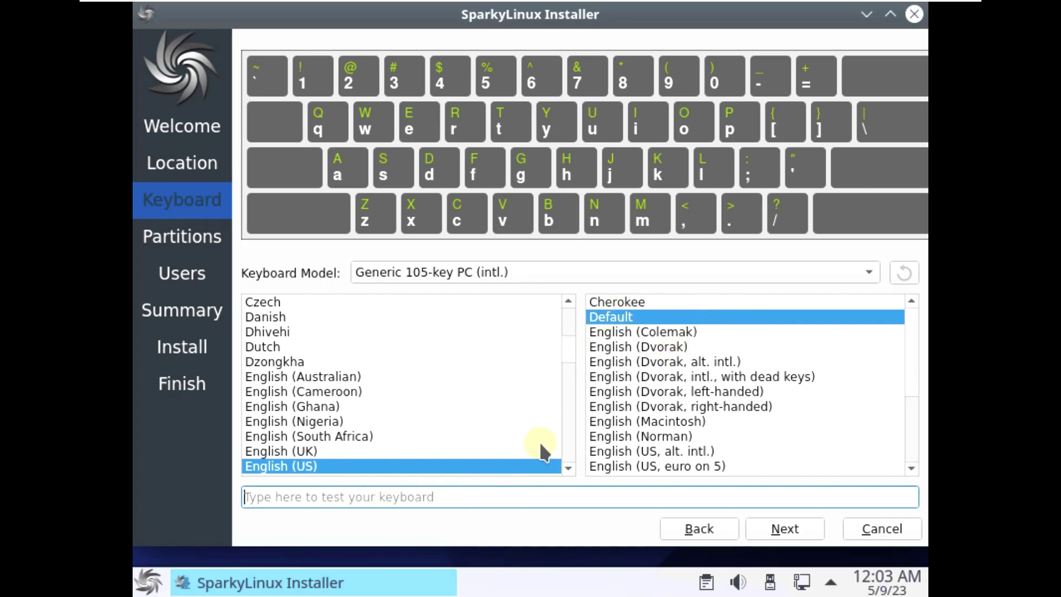
left_click(779, 528)
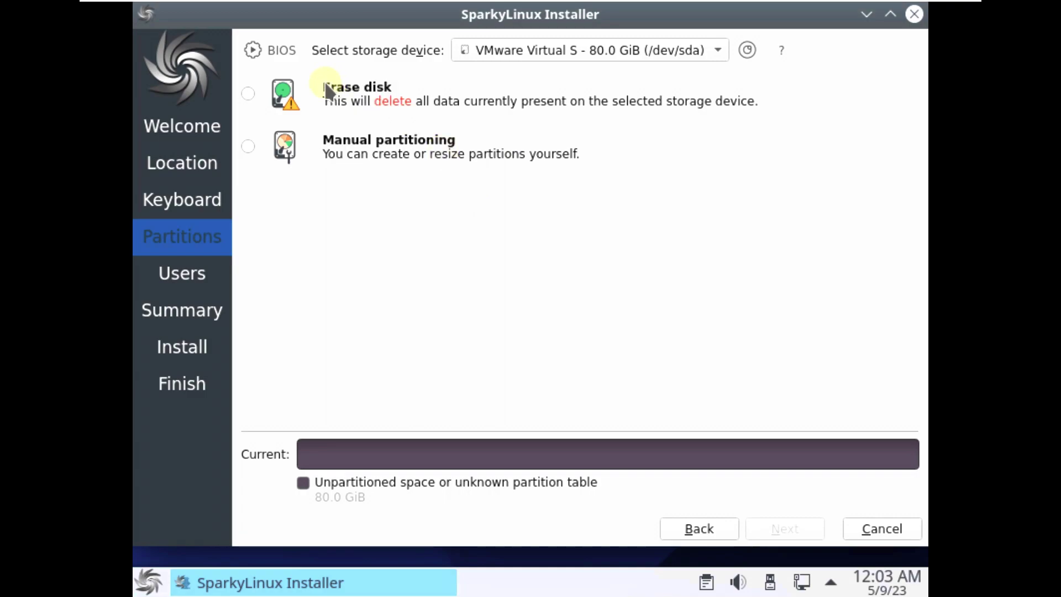
left_click(526, 51)
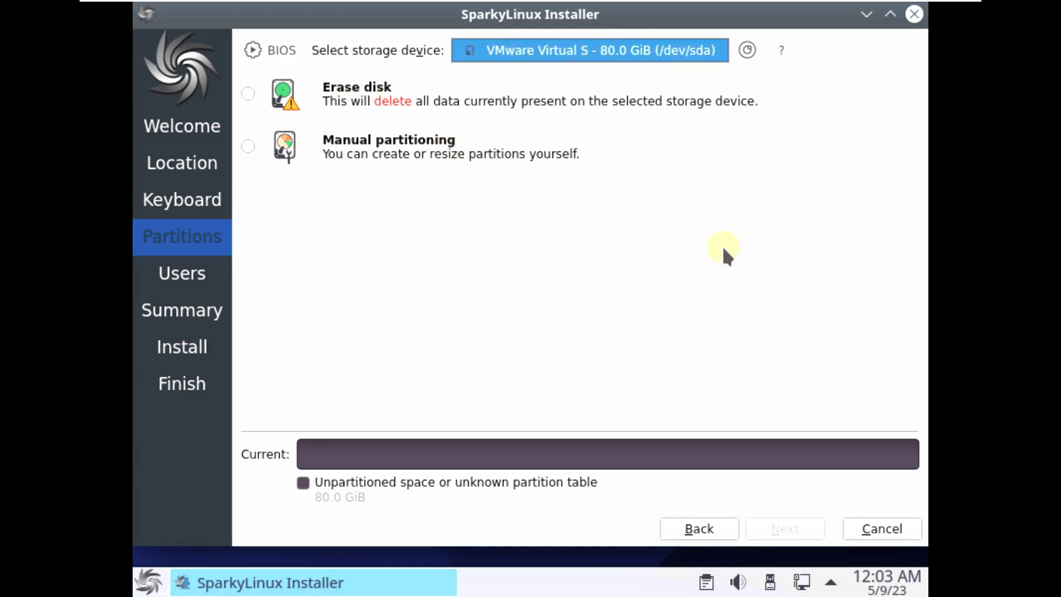
left_click(575, 54)
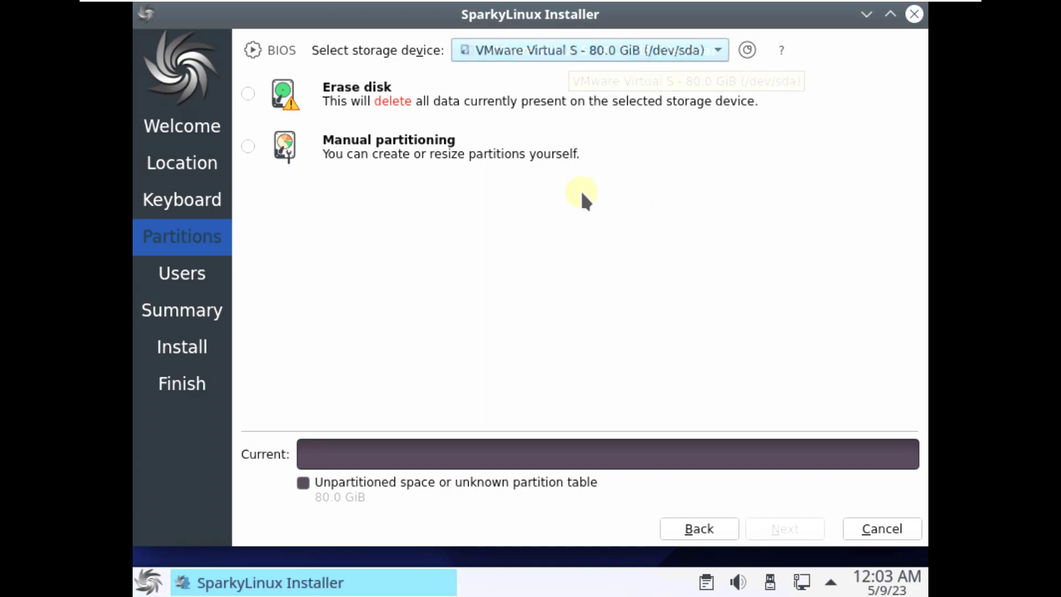
Step: Compare the Erase disk and Manual partitioning options, settling on Erase disk with No Swap
left_click(248, 94)
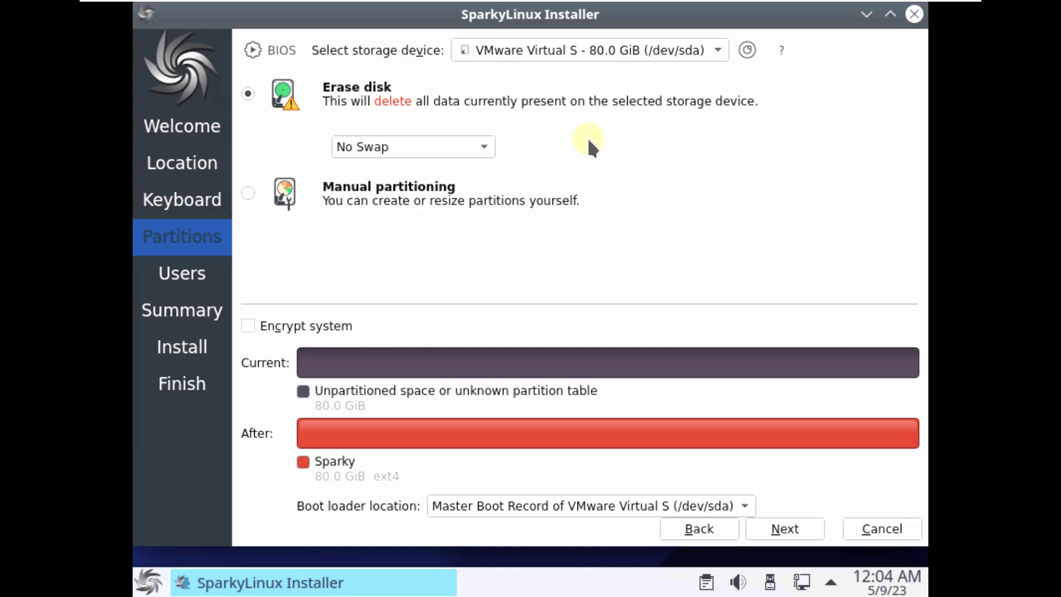
left_click(248, 190)
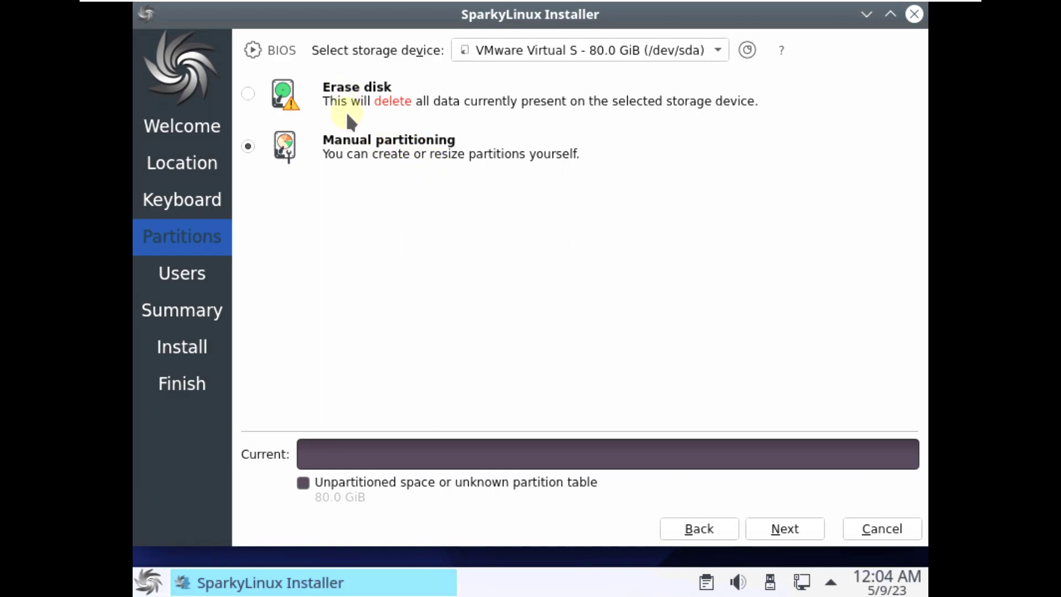
left_click(353, 92)
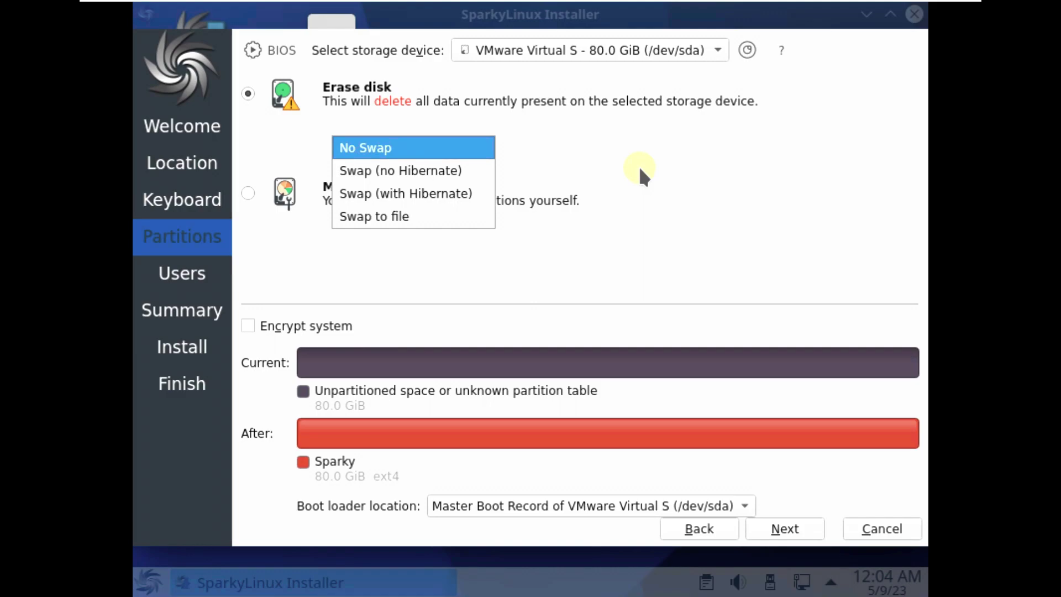
left_click(608, 164)
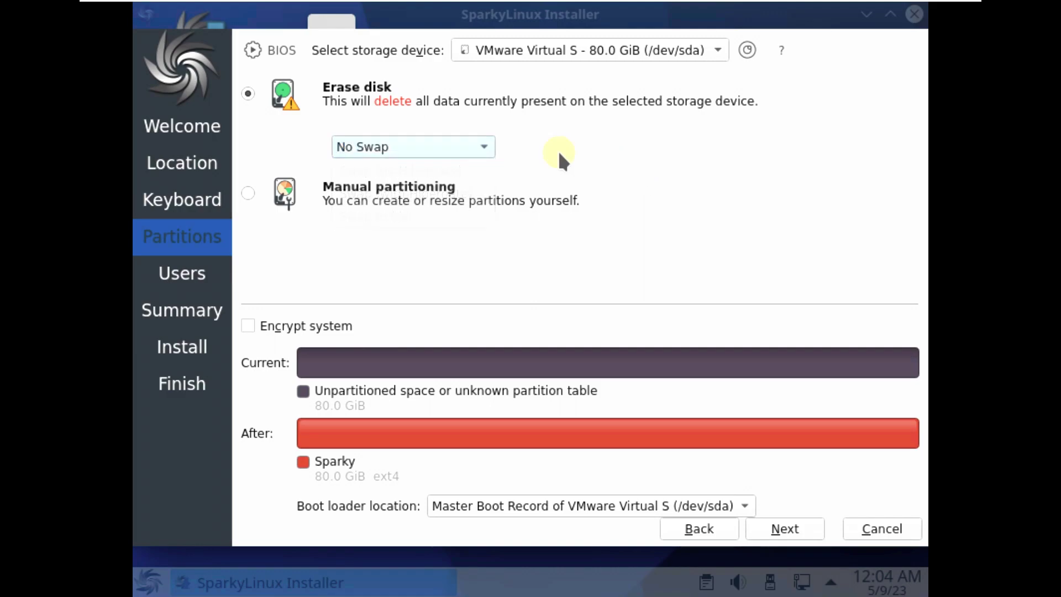
Step: Check the swap choice again, keeping No Swap, and switch system encryption on and back off
left_click(370, 152)
left_click(406, 314)
left_click(305, 332)
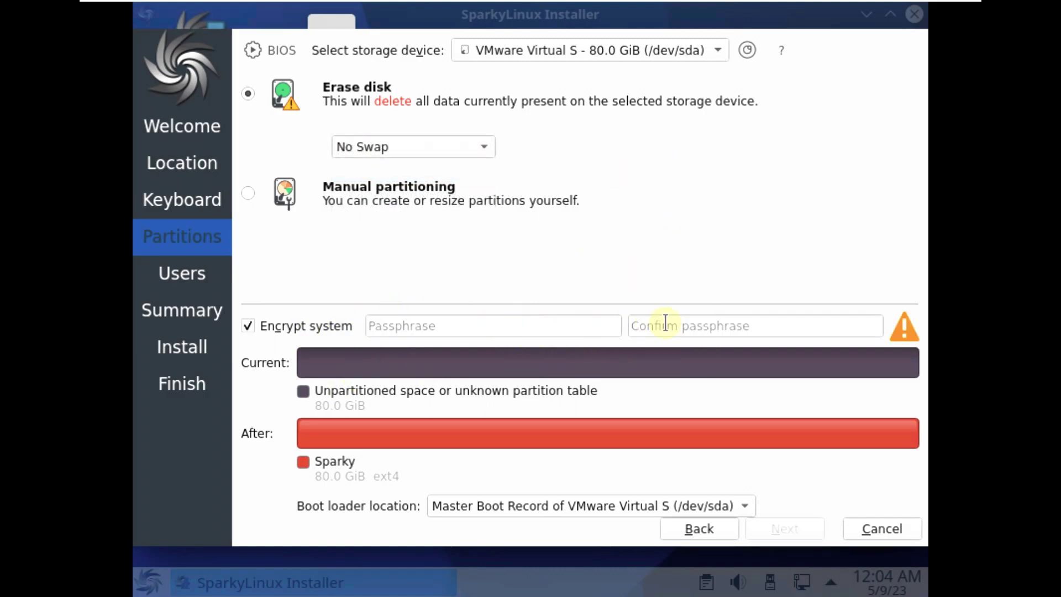
left_click(319, 326)
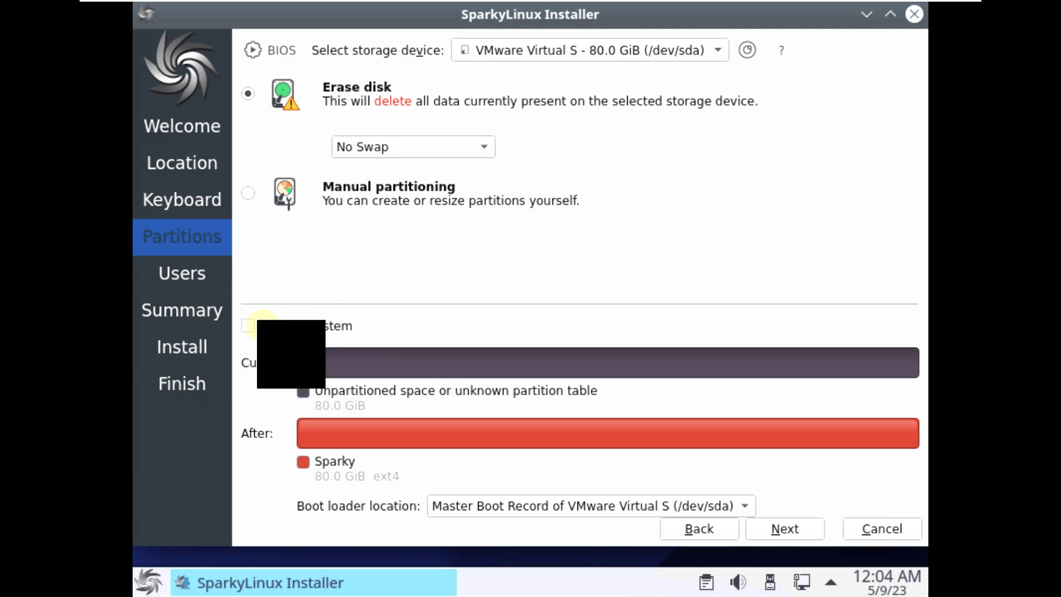
Step: Look through the boot loader locations, keeping the Master Boot Record of /dev/sda, and continue to the user settings
left_click(583, 510)
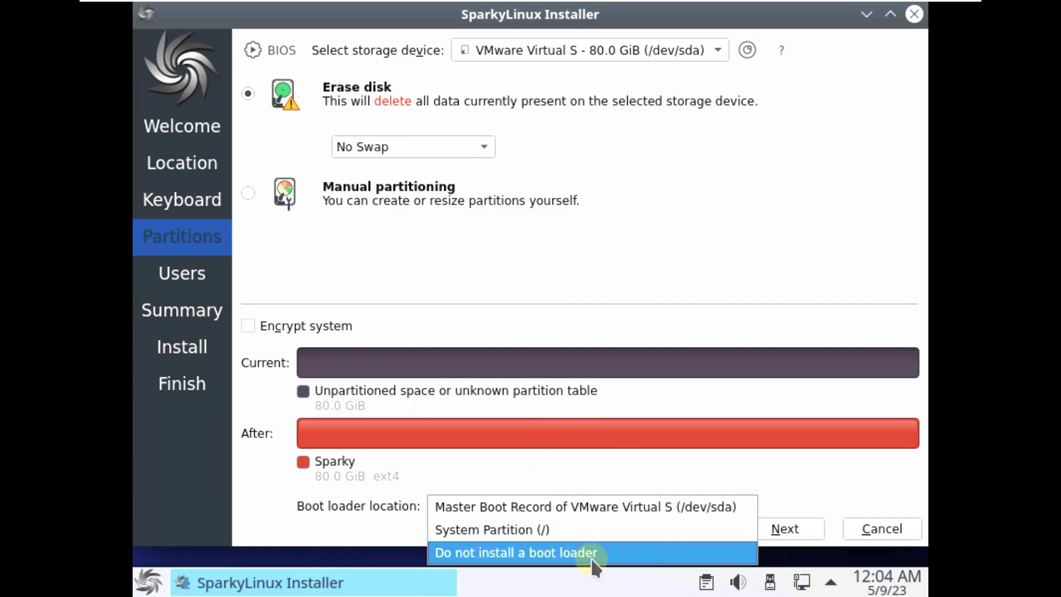
left_click(688, 315)
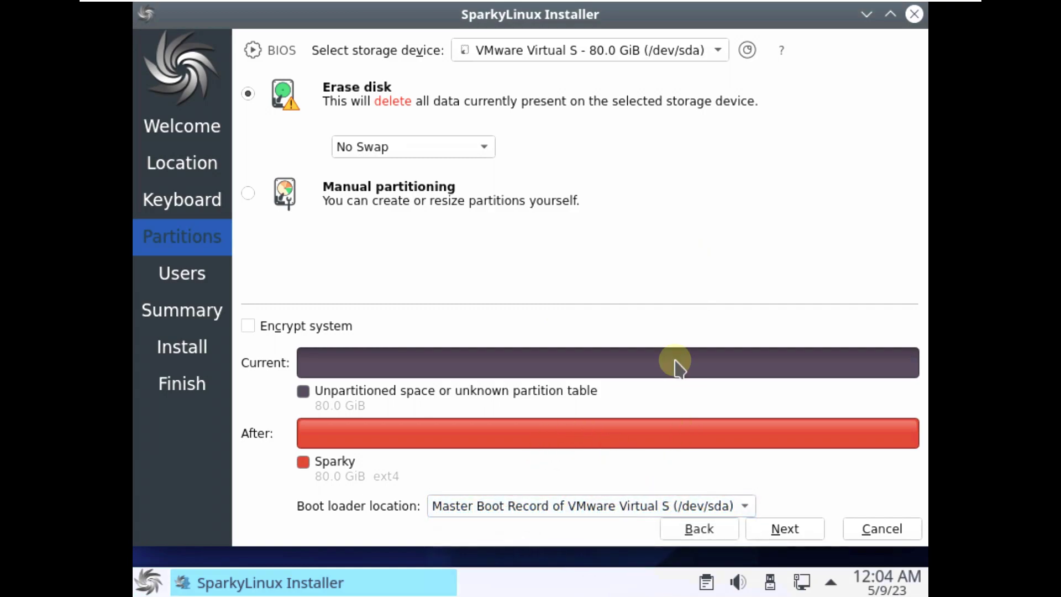
left_click(805, 533)
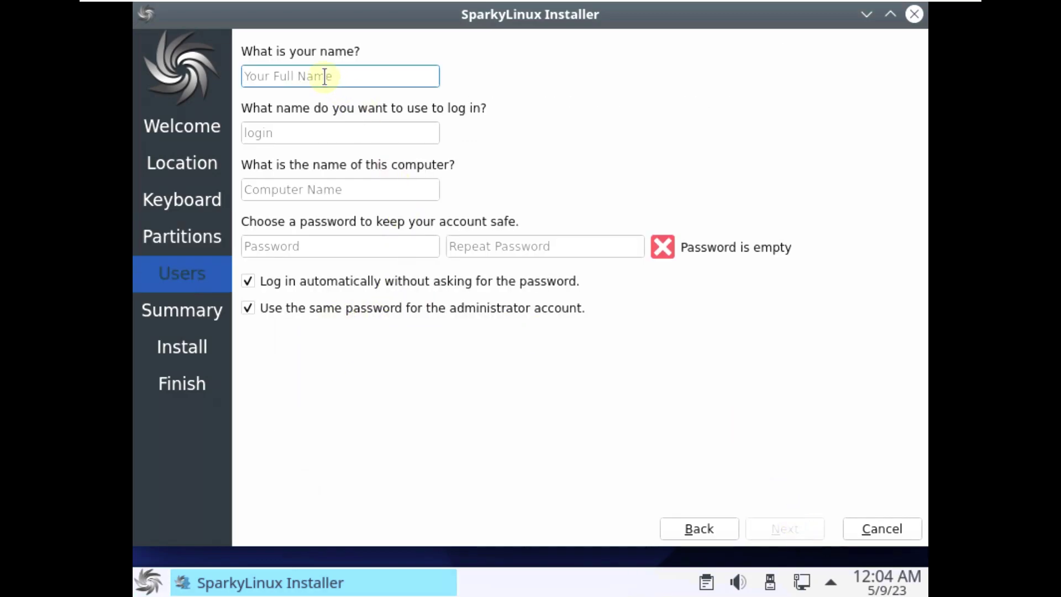
Step: Fill in the user's full name and remove the "-vmwarevirtualplatform" suffix from the computer name
type("runbo")
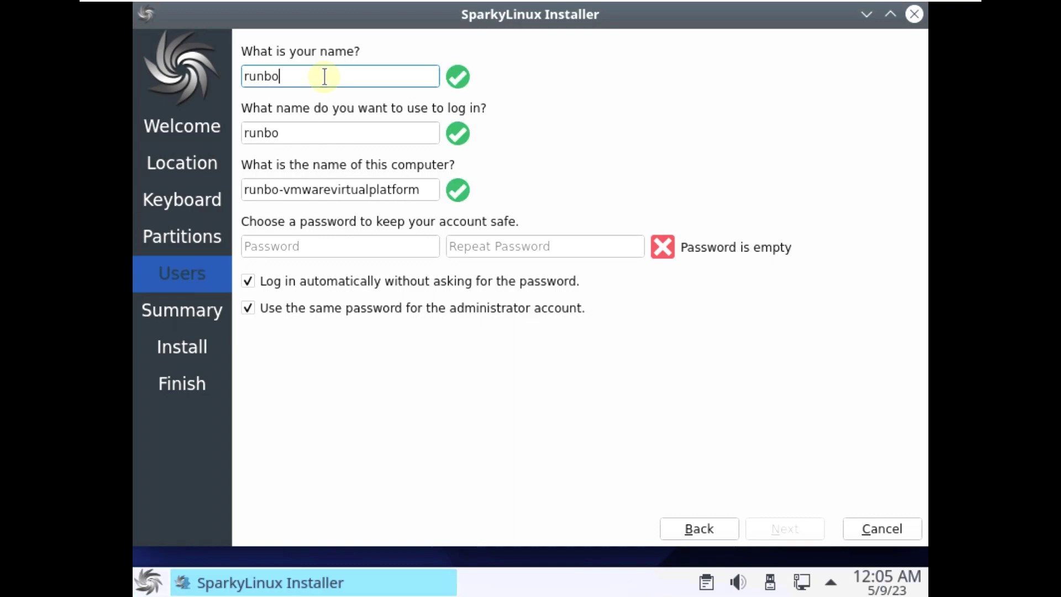
type("xing")
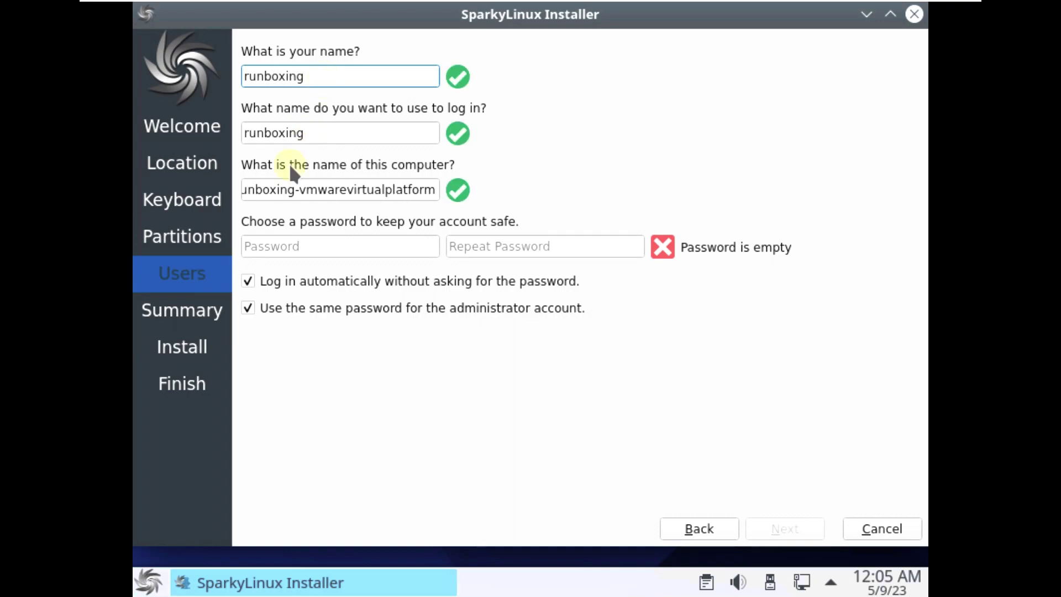
left_click_drag(297, 188, 450, 194)
key("BackSpace")
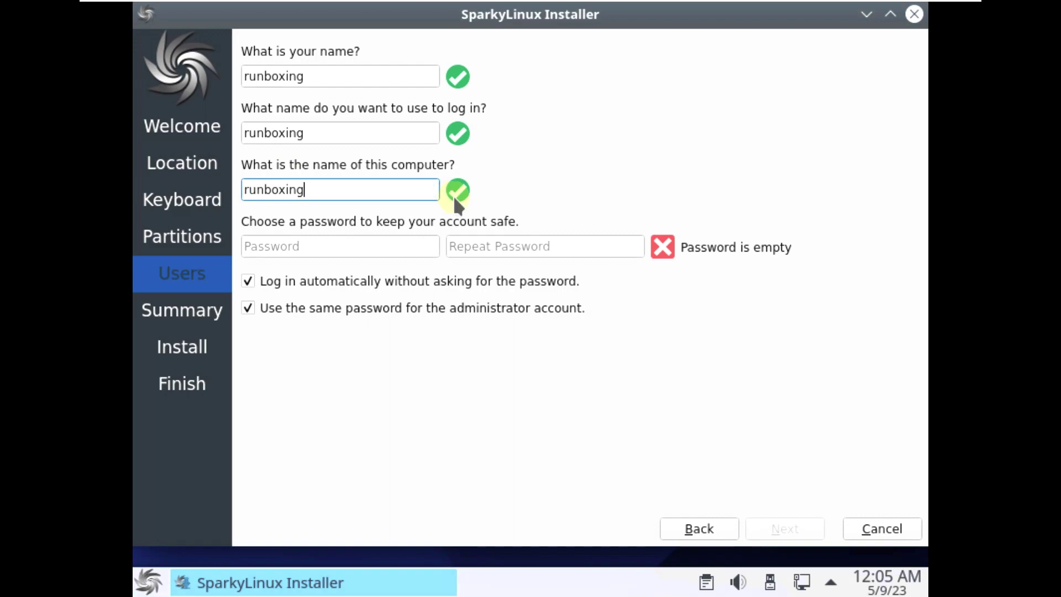
left_click_drag(314, 78, 243, 77)
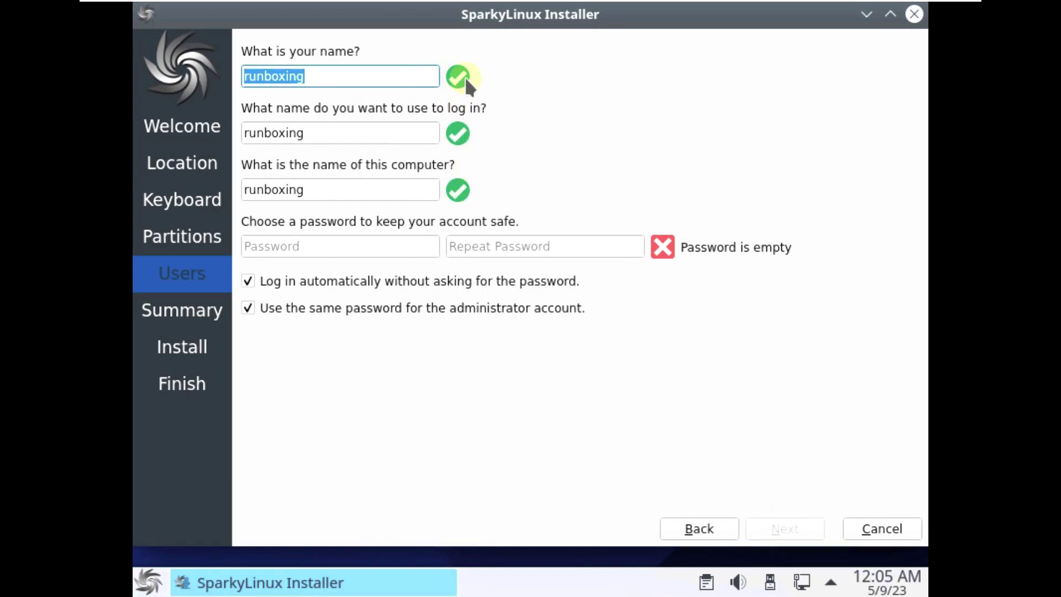
Step: Enter the account password and repeat it in the confirmation field
left_click(264, 254)
type("*****")
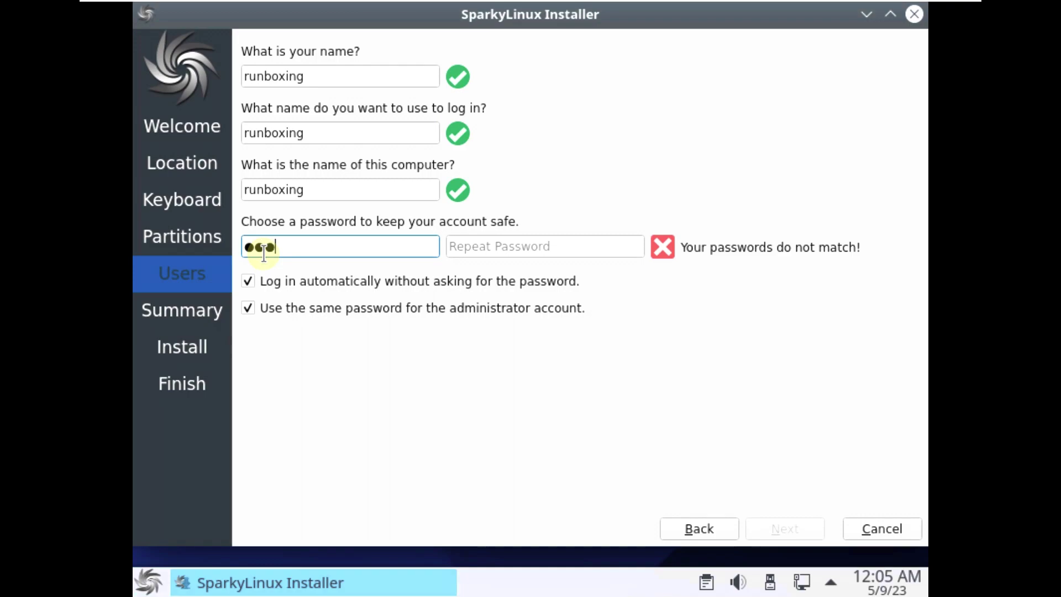
left_click(451, 248)
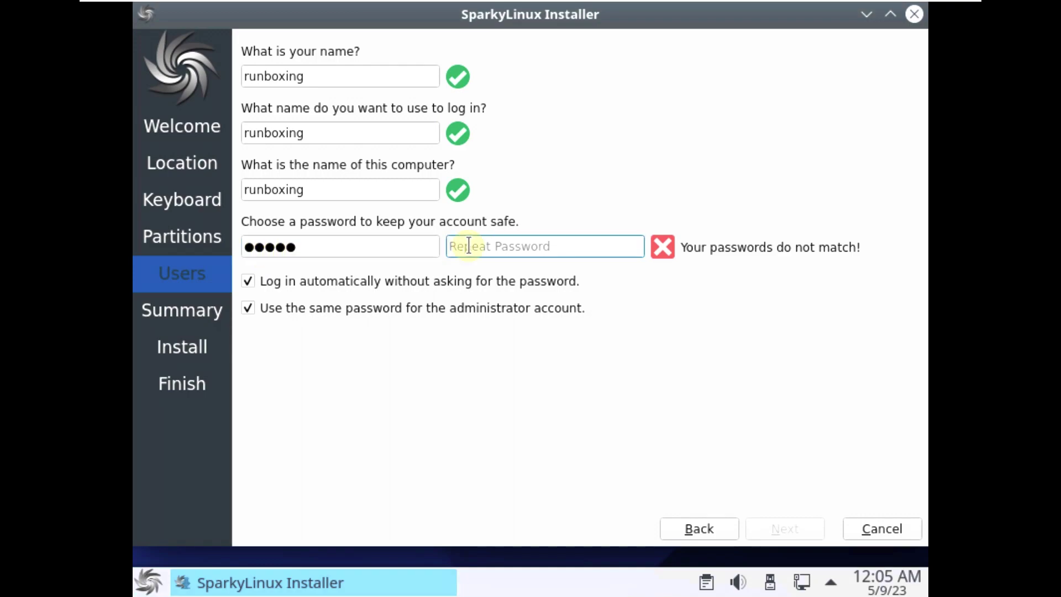
type("*****")
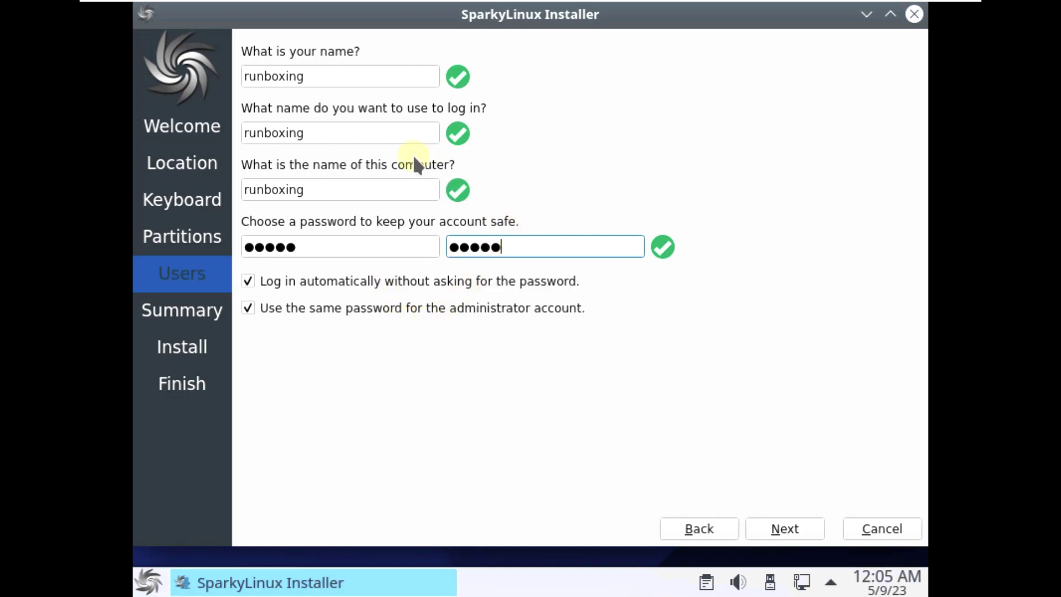
Step: View the separate administrator password option, go back to using the same password, and continue to the installation summary
left_click(383, 313)
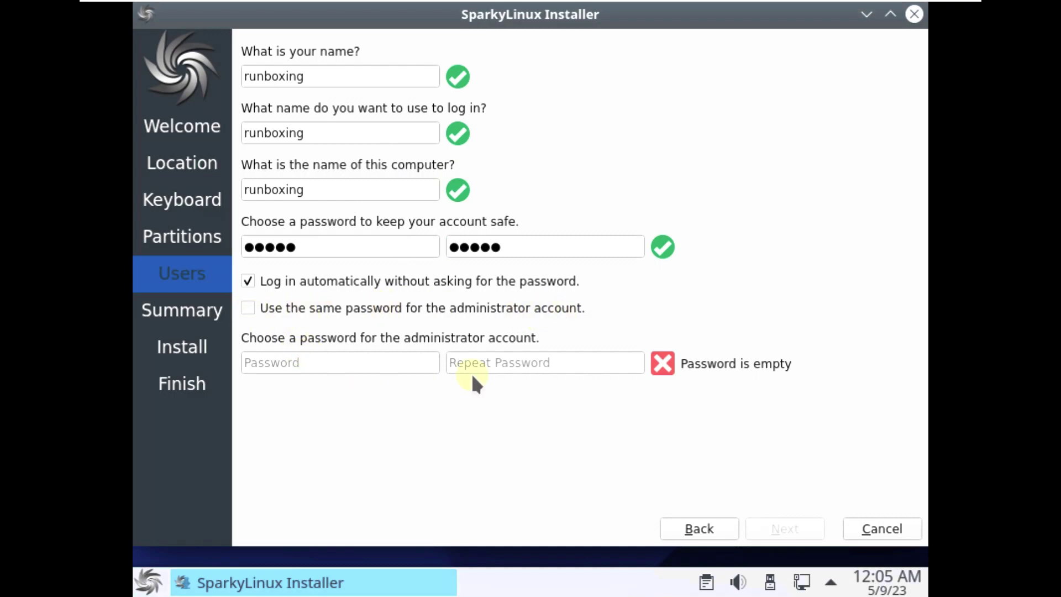
left_click(272, 307)
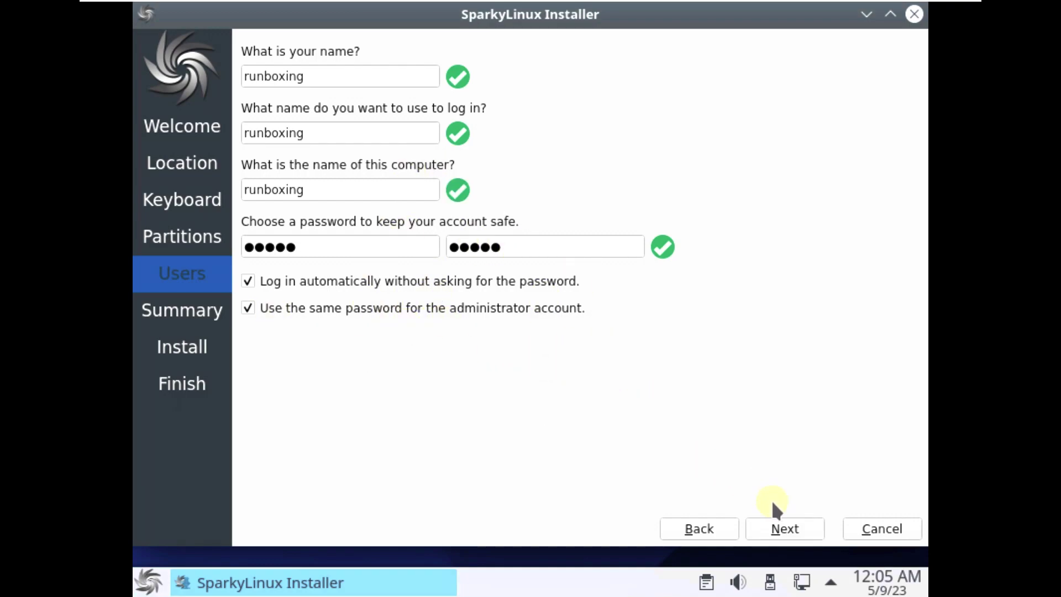
left_click(786, 520)
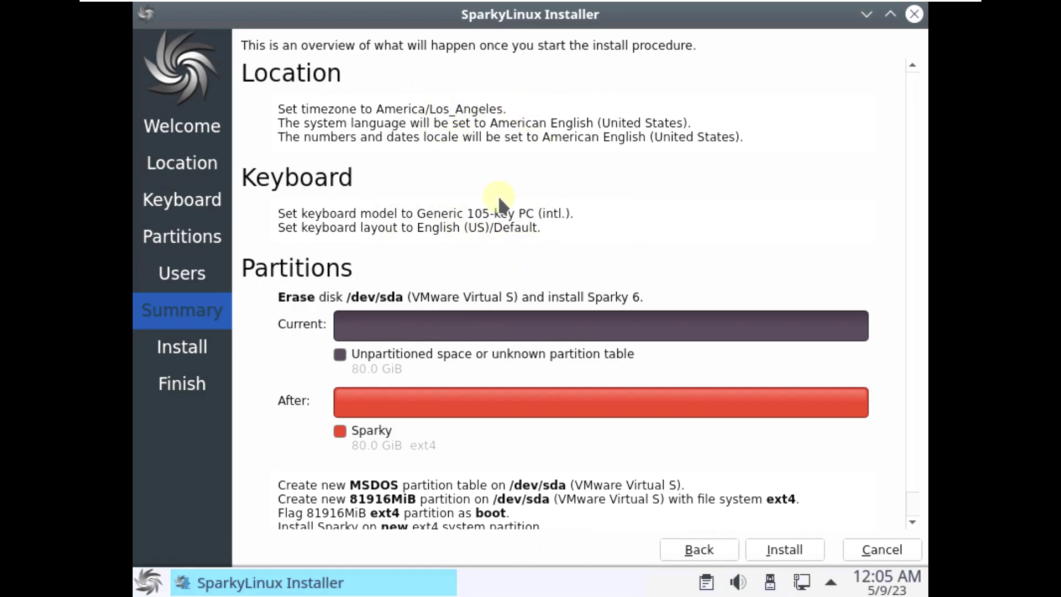
Step: Review the location, keyboard and partition overview, and quit the installer without starting the installation
scroll(486, 309, "down", 1)
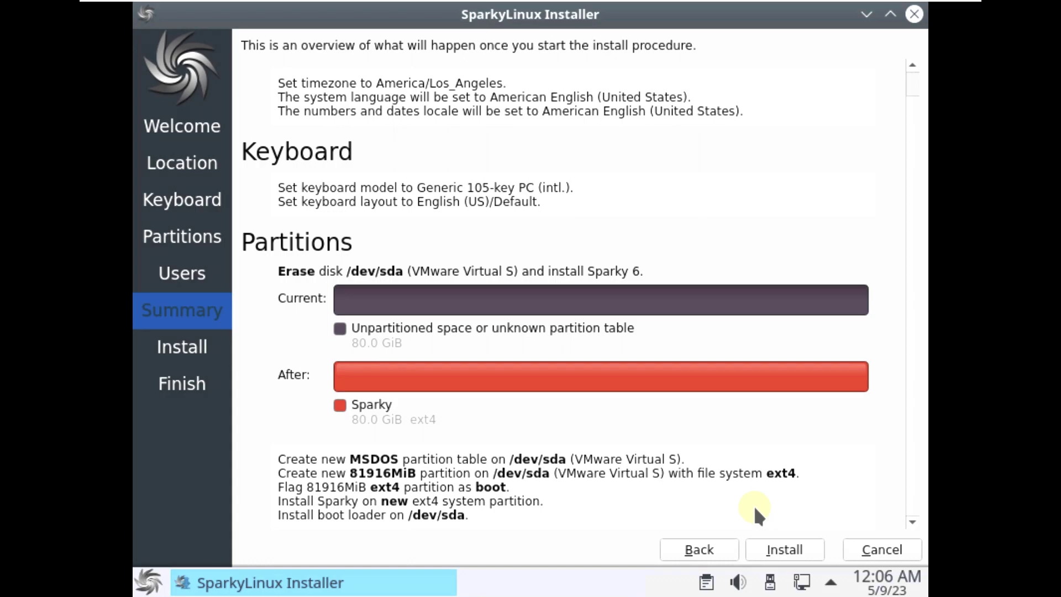
left_click(914, 14)
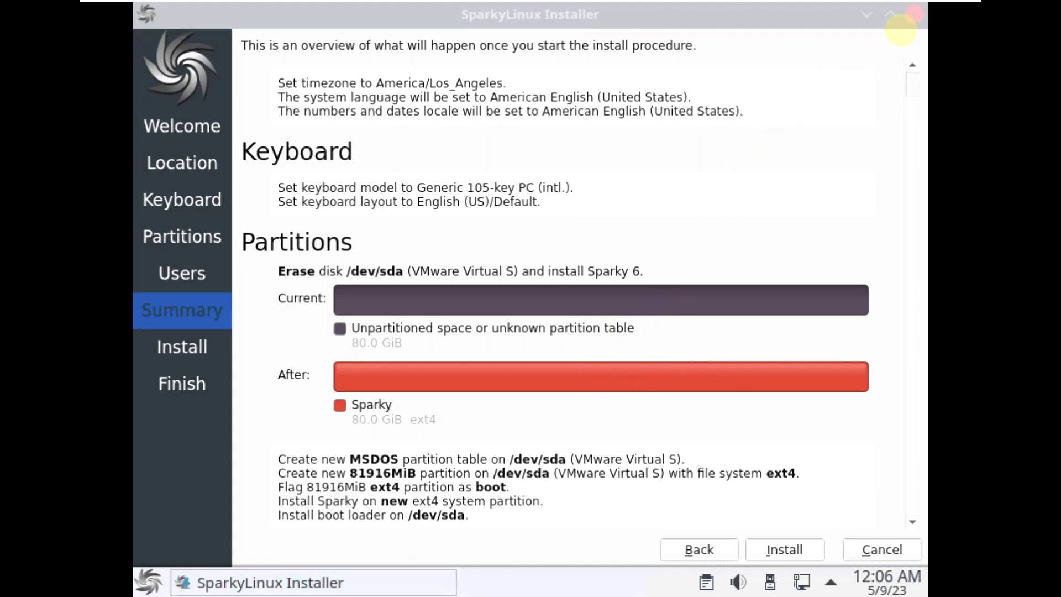
left_click(599, 292)
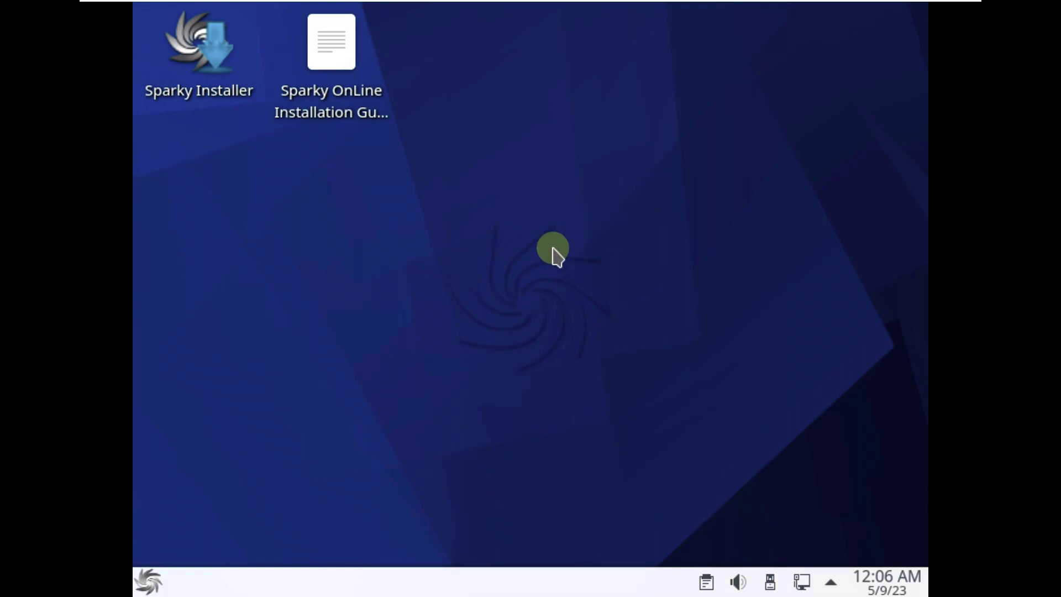
Step: Refresh the desktop and view the configuration options offered for the panel
right_click(514, 161)
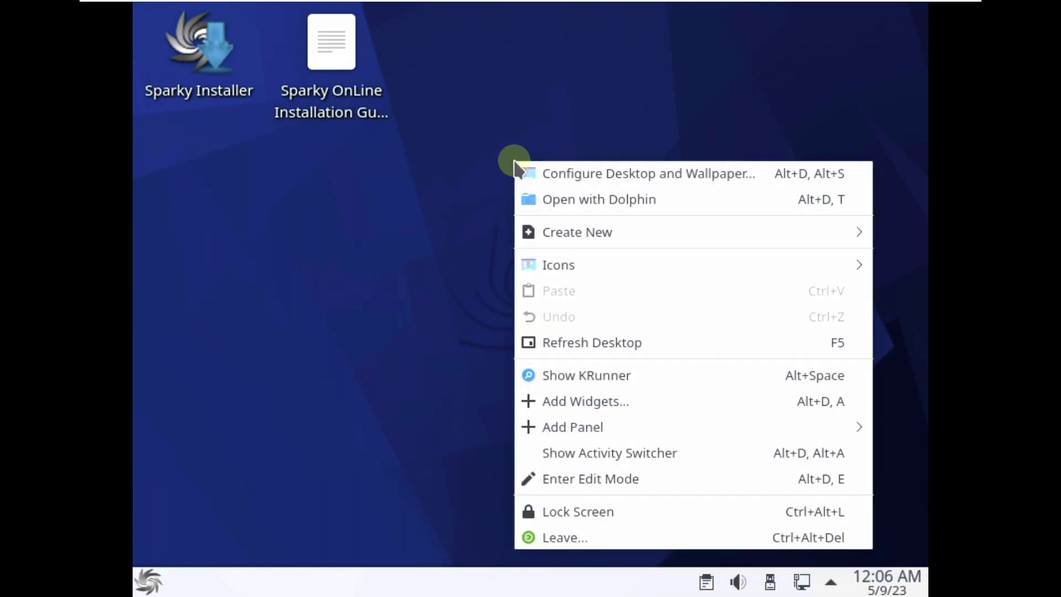
key("F5")
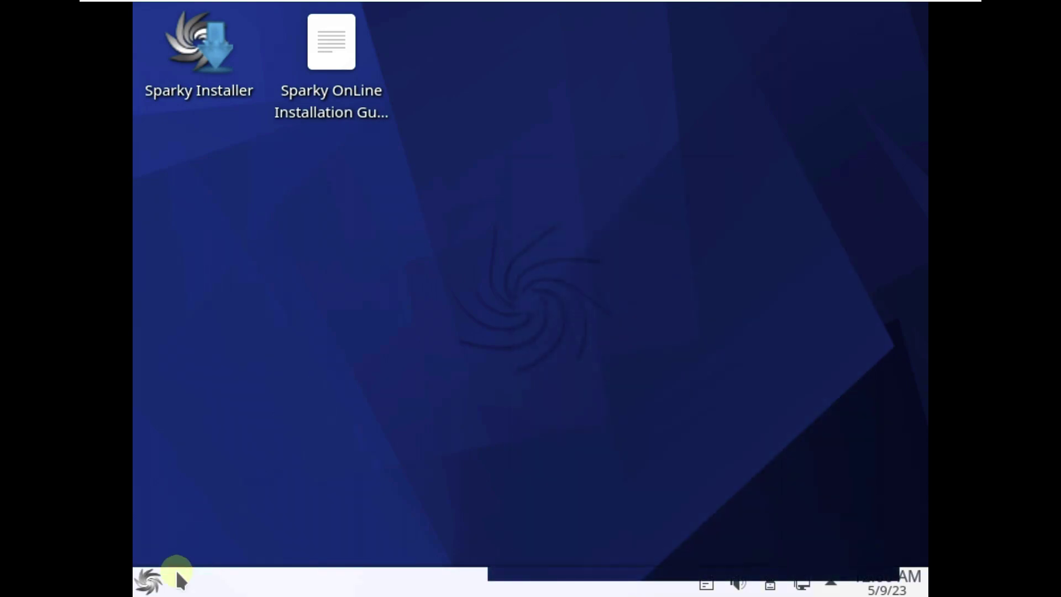
left_click(156, 585)
left_click(732, 256)
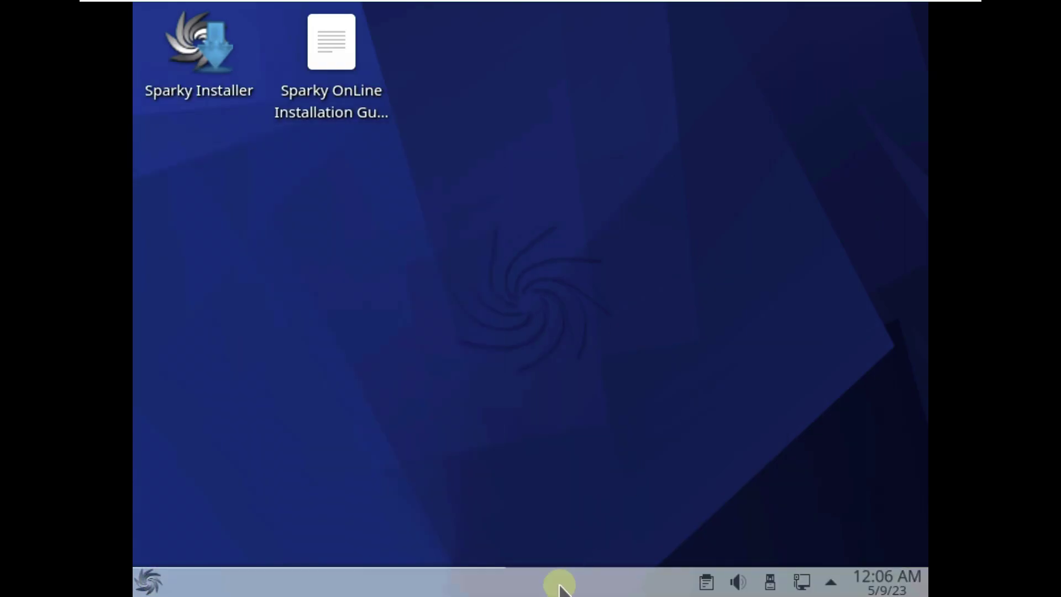
right_click(559, 586)
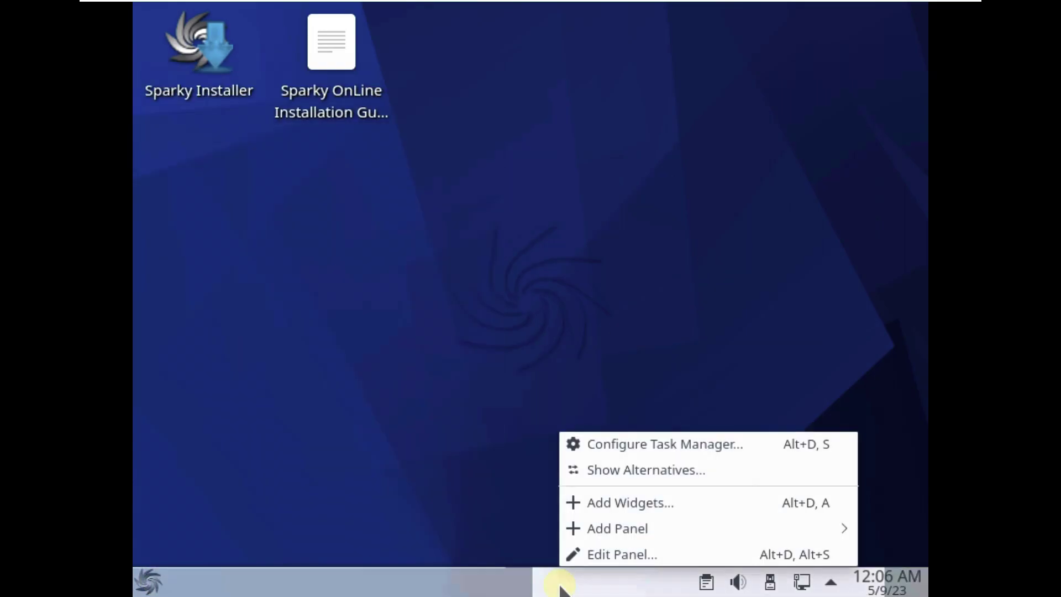
left_click(559, 361)
Step: Examine the preinstalled programs in each application category, from Development through System, Utilities and Help
left_click(148, 580)
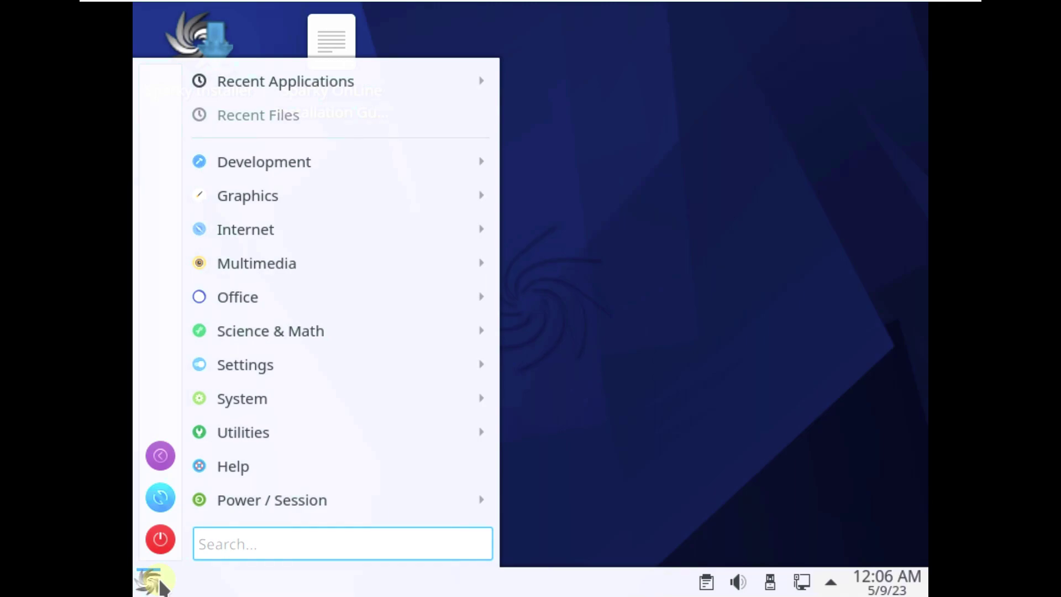
mouse_move(353, 165)
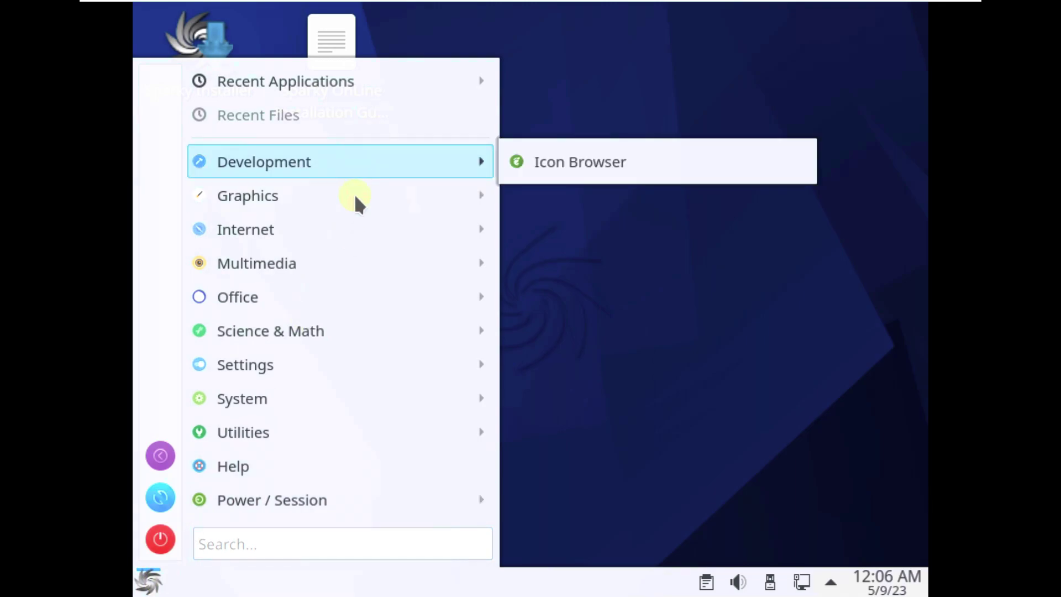
mouse_move(355, 198)
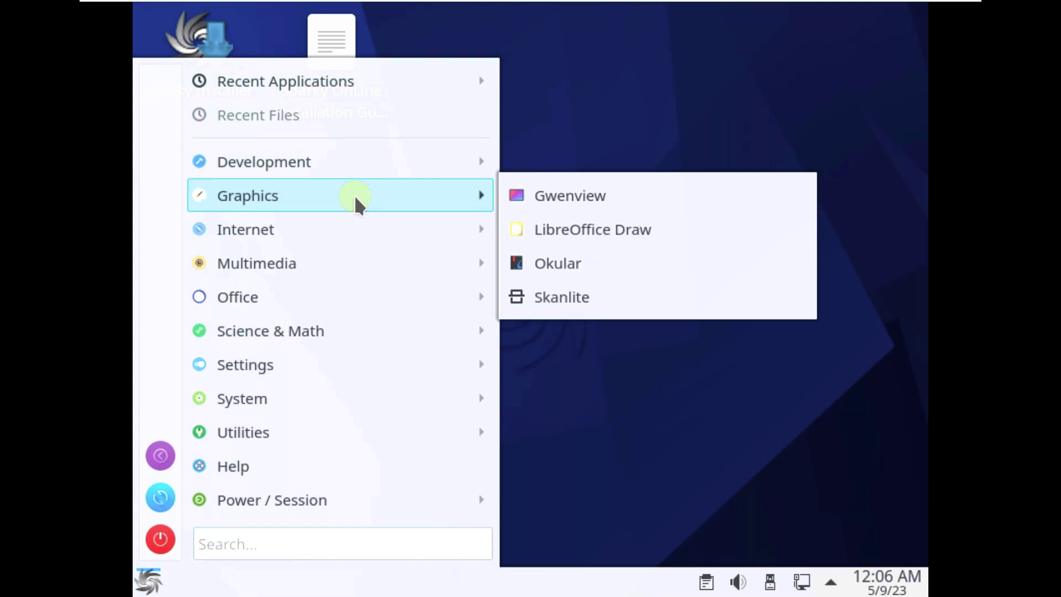
mouse_move(360, 216)
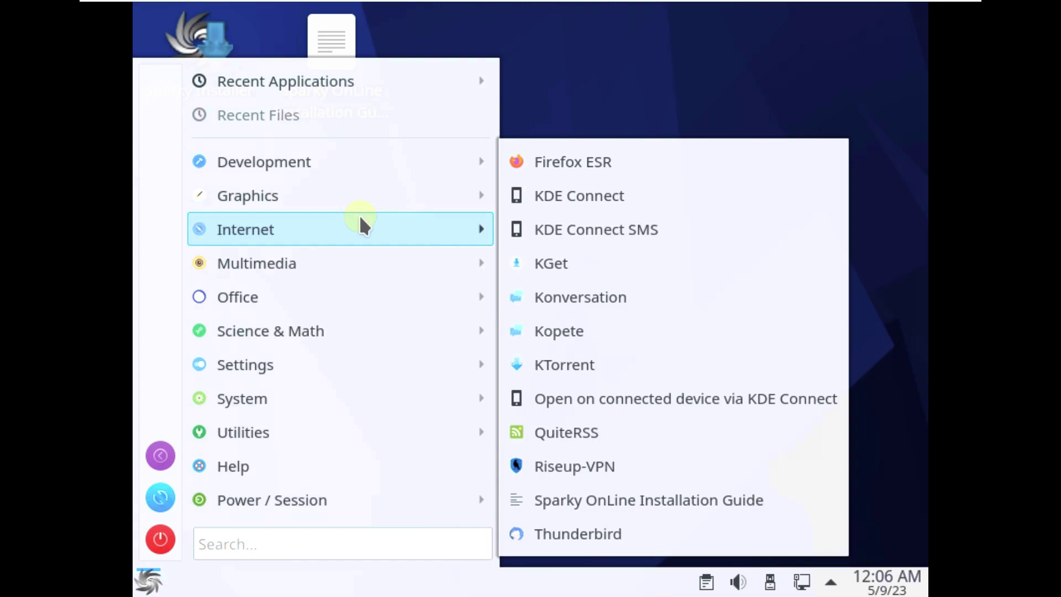
mouse_move(366, 249)
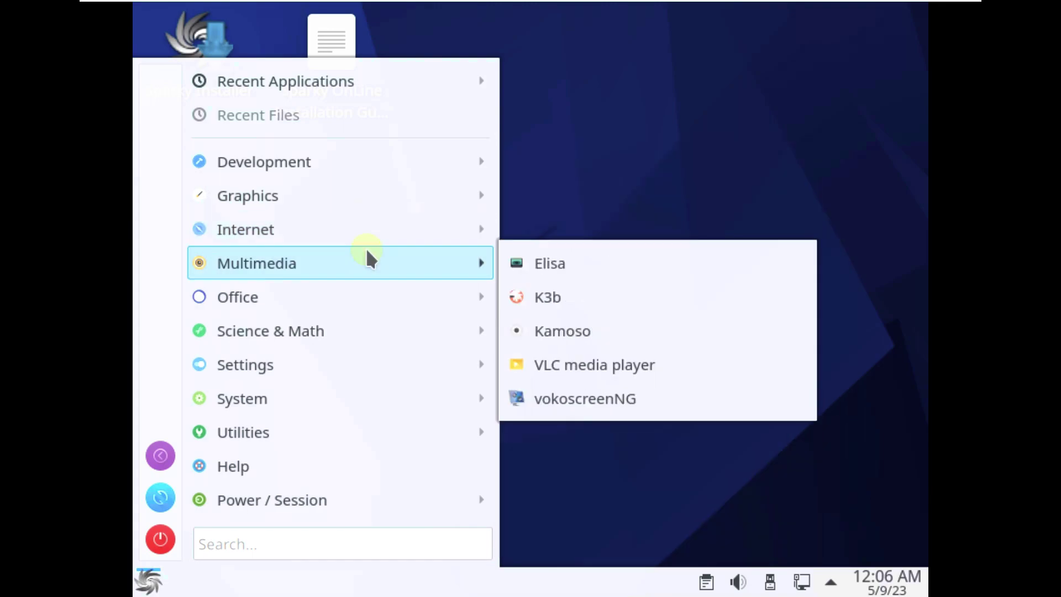
mouse_move(407, 304)
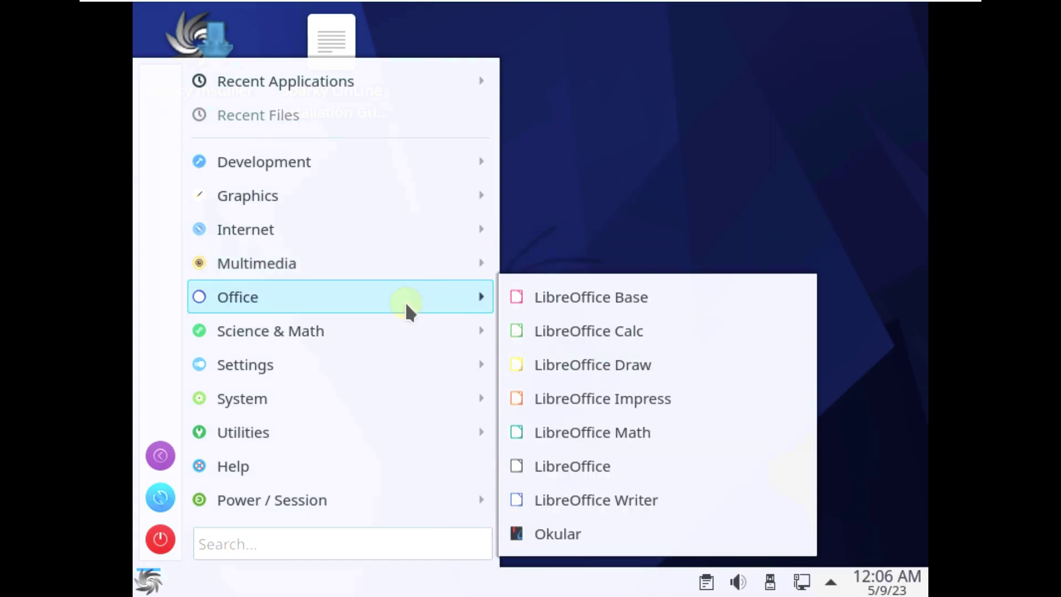
mouse_move(352, 333)
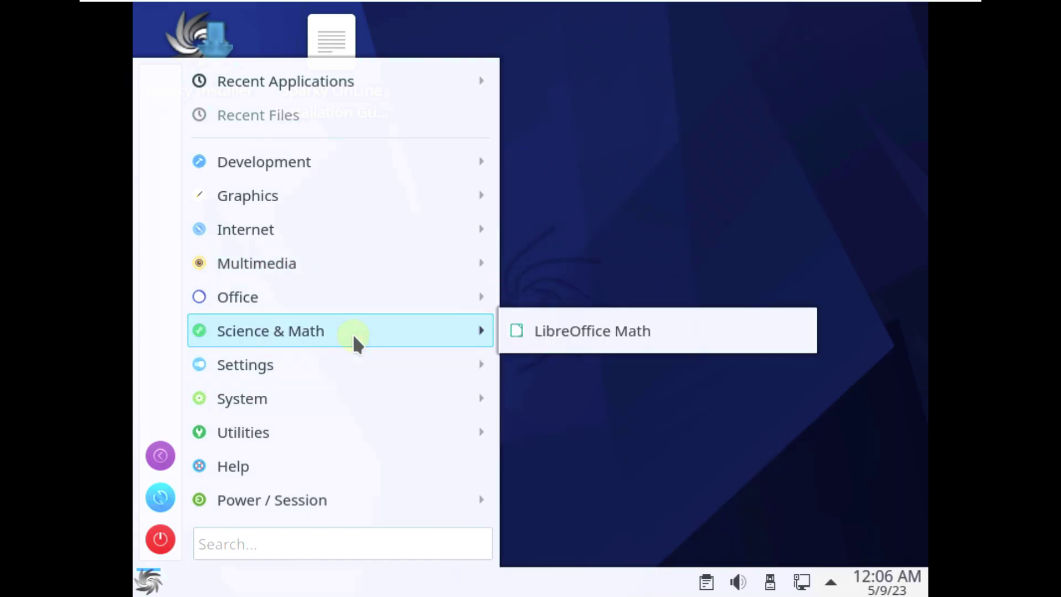
mouse_move(353, 355)
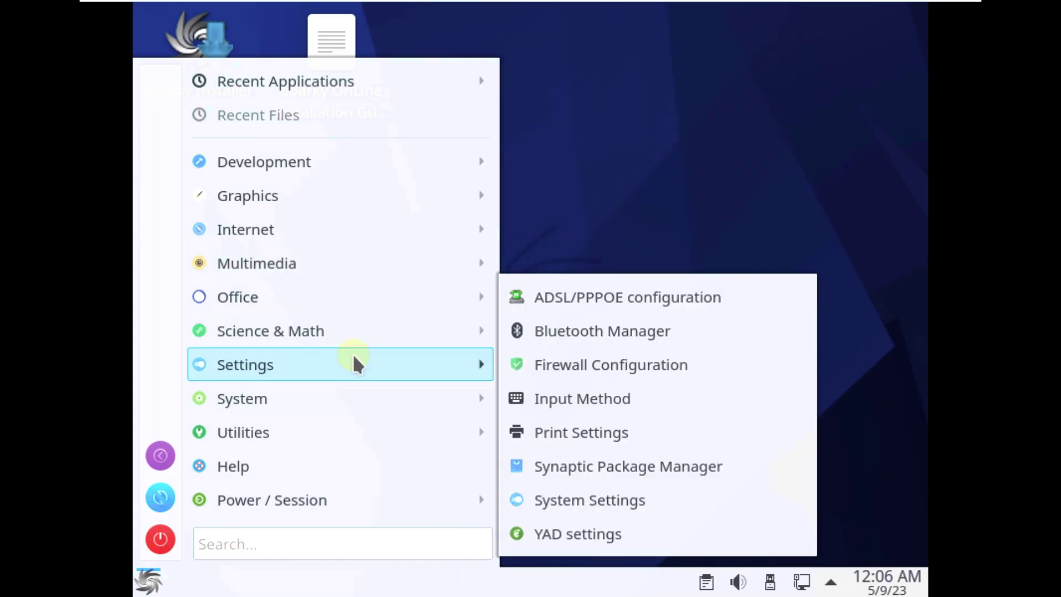
mouse_move(357, 400)
scroll(556, 423, "down", 2)
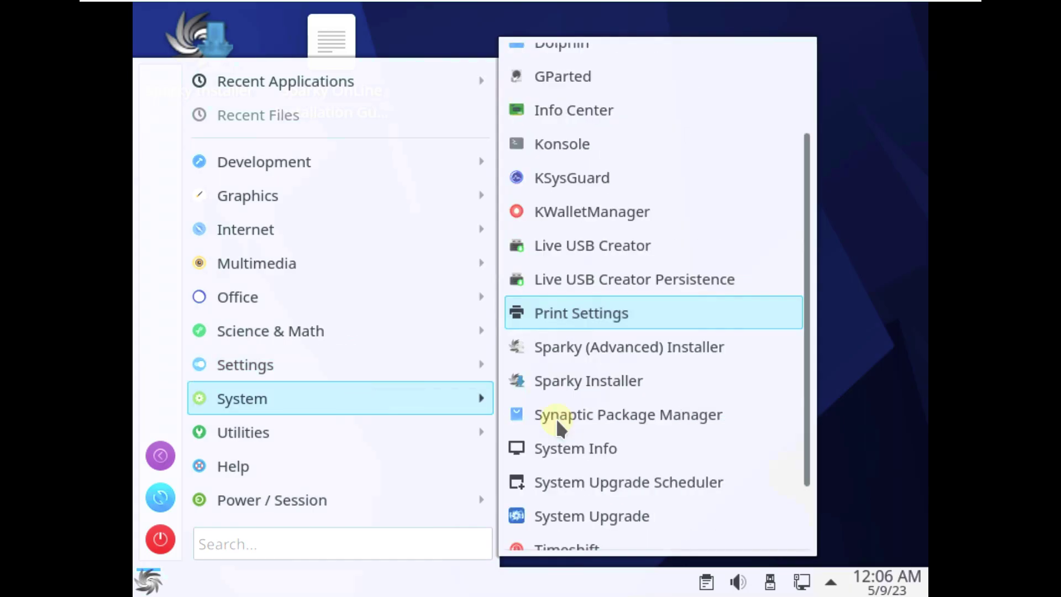
scroll(556, 418, "down", 2)
mouse_move(330, 439)
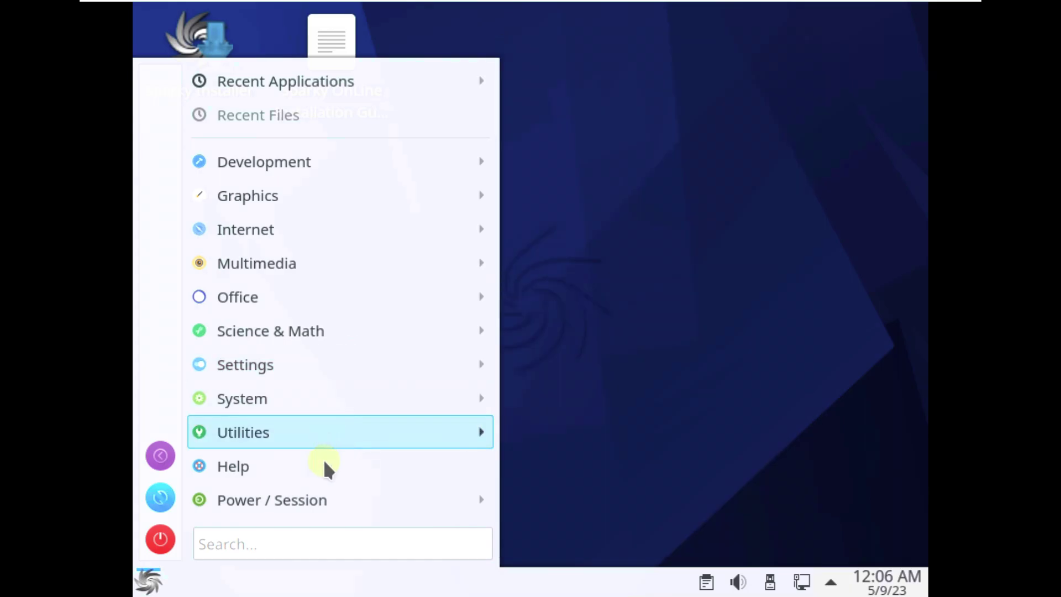
mouse_move(325, 488)
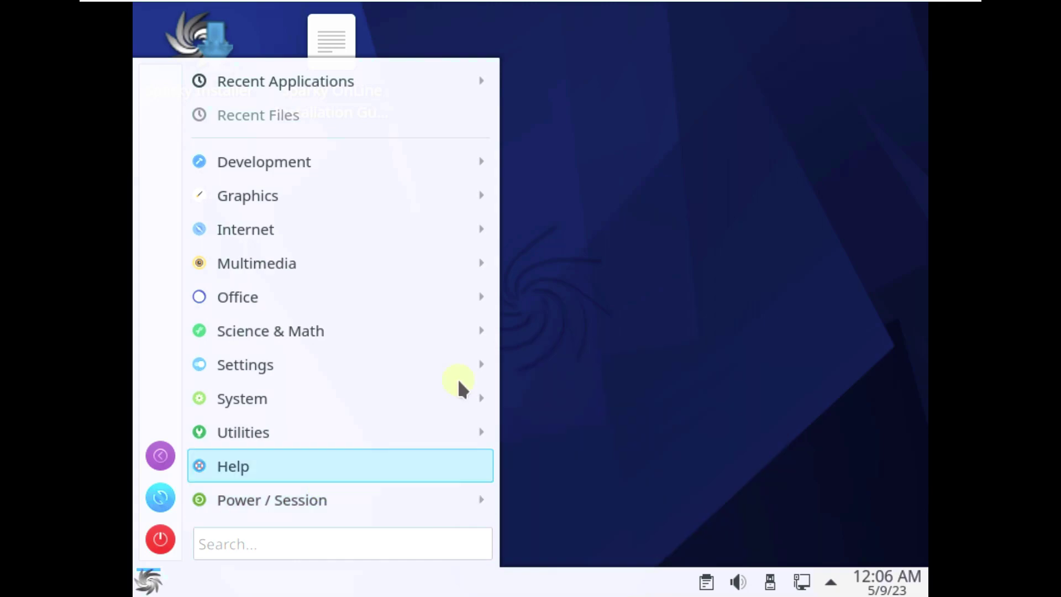
Step: Launch the Gwenview image viewer and the Okular document viewer from the Graphics applications
mouse_move(449, 176)
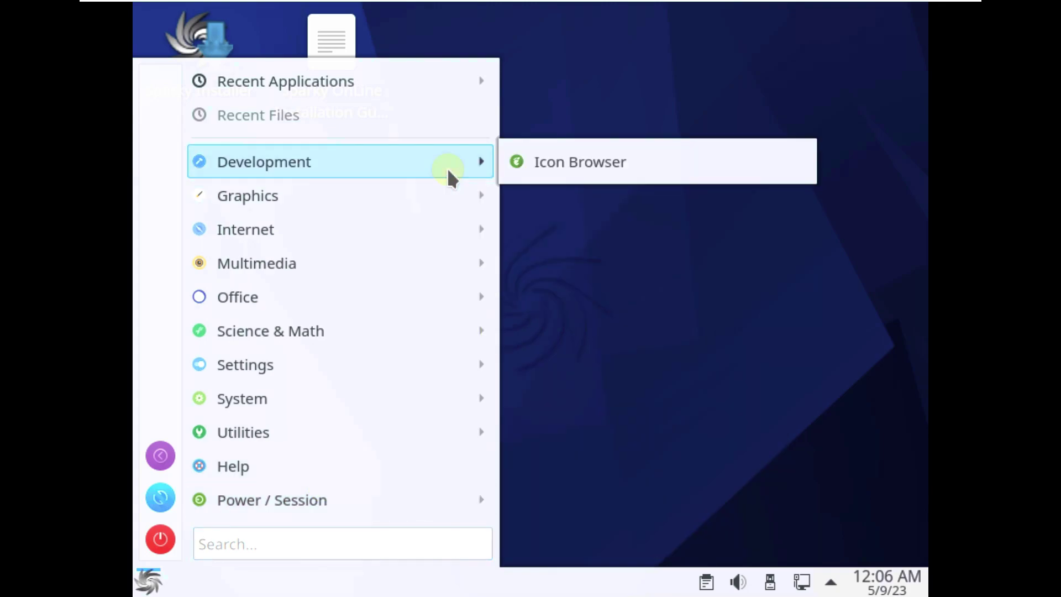
left_click(518, 193)
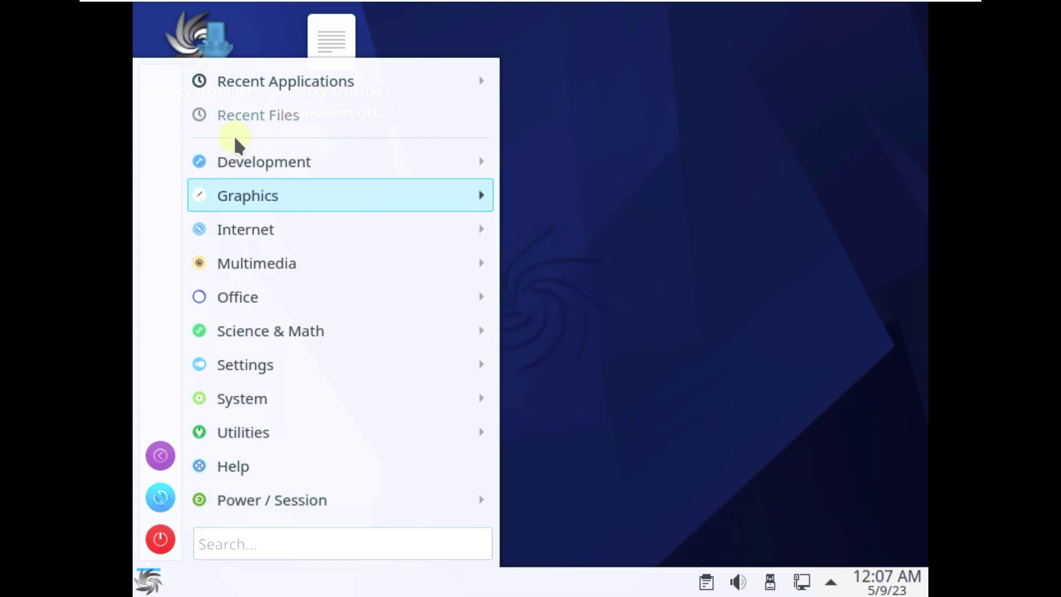
left_click(148, 580)
mouse_move(292, 189)
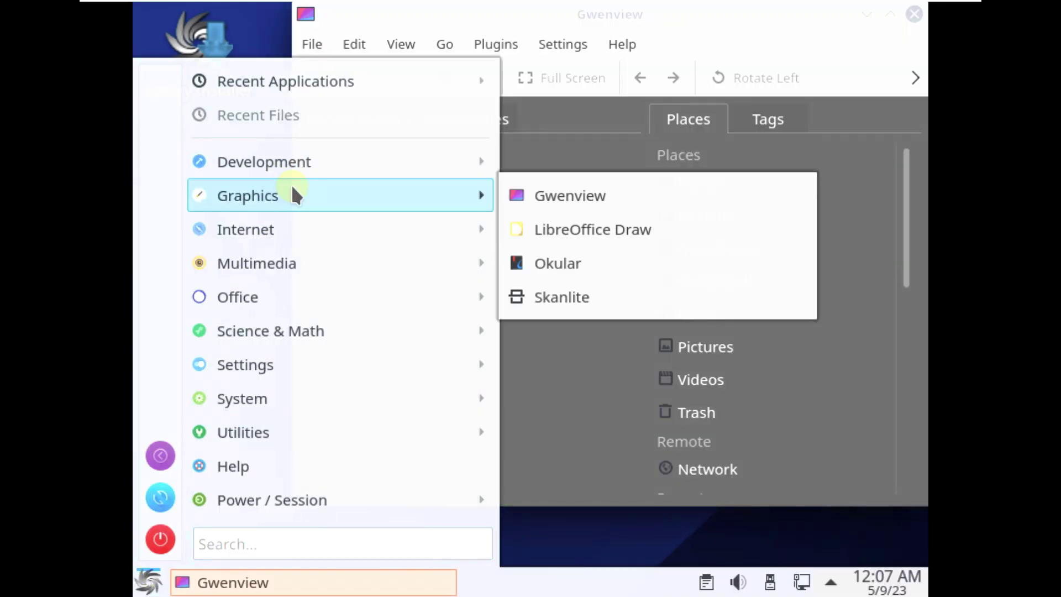
left_click(599, 253)
Step: Launch the Thunderbird mail client and the LibreOffice Calc spreadsheet program
left_click(147, 580)
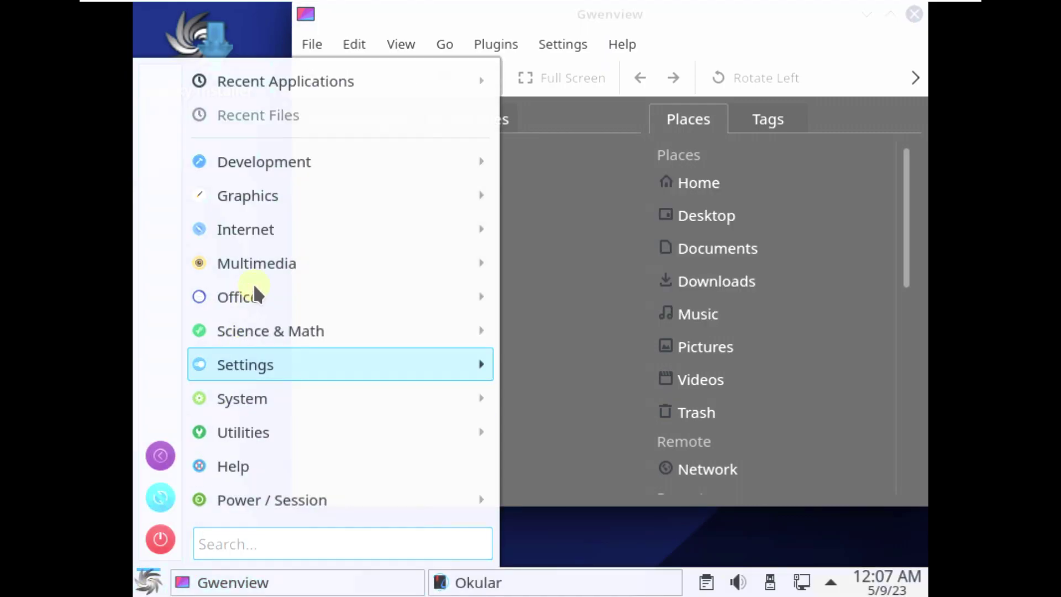
mouse_move(274, 237)
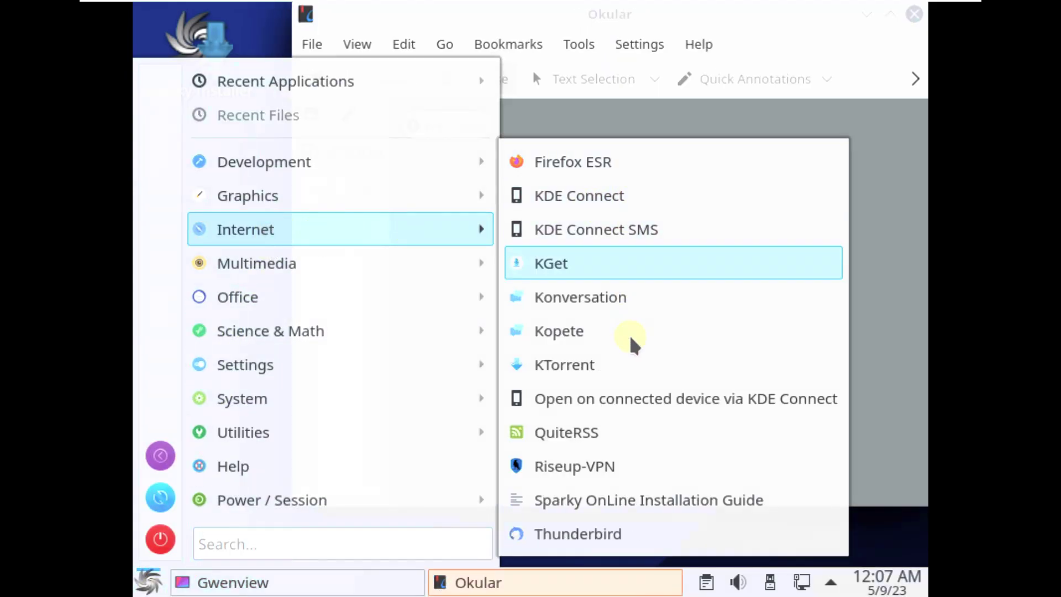
left_click(609, 535)
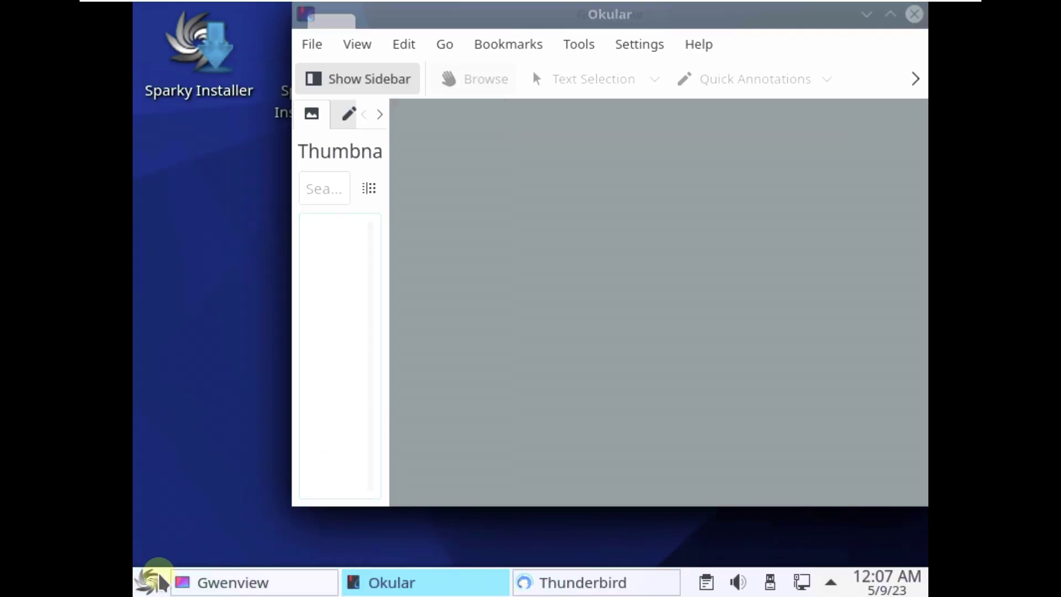
left_click(154, 580)
mouse_move(259, 304)
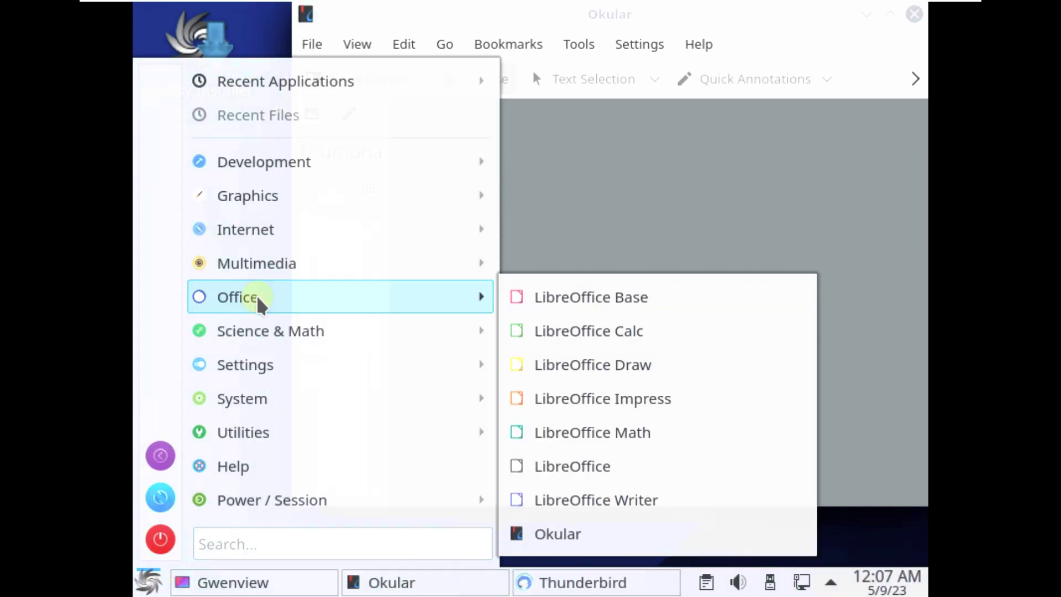
left_click(613, 335)
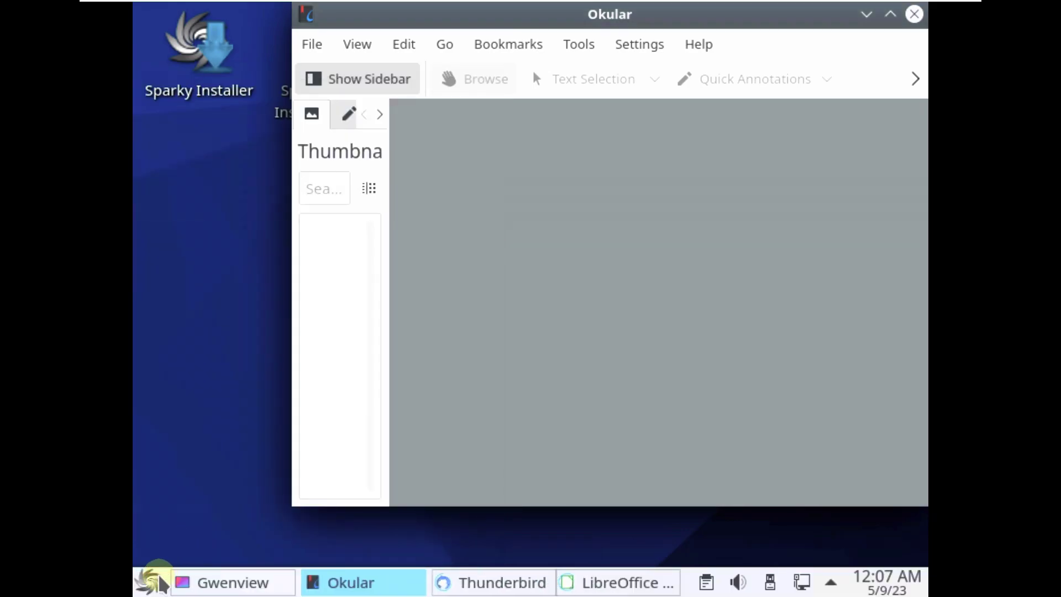
Step: Launch the VLC media player and the Elisa music player from the Multimedia applications
left_click(158, 581)
mouse_move(274, 264)
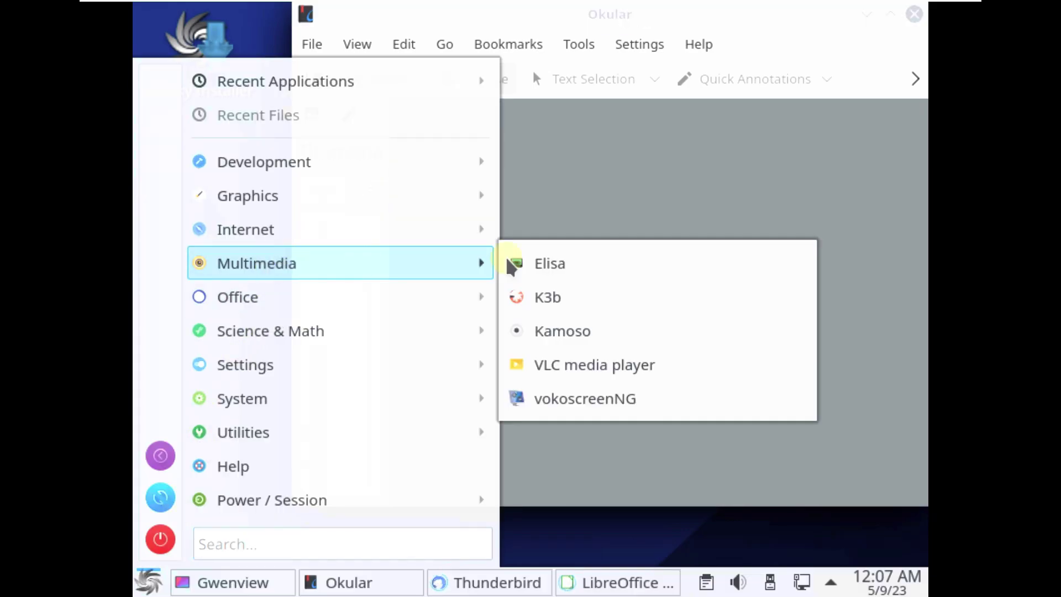
left_click(606, 369)
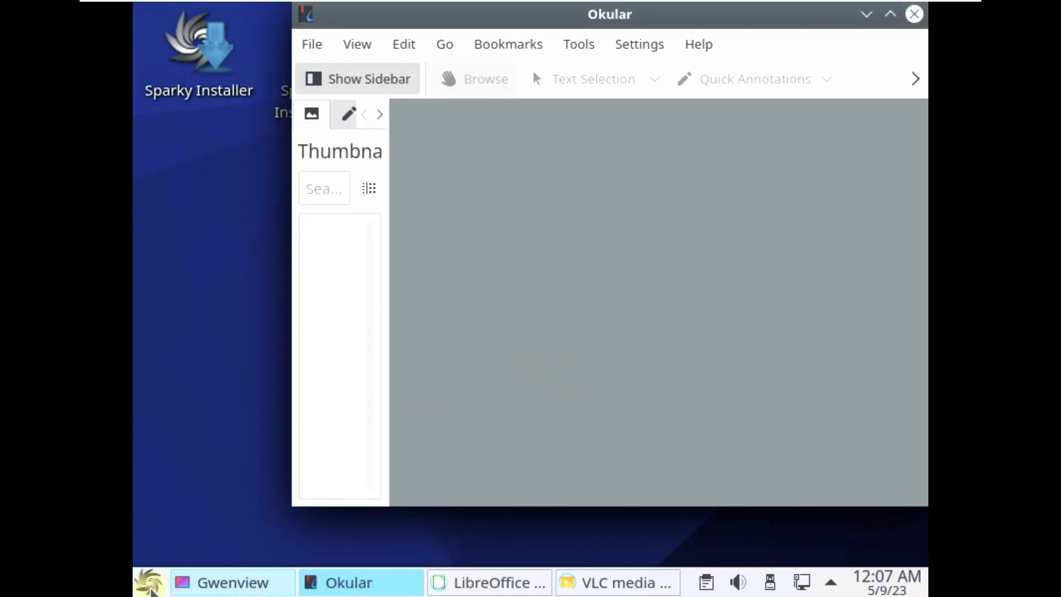
left_click(150, 585)
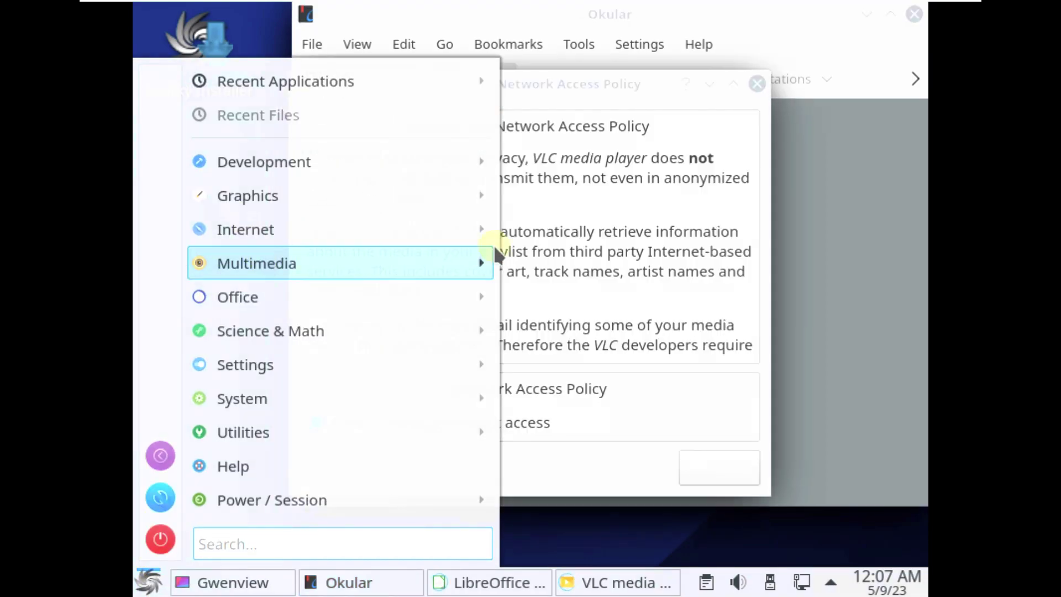
left_click(234, 469)
Step: Look through the Utilities and System applications, and close the application list without launching any of them
left_click(150, 585)
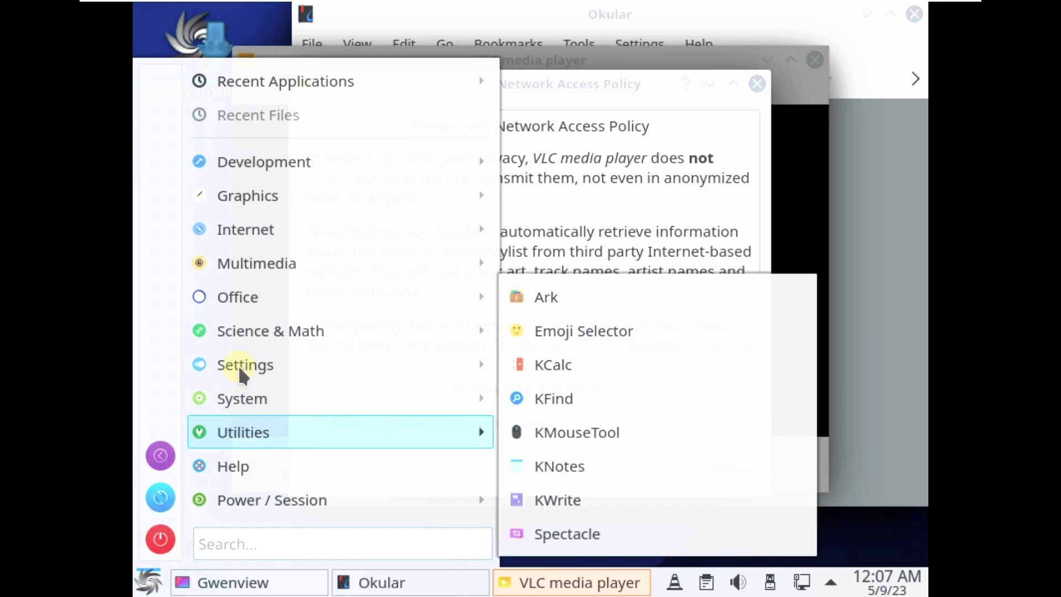
mouse_move(264, 392)
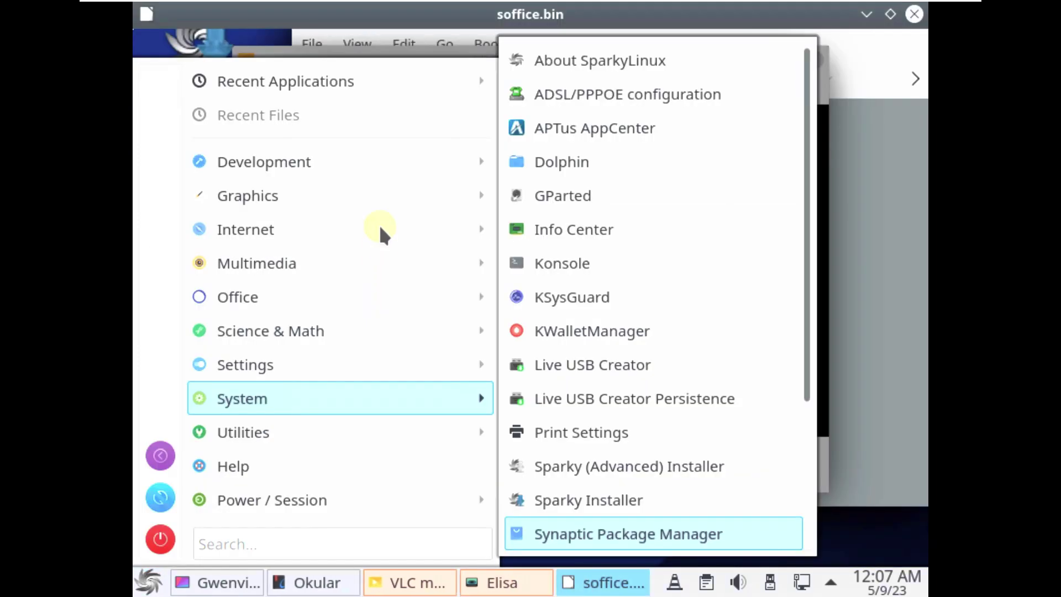
left_click(863, 70)
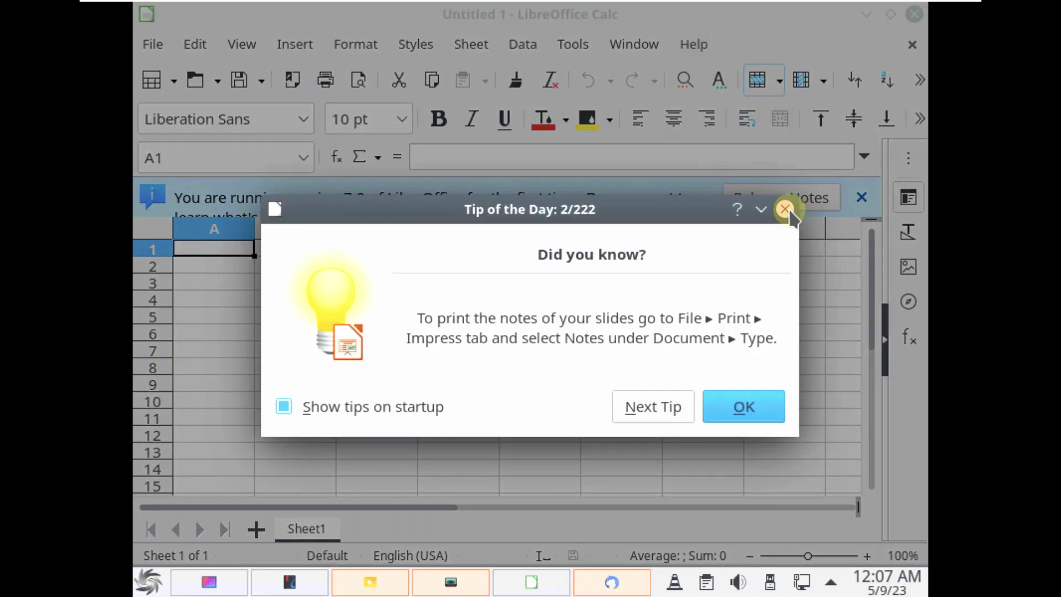
Step: Dismiss the Tip of the Day in LibreOffice Calc and view the LibreOffice version information before closing the program
left_click(785, 209)
left_click(697, 44)
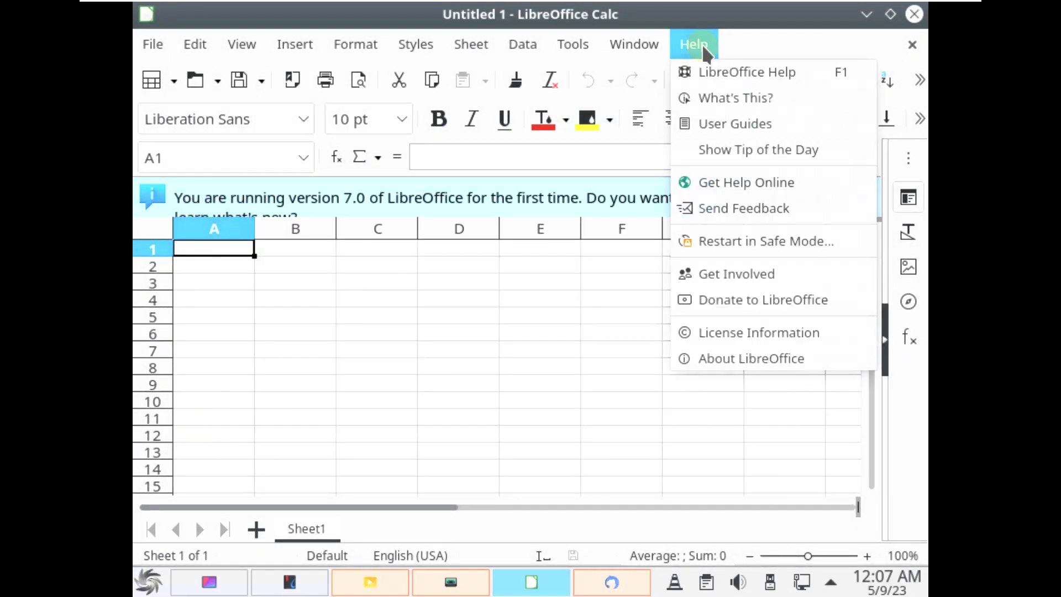
left_click(741, 358)
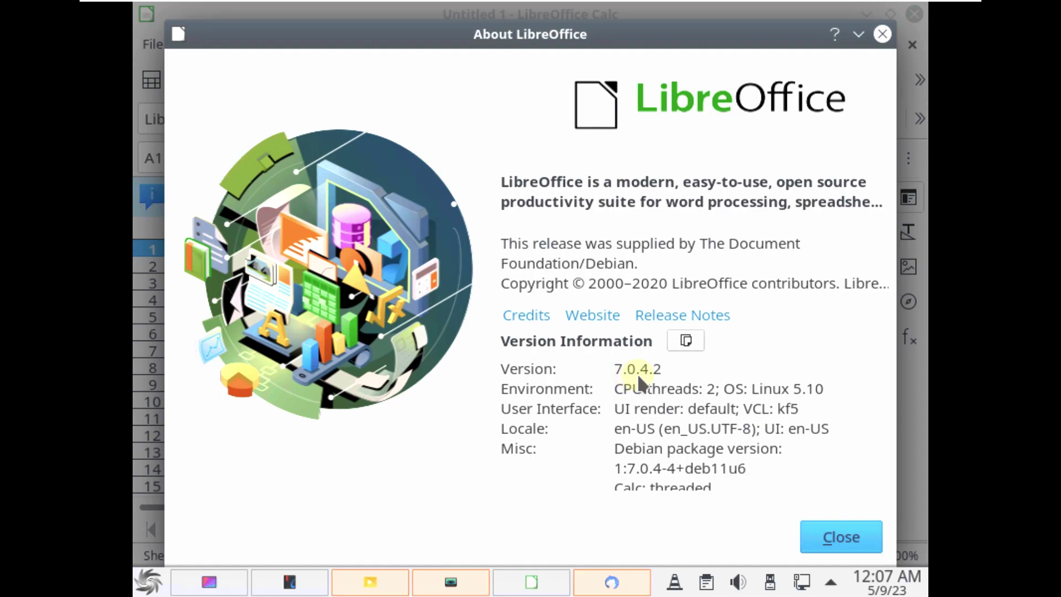
left_click(828, 531)
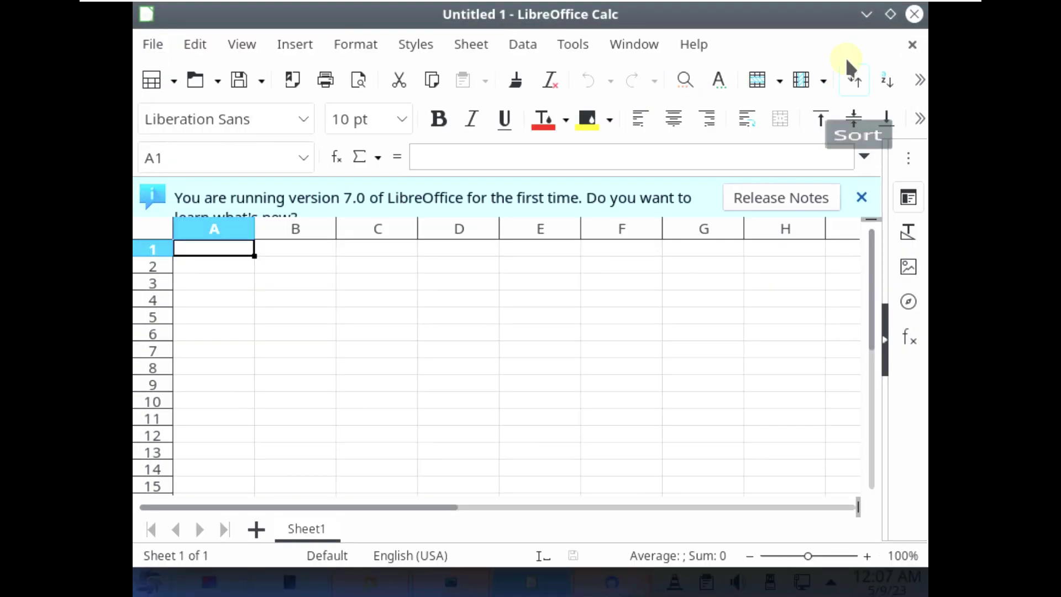
left_click(914, 15)
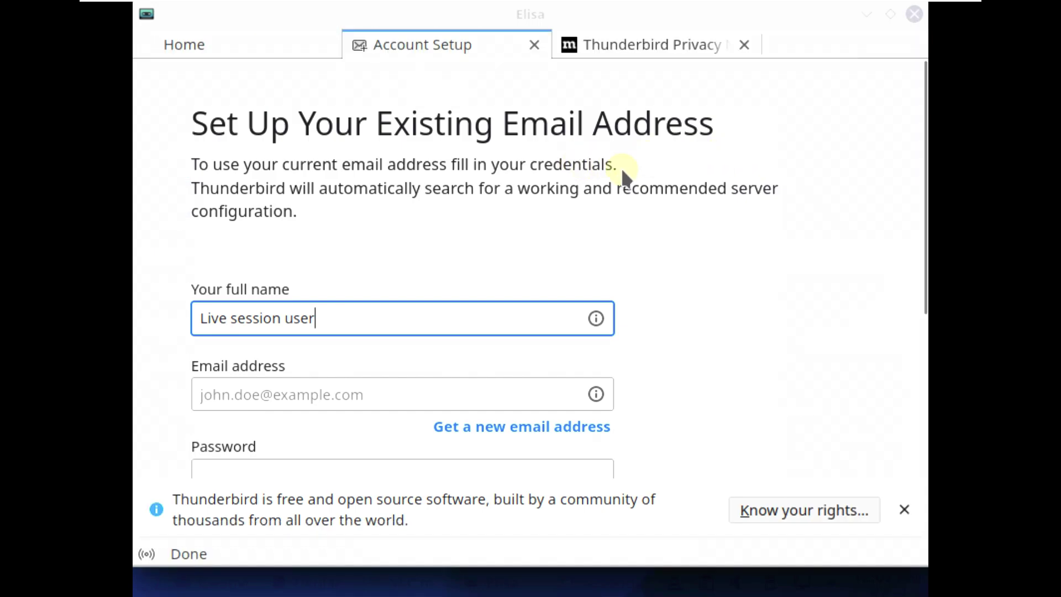
Step: Close Thunderbird's Account Setup and Privacy Notice tabs and view its version information before closing the program
left_click(535, 45)
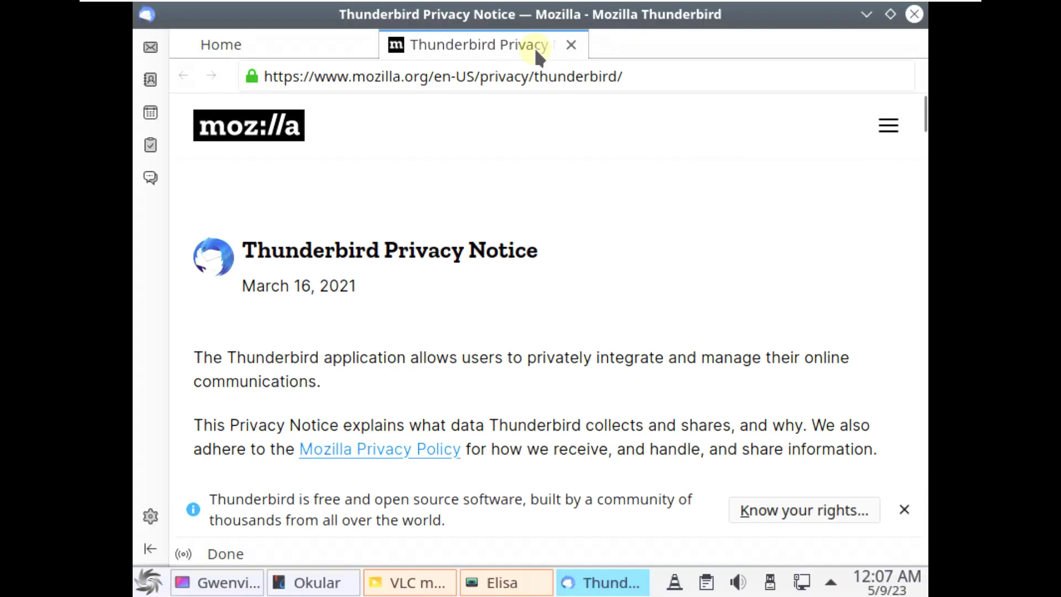
left_click(565, 47)
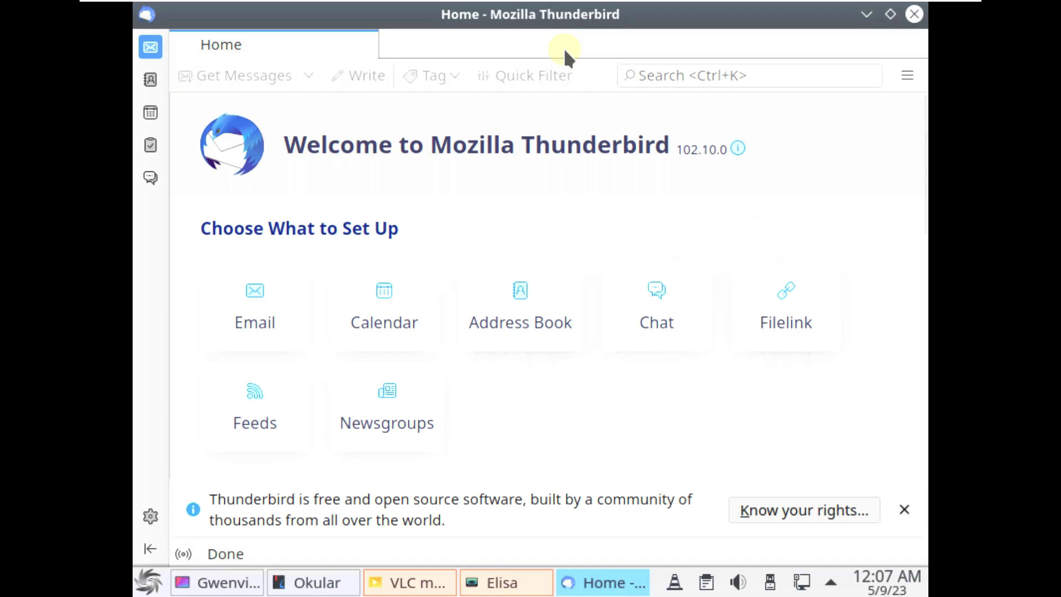
left_click(736, 147)
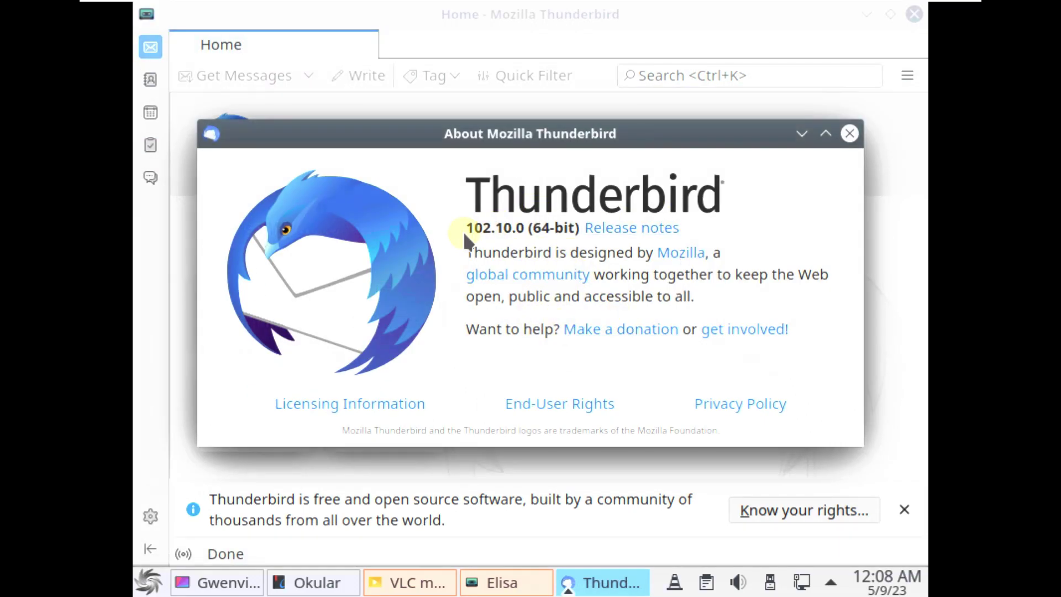
left_click_drag(465, 227, 569, 228)
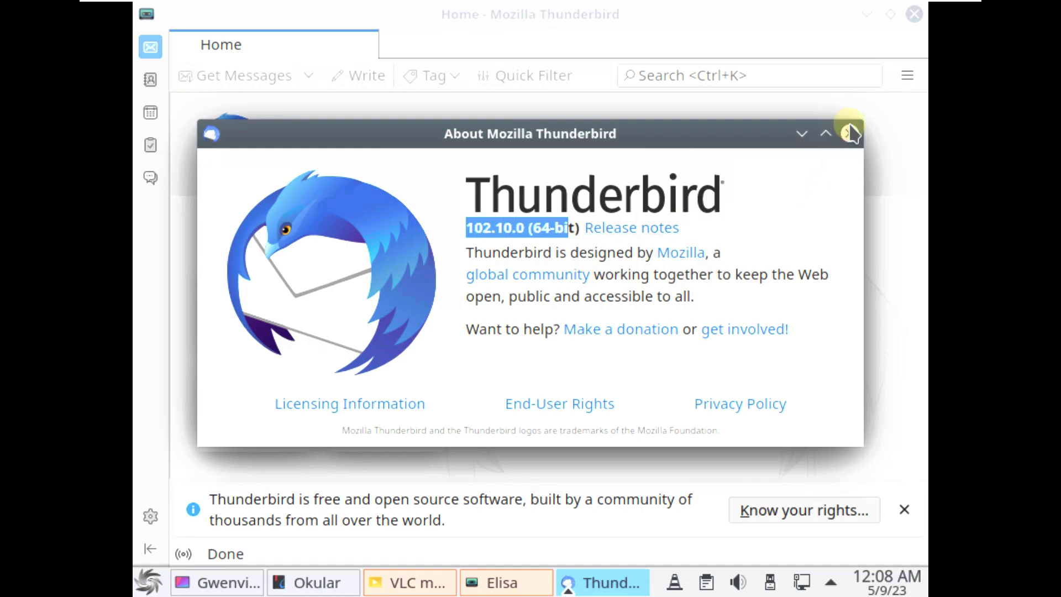
left_click(851, 134)
left_click(913, 14)
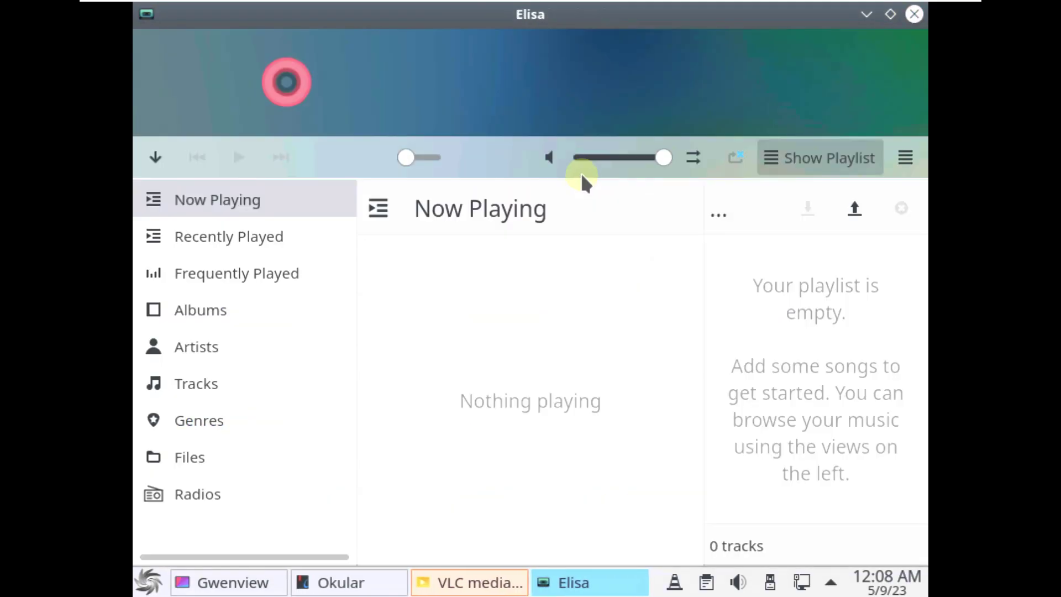
Step: View the version information of the Elisa music player and close the program
left_click(905, 157)
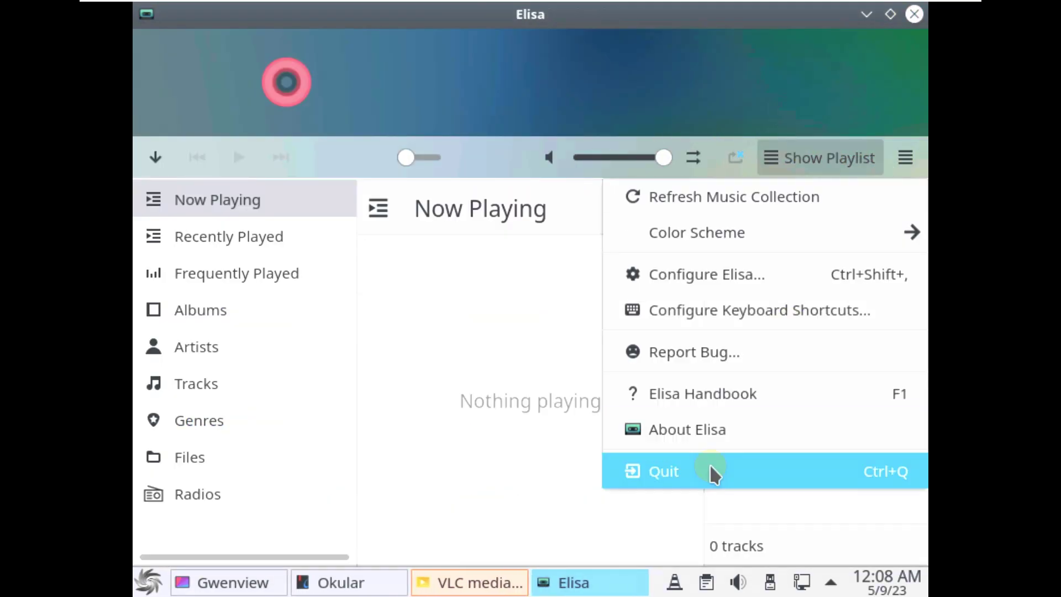
left_click(688, 434)
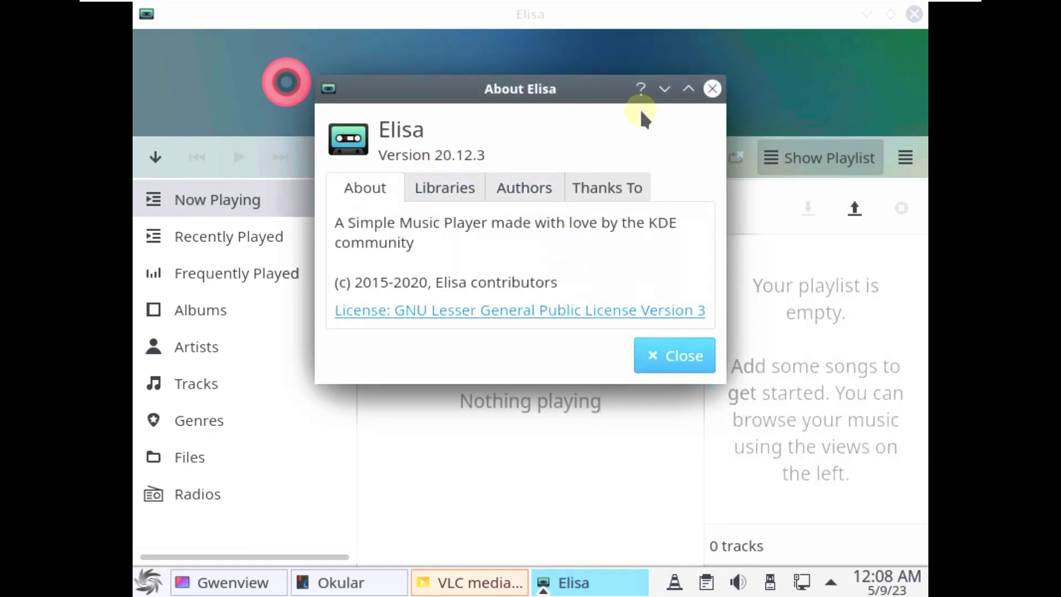
left_click(712, 88)
left_click(916, 14)
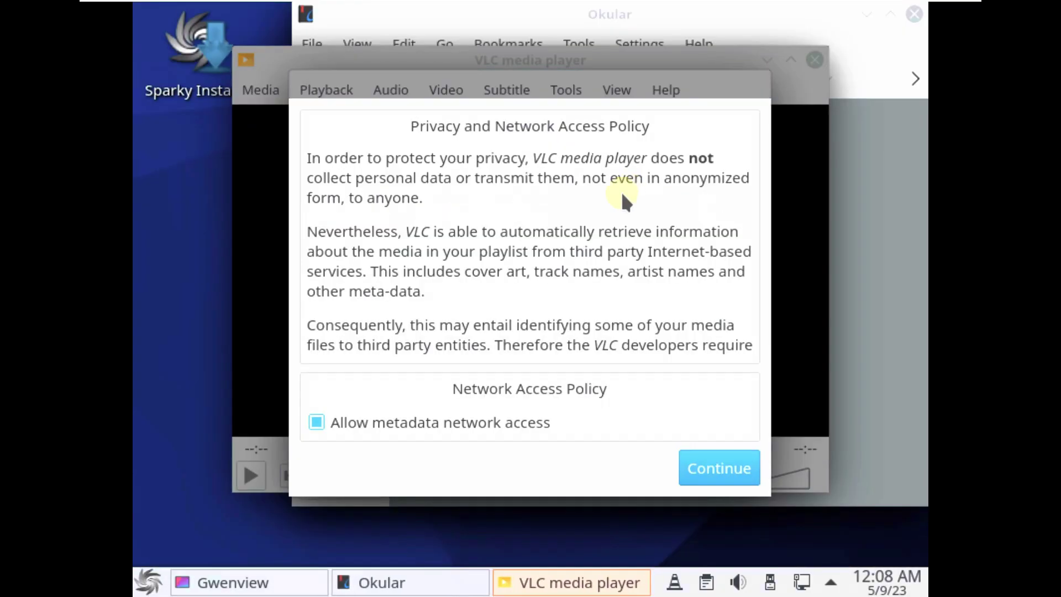
Step: Dismiss VLC's Privacy and Network Access Policy window and view the player's version information before closing the program
left_click(758, 84)
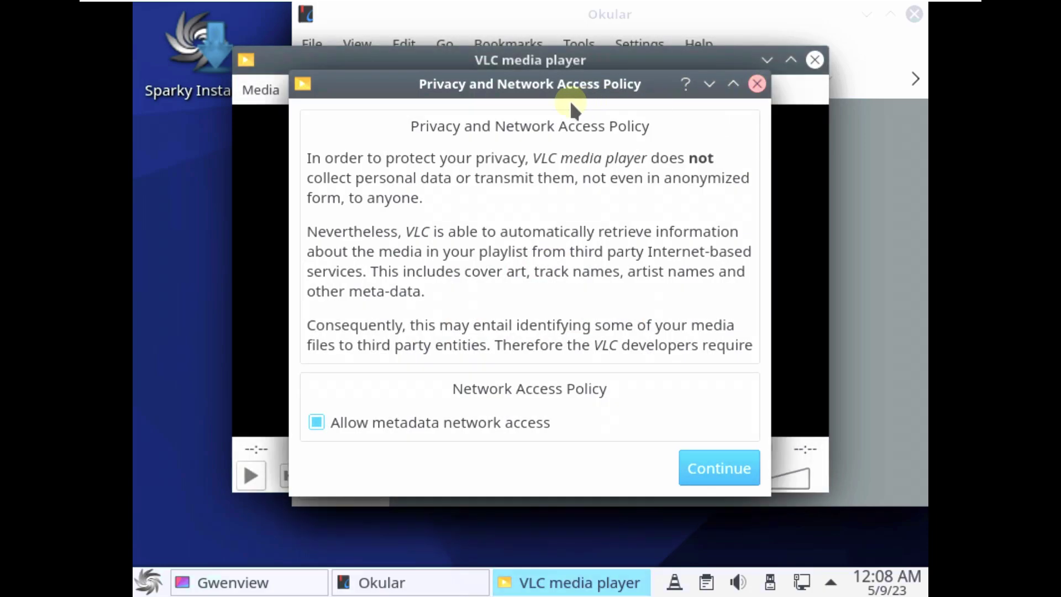
left_click(666, 90)
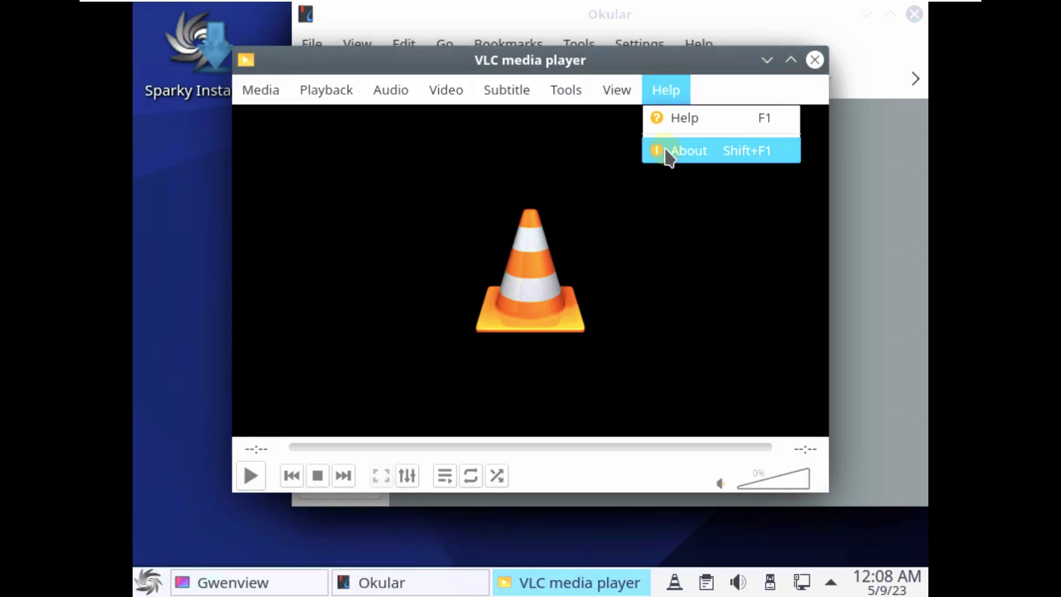
left_click(669, 157)
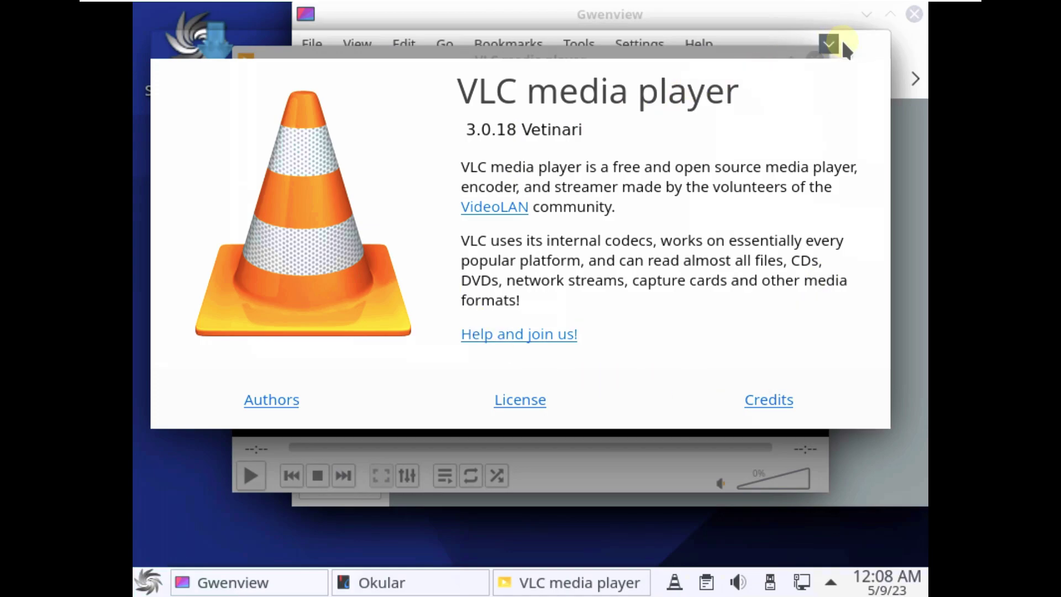
left_click_drag(831, 48, 871, 159)
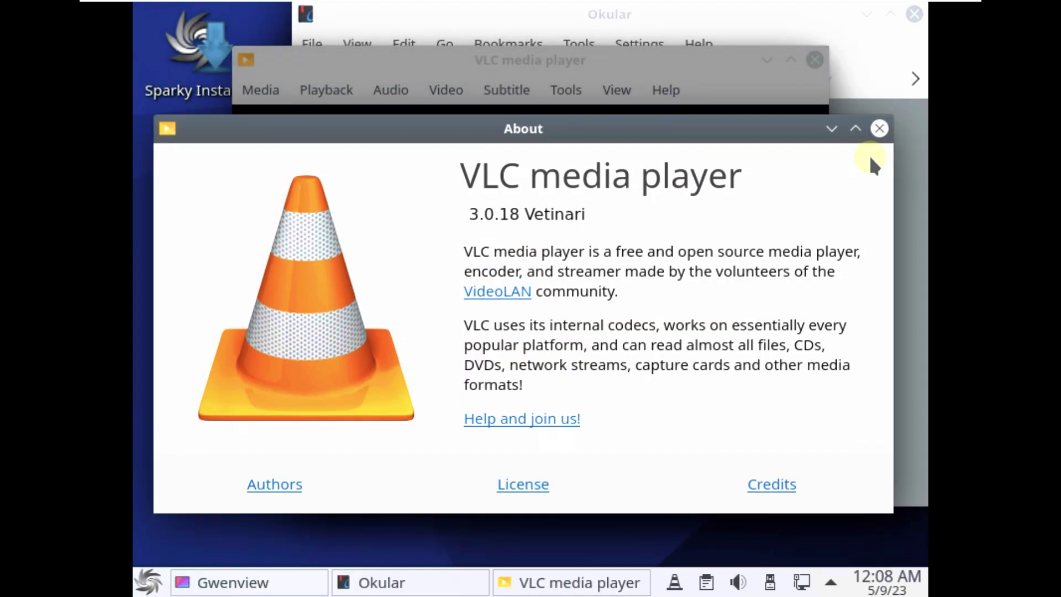
left_click(879, 129)
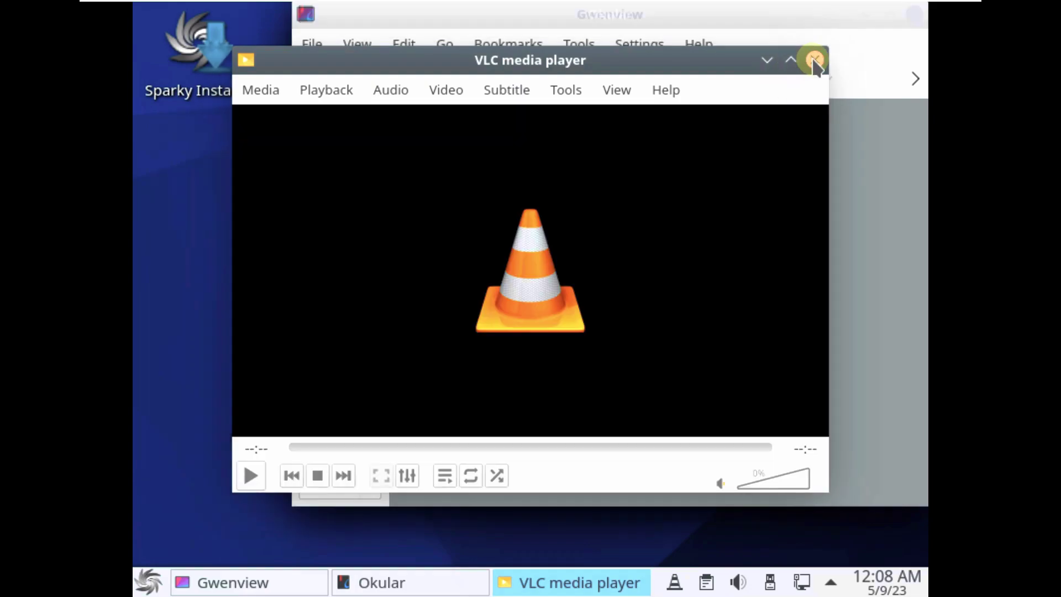
left_click(815, 60)
Step: View the version information of the Okular document viewer and close the program
left_click(696, 45)
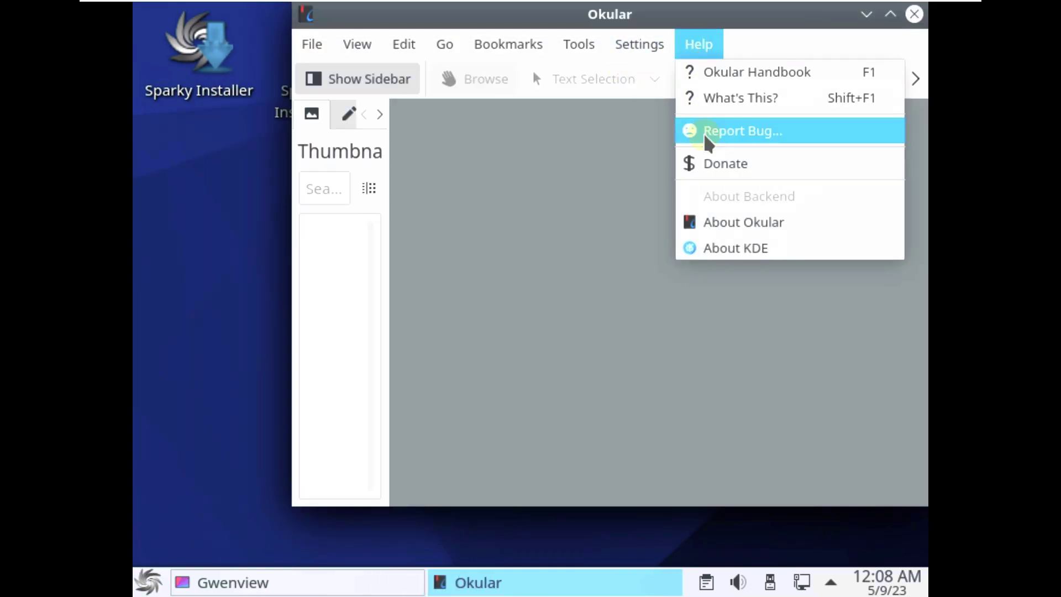
left_click(724, 222)
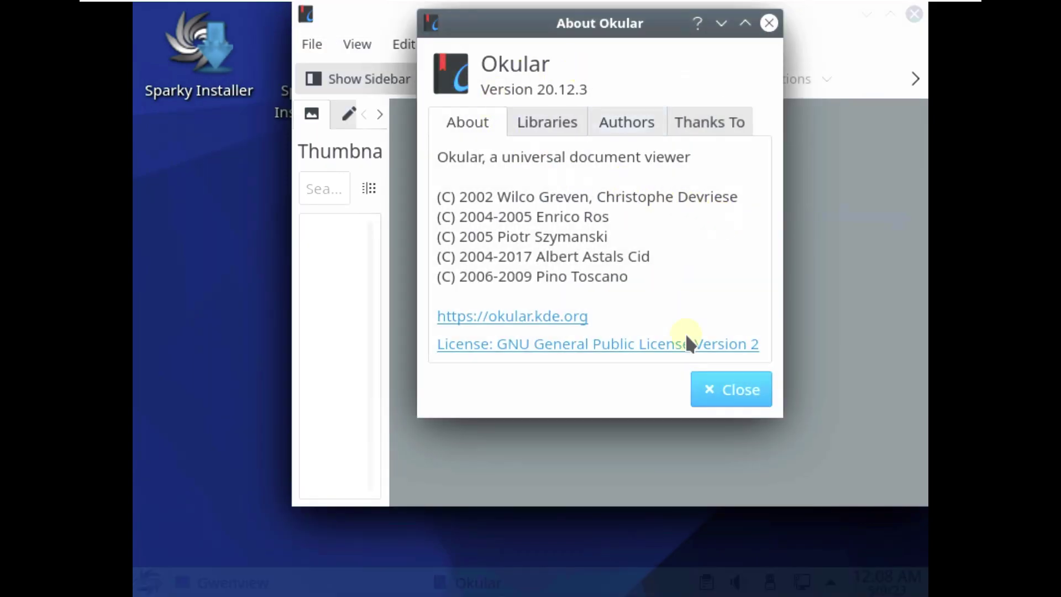
left_click(708, 389)
left_click(909, 14)
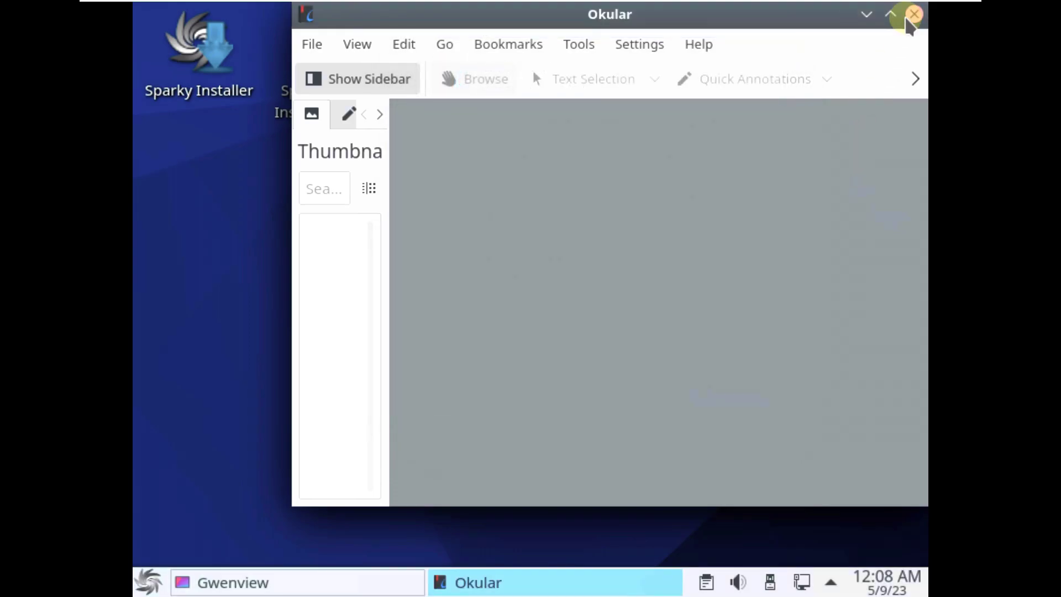
Step: View the version information of the Gwenview image viewer and close the program
left_click(621, 46)
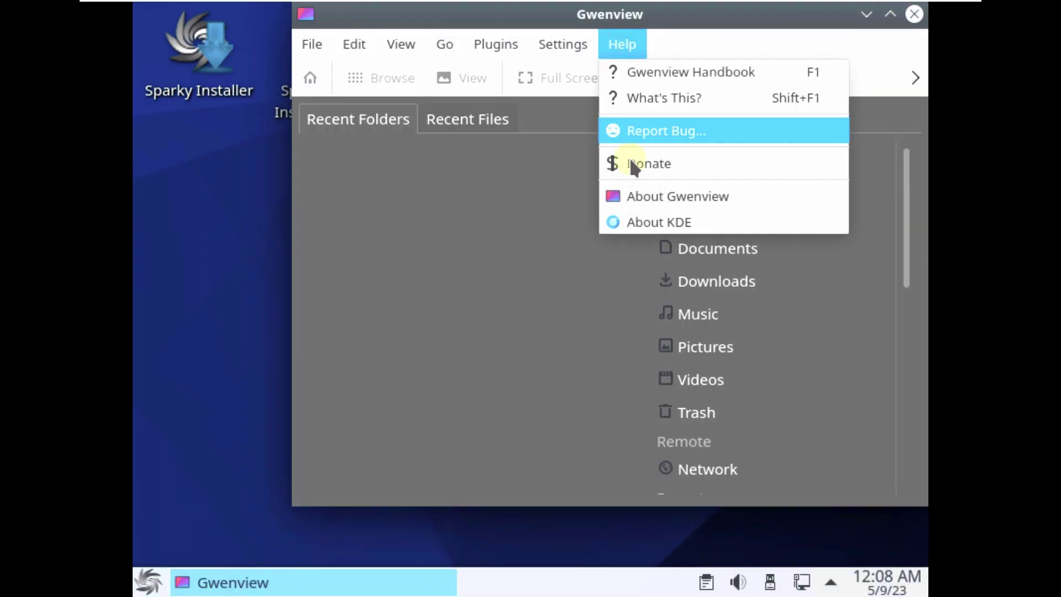
left_click(638, 195)
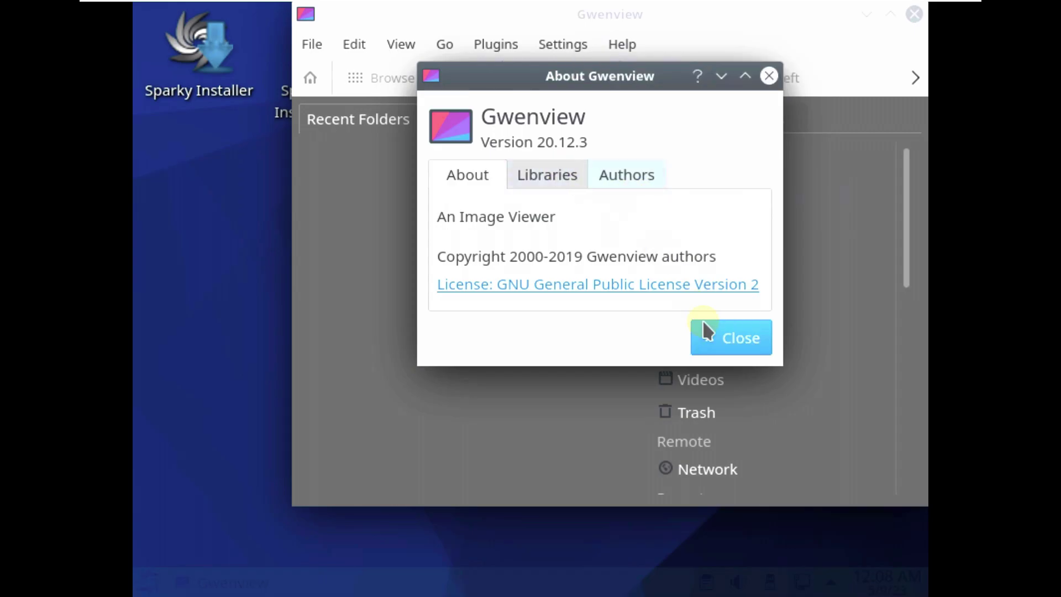
left_click(710, 337)
left_click(916, 14)
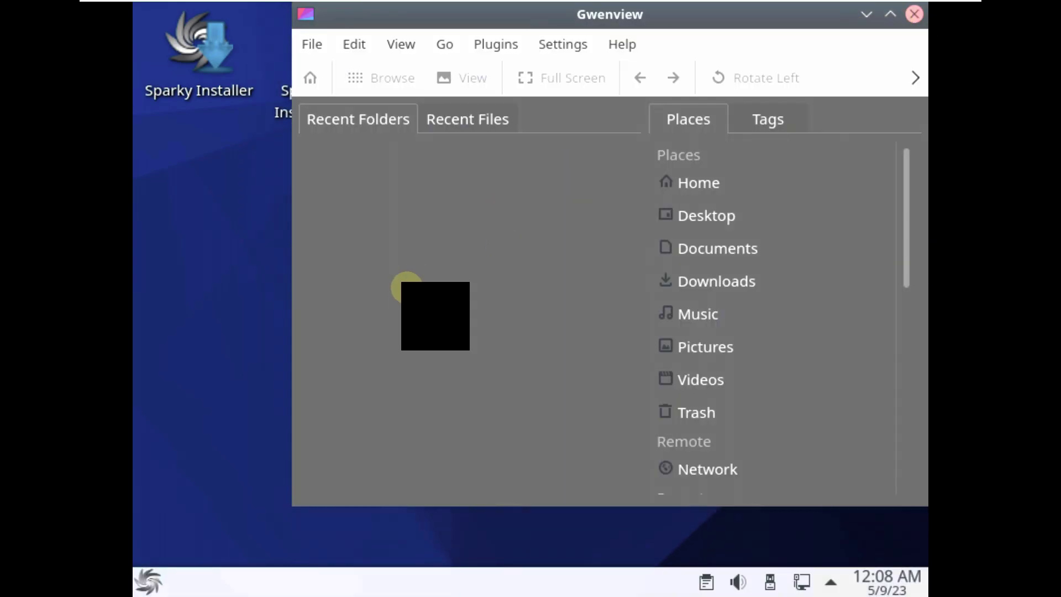
Step: Look through the Development, Utilities and System applications and launch Synaptic Package Manager from the System category
left_click(149, 582)
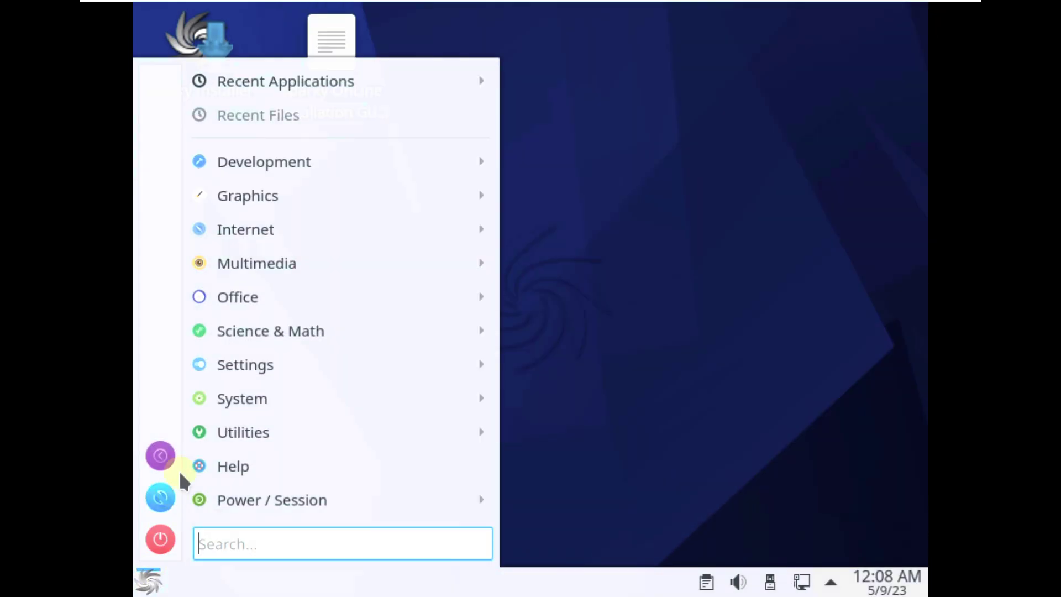
mouse_move(350, 171)
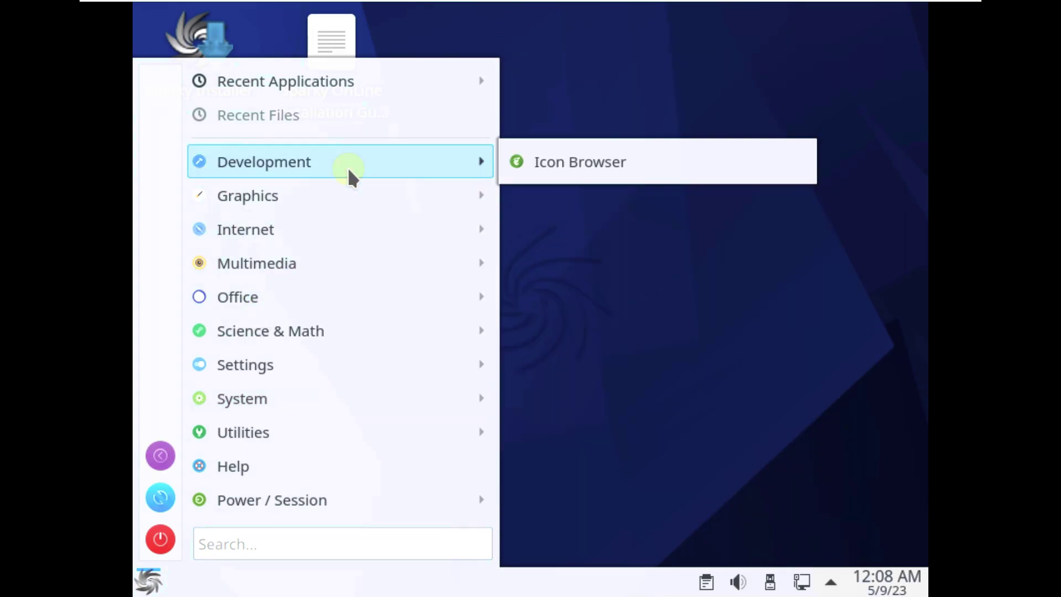
mouse_move(347, 432)
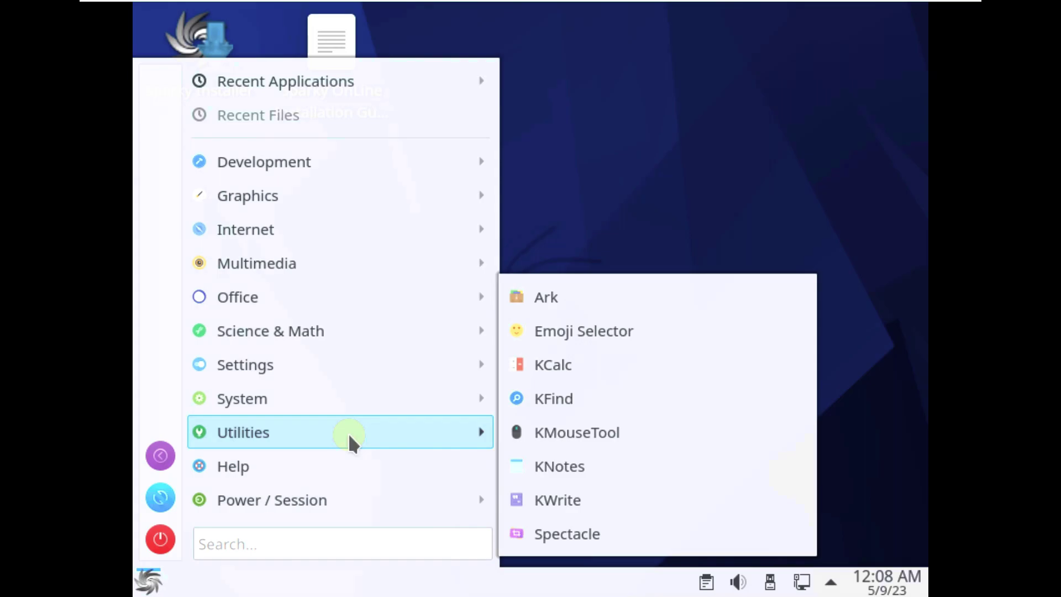
mouse_move(347, 400)
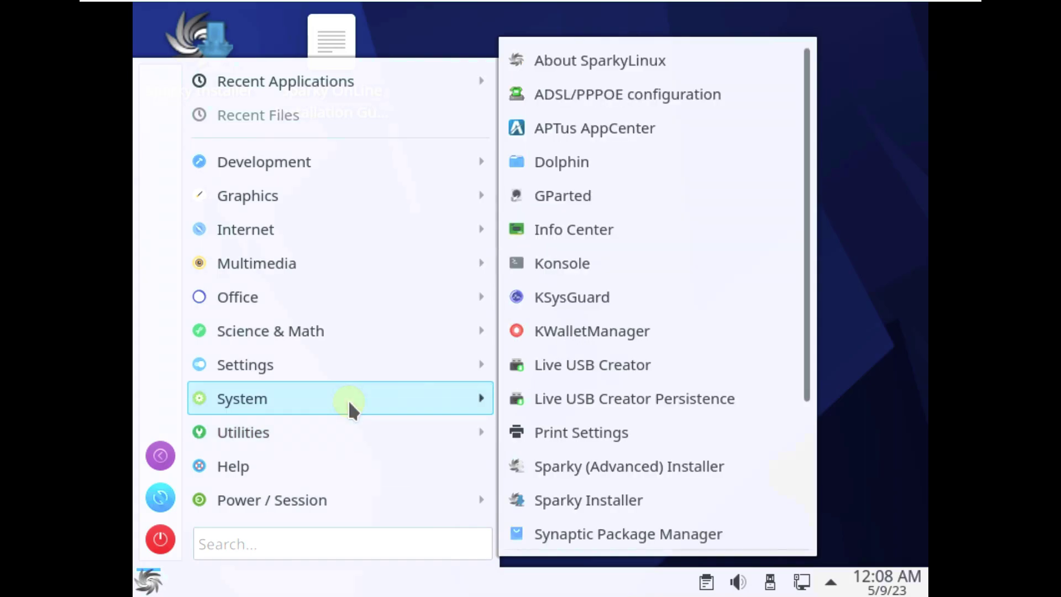
scroll(612, 255, "down", 3)
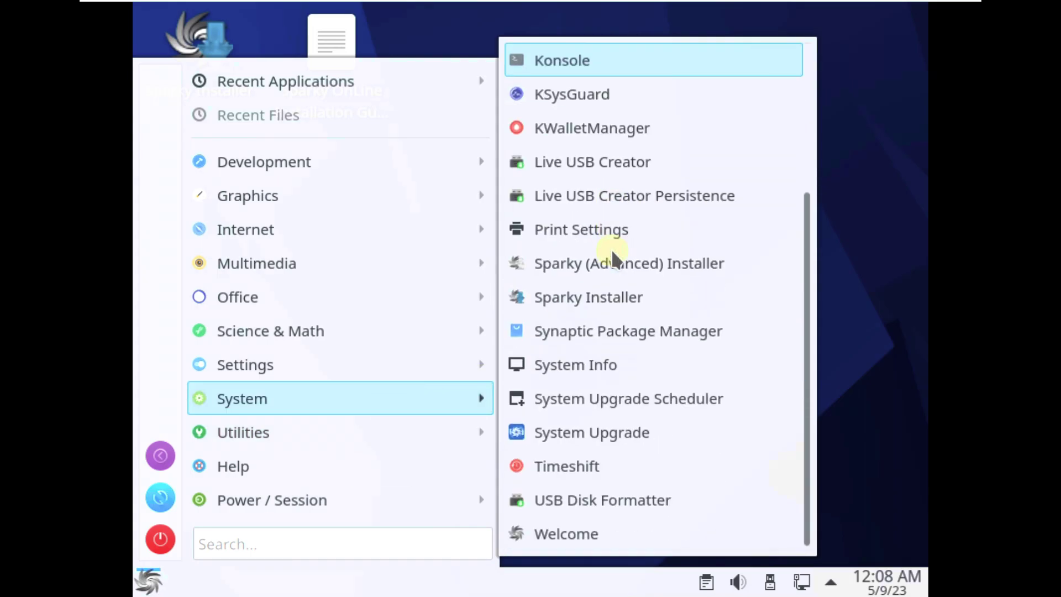
scroll(611, 249, "up", 2)
scroll(612, 332, "down", 2)
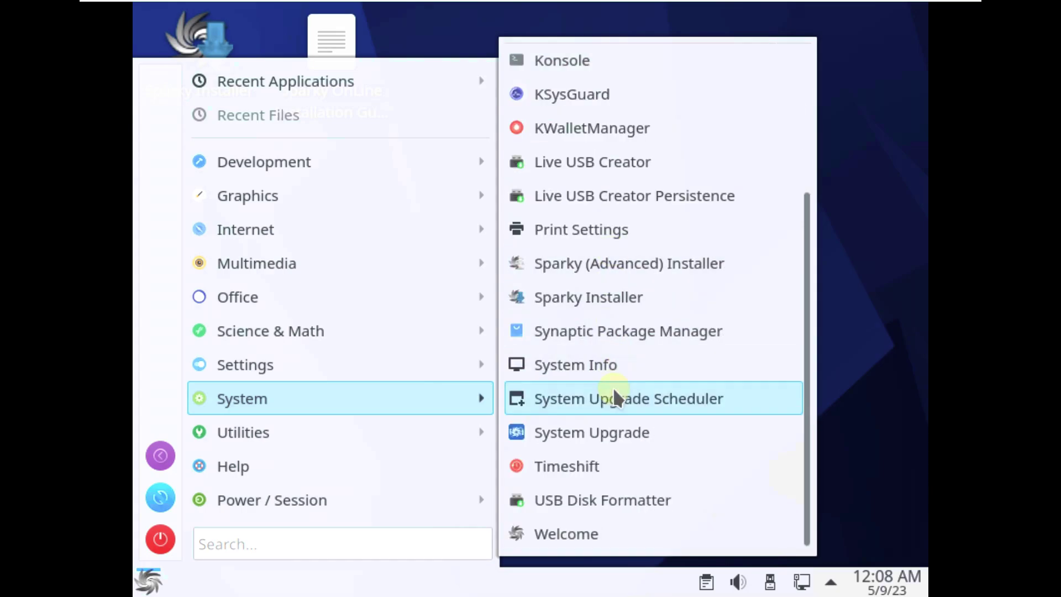
left_click(606, 332)
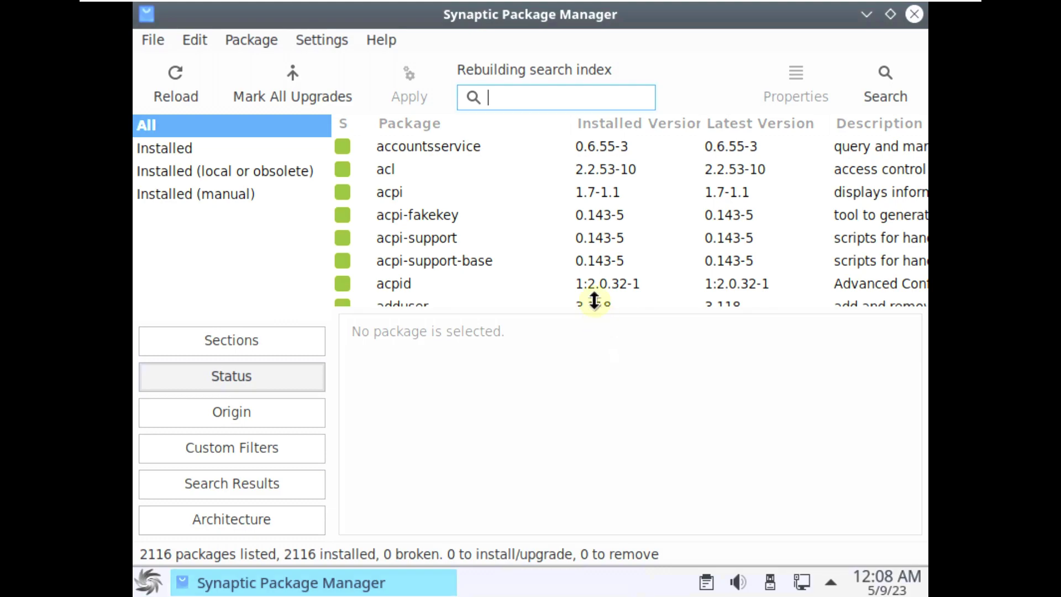
Step: Enlarge Synaptic's package list over the whole description pane and browse the listed packages
left_click_drag(616, 308, 638, 571)
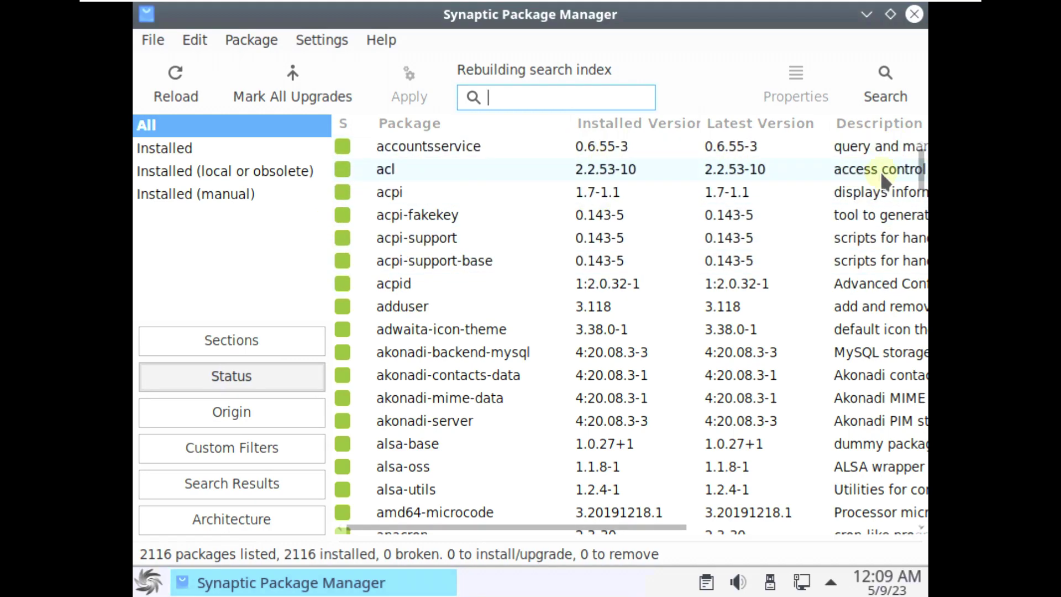
scroll(922, 188, "down", 7)
left_click_drag(922, 188, 888, 138)
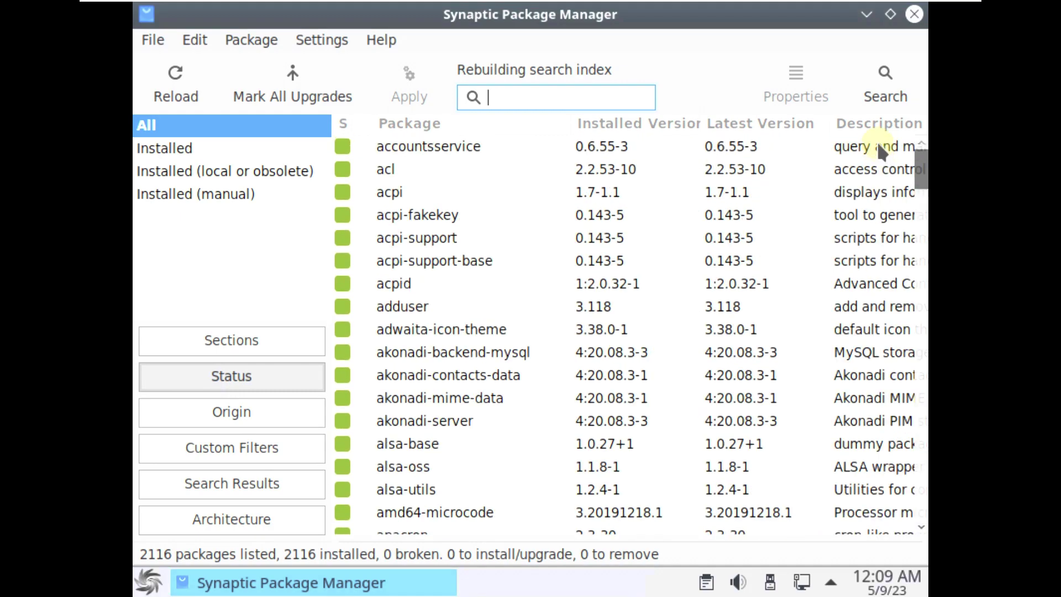
Step: View Synaptic's version information and close the package manager
left_click(379, 38)
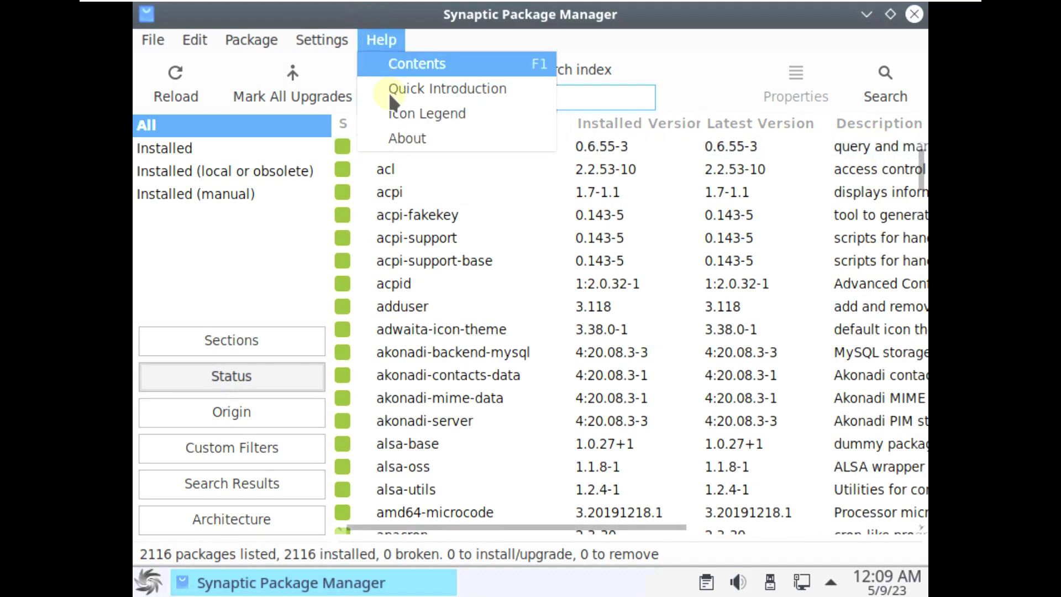
left_click(402, 138)
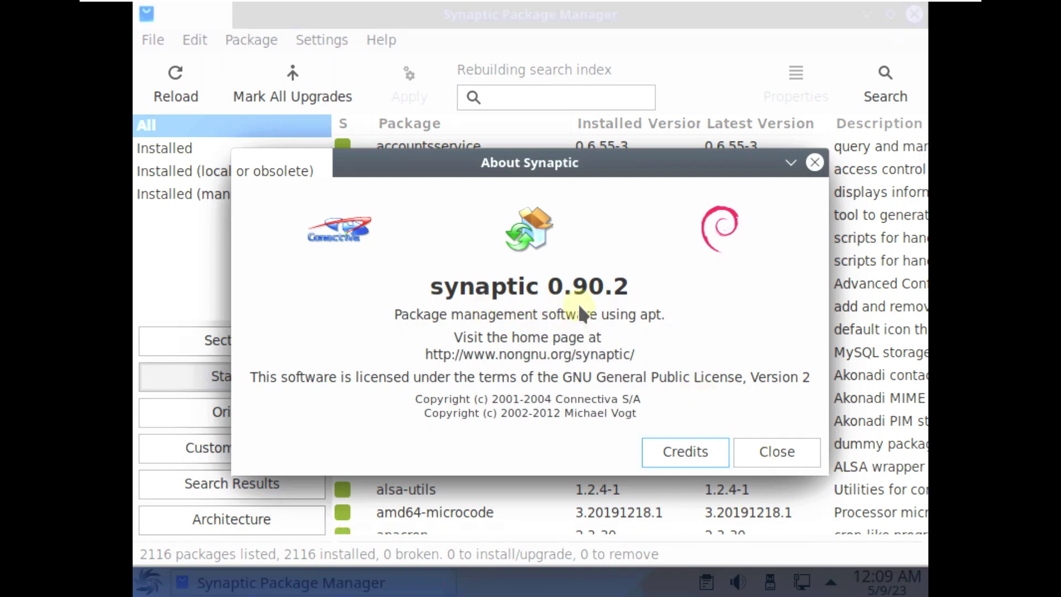
left_click(763, 440)
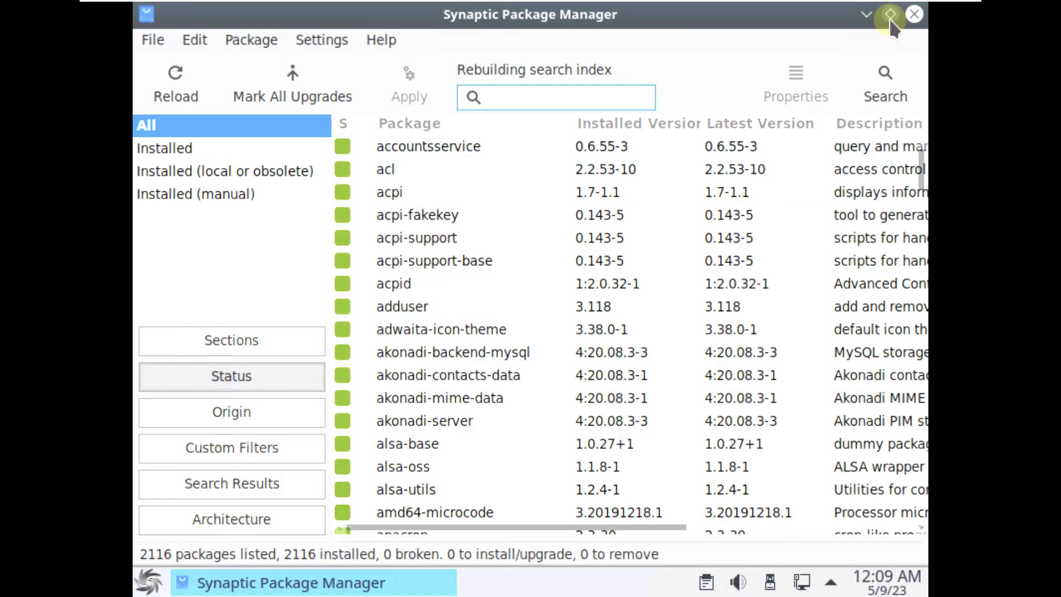
left_click(907, 18)
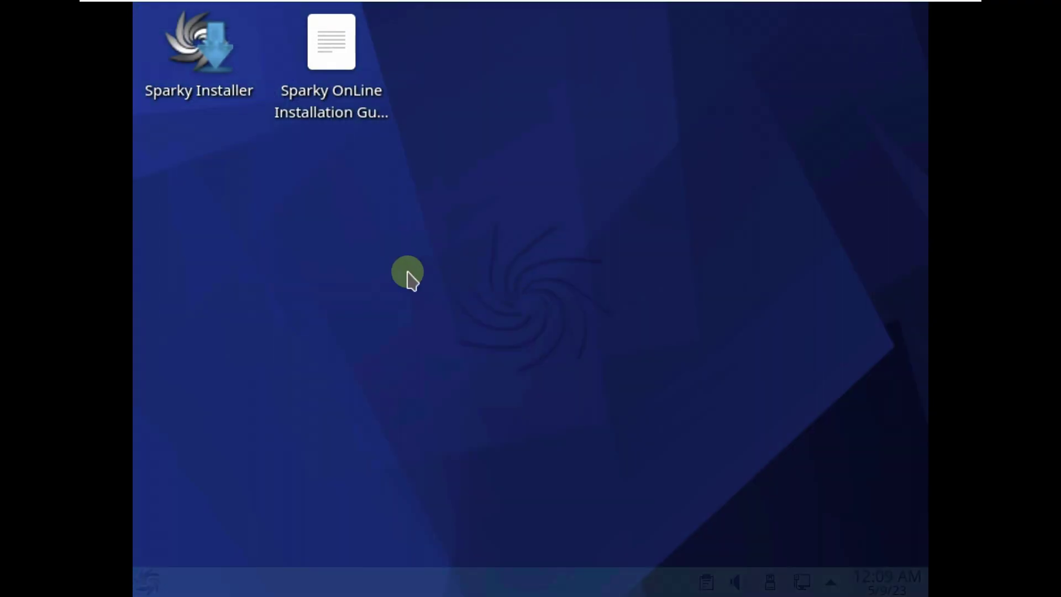
Step: Browse the System applications and launch the Dolphin file manager
left_click(232, 86)
left_click(179, 542)
left_click(151, 581)
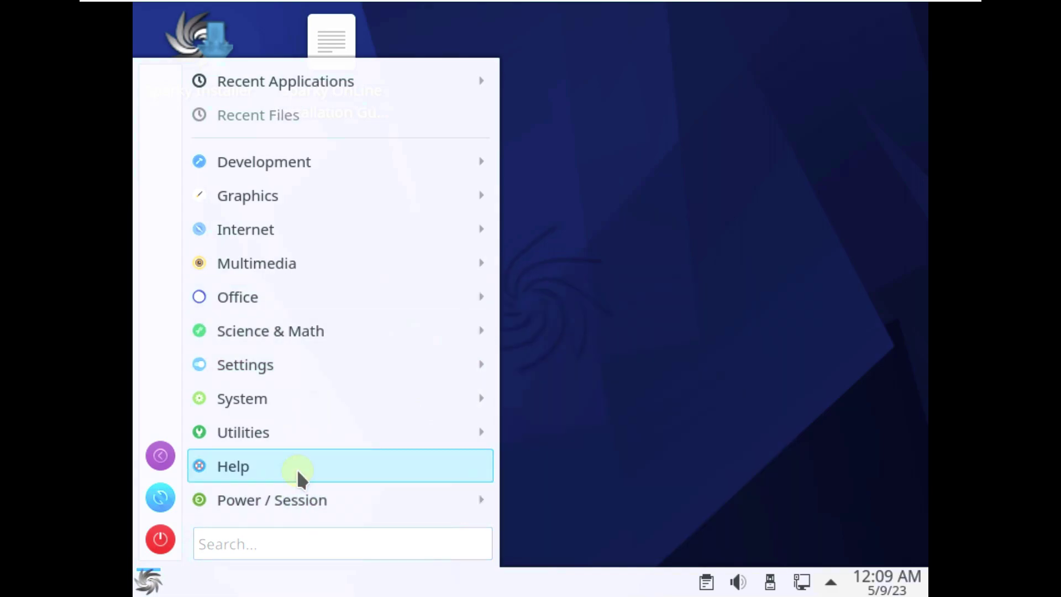
mouse_move(293, 430)
mouse_move(296, 405)
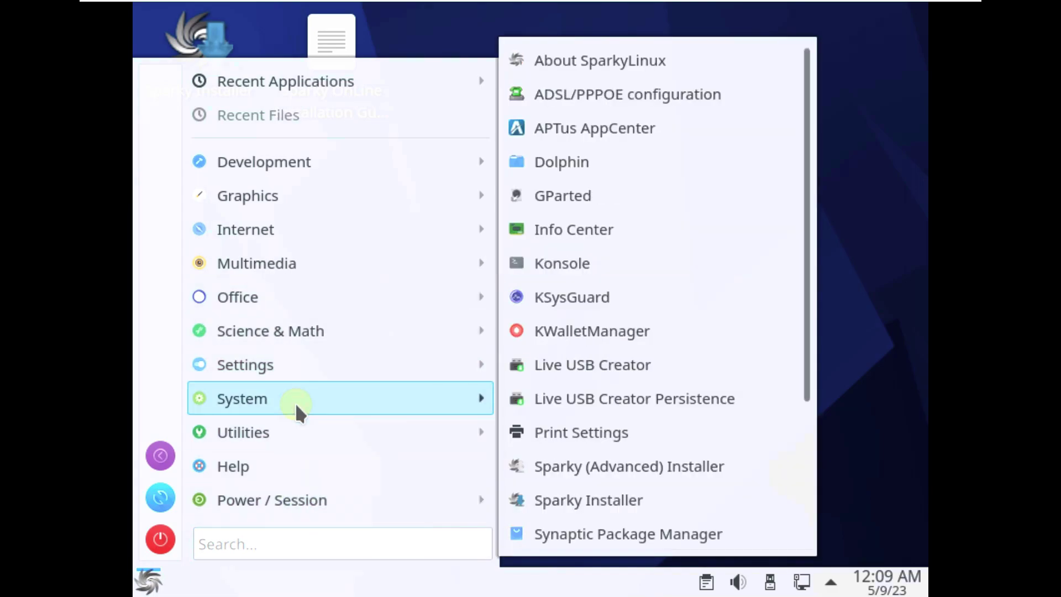
scroll(685, 381, "down", 3)
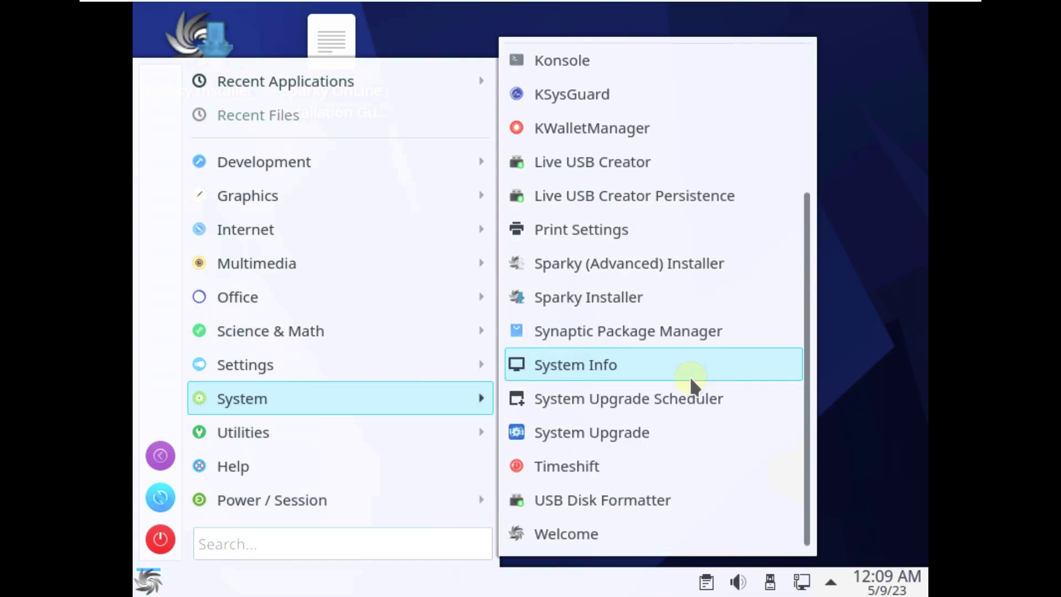
scroll(691, 380, "up", 3)
left_click(610, 164)
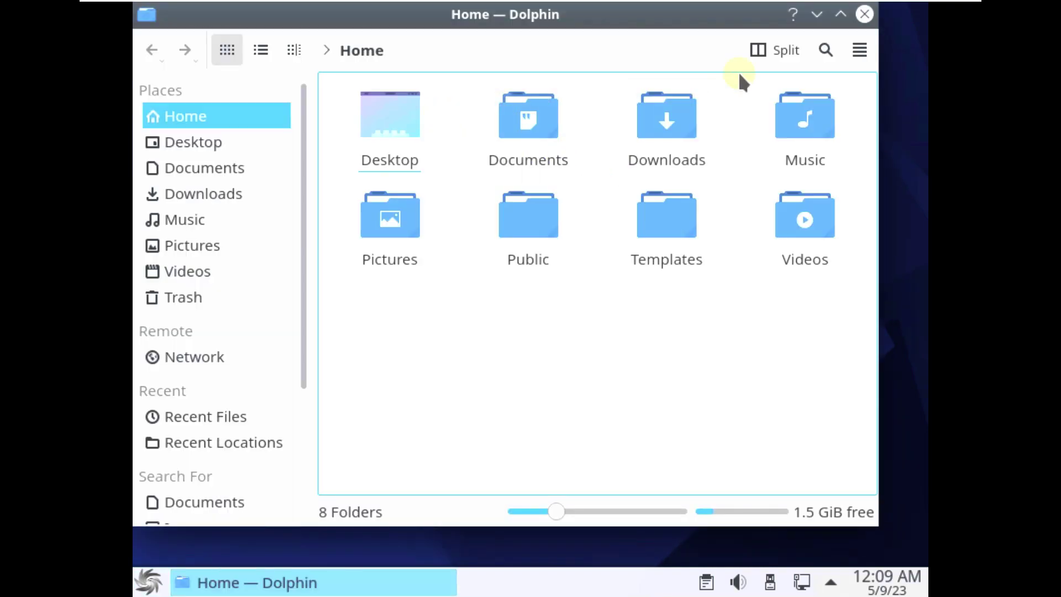
Step: View the version information of the Dolphin file manager and close the program
left_click(871, 50)
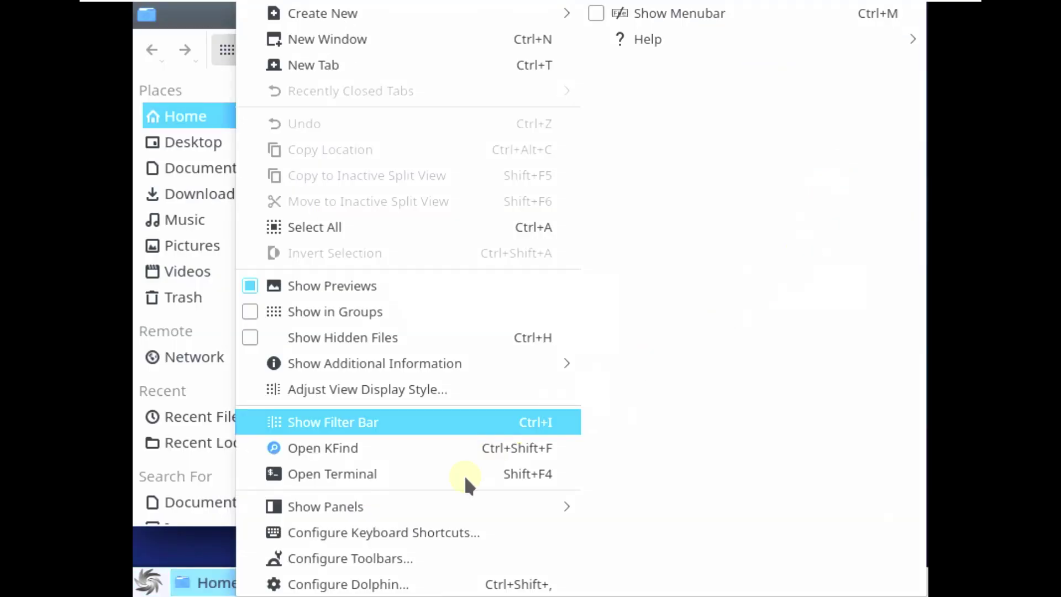
mouse_move(631, 39)
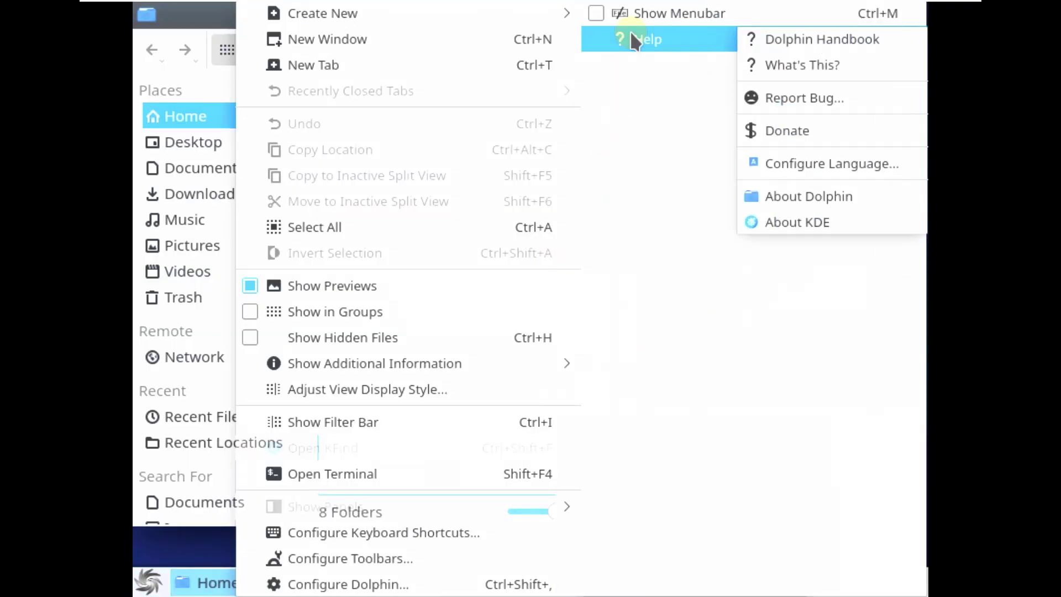
left_click(811, 192)
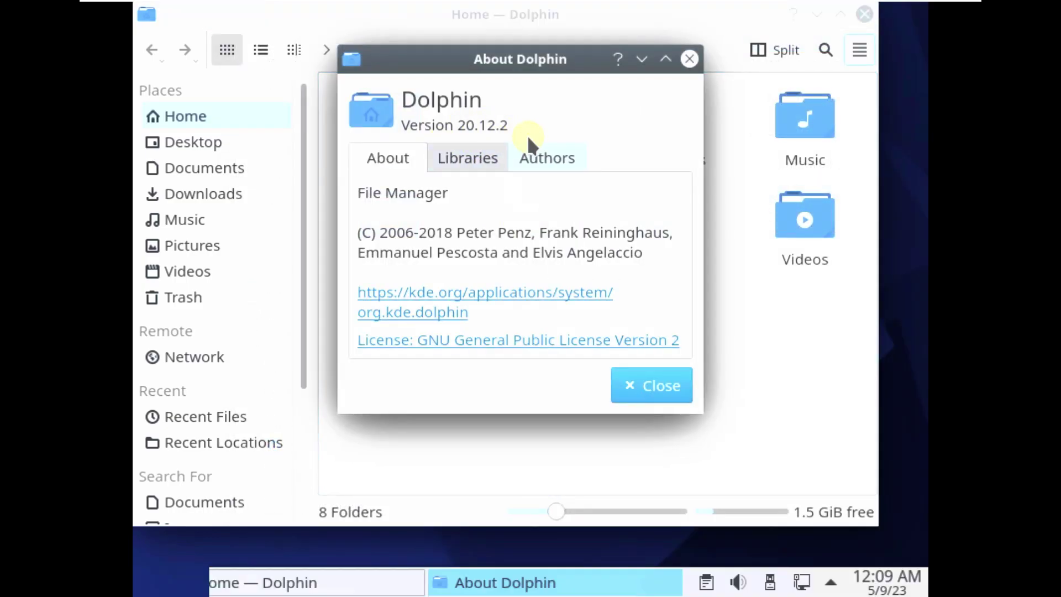
left_click(651, 381)
left_click(864, 13)
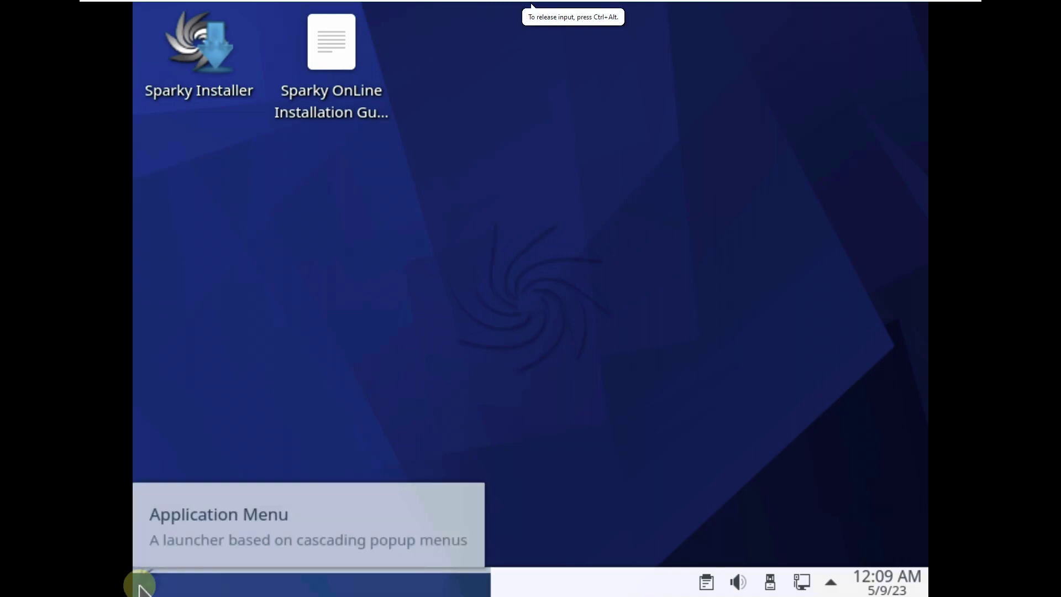
Step: Launch KSysGuard from the System applications, browse its process table, and return to the system load graphs
left_click(142, 587)
mouse_move(455, 372)
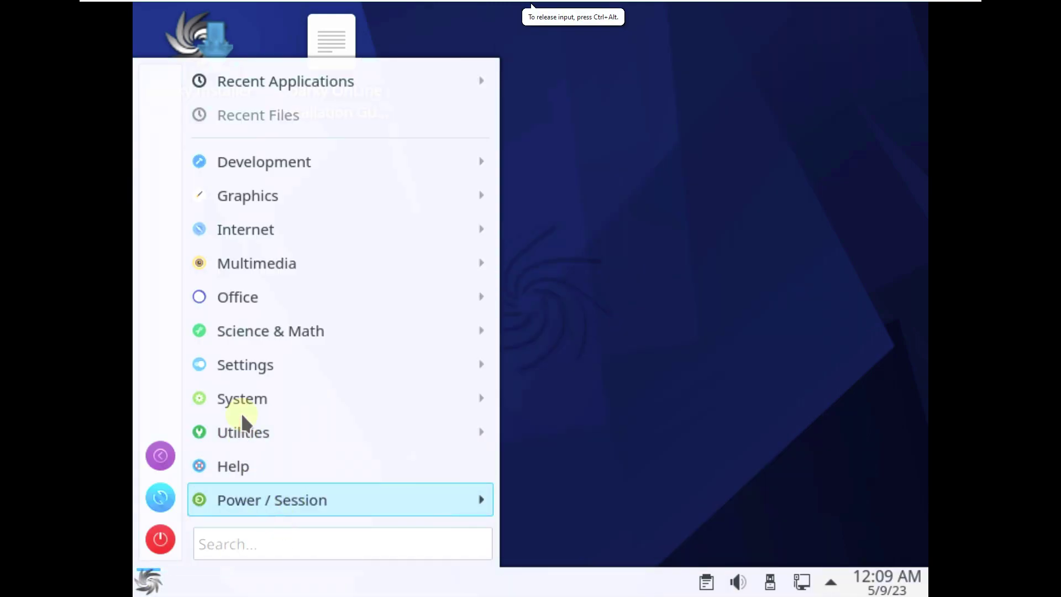
mouse_move(246, 398)
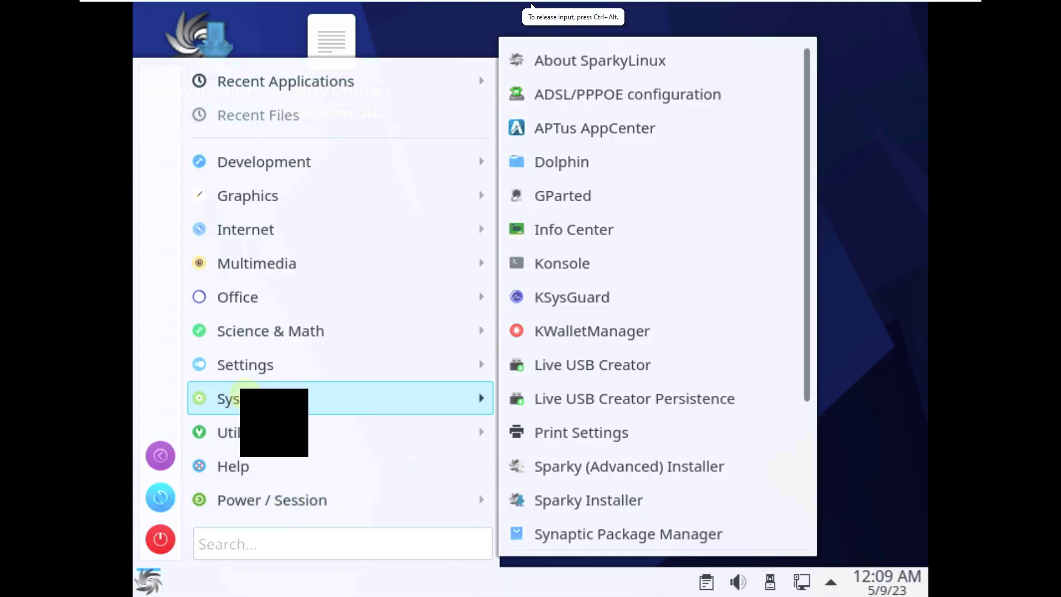
left_click(573, 302)
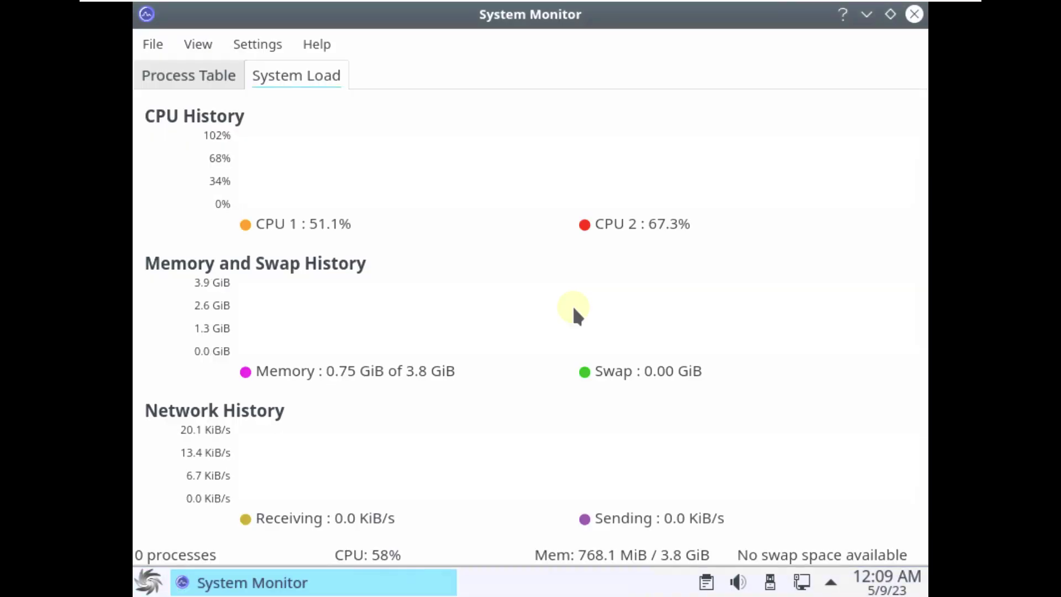
left_click(215, 93)
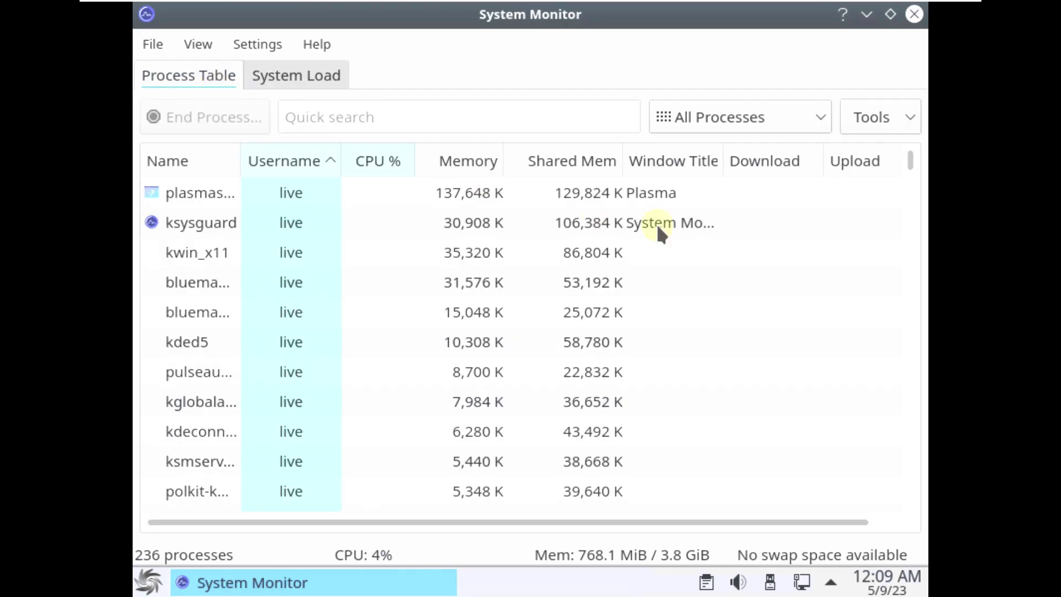
left_click_drag(907, 166, 556, 145)
left_click(296, 75)
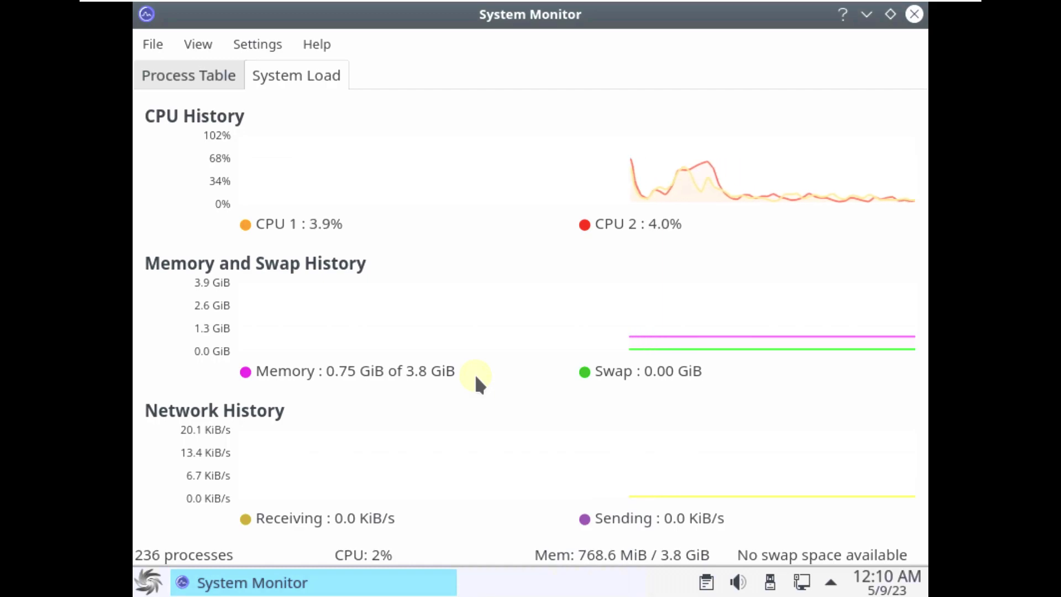
Step: View the version information of System Monitor and close the program
left_click(318, 44)
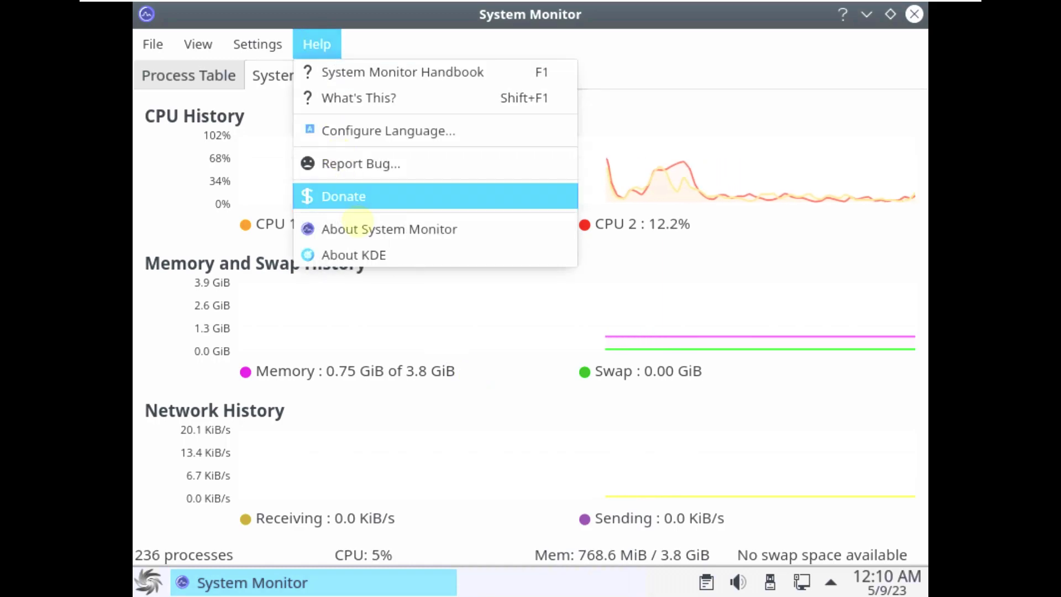
left_click(358, 227)
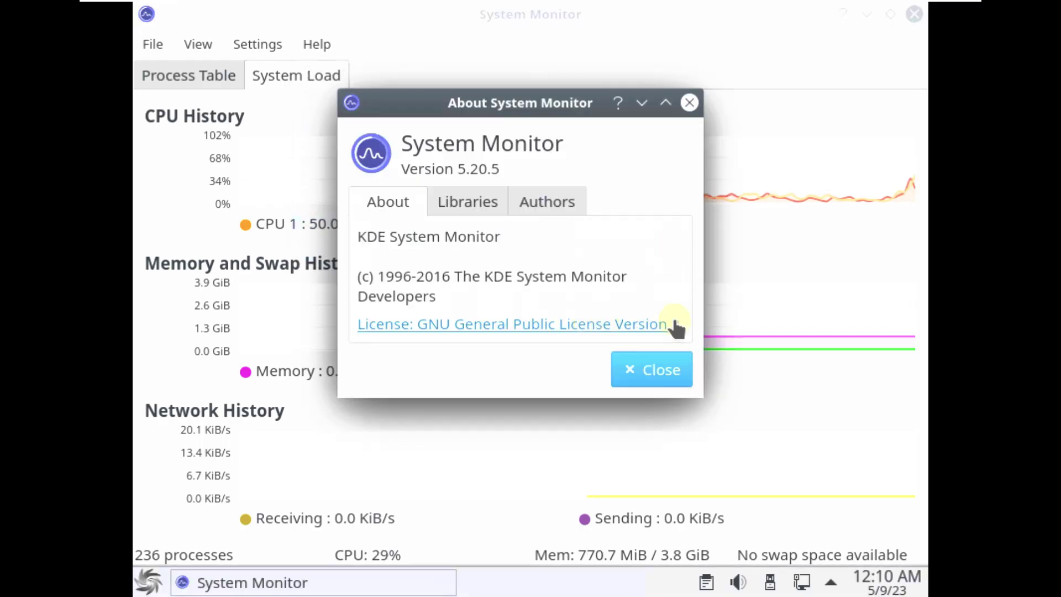
left_click(674, 363)
left_click(906, 16)
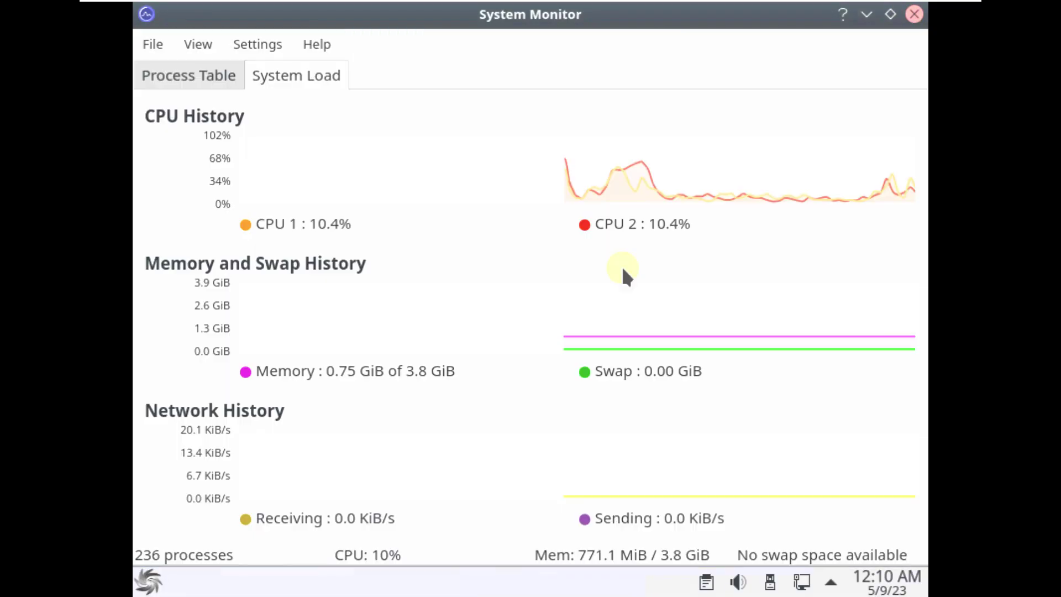
Step: Shut down the SparkyLinux live system and confirm the shutdown without waiting for the countdown
left_click(147, 585)
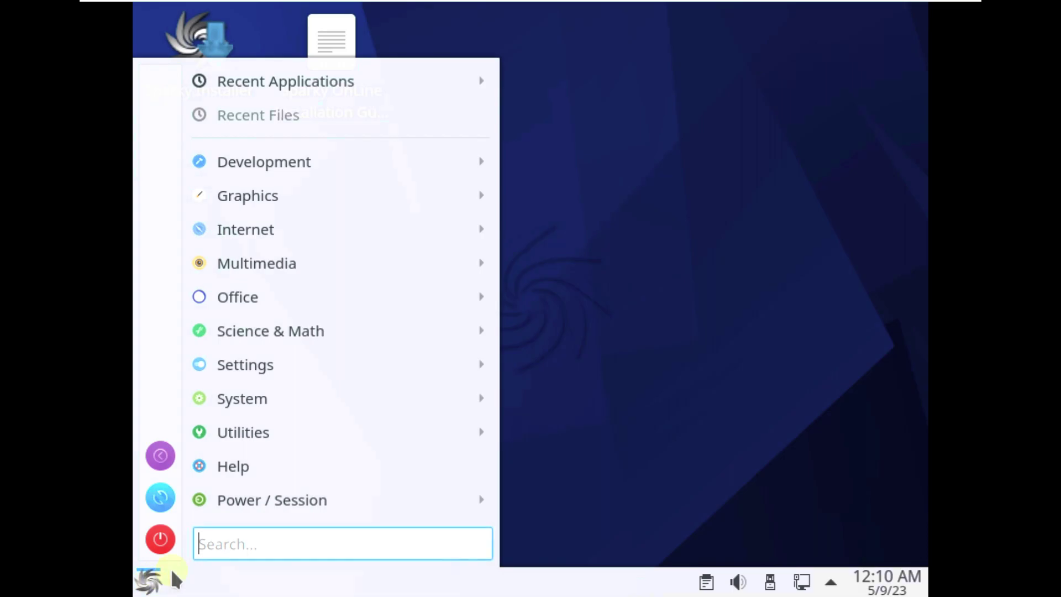
mouse_move(339, 512)
left_click(553, 532)
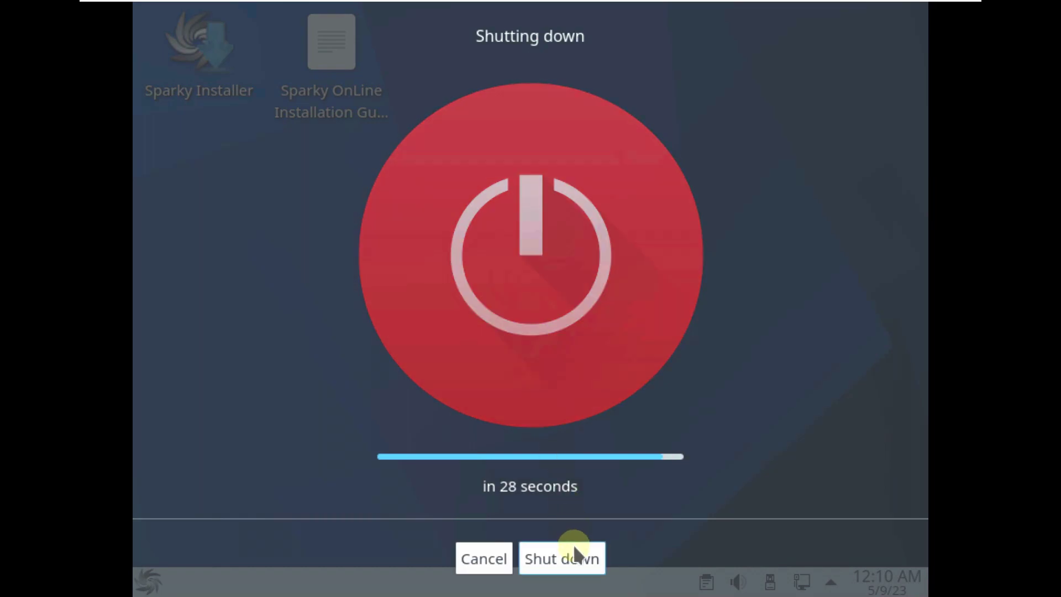
left_click(573, 547)
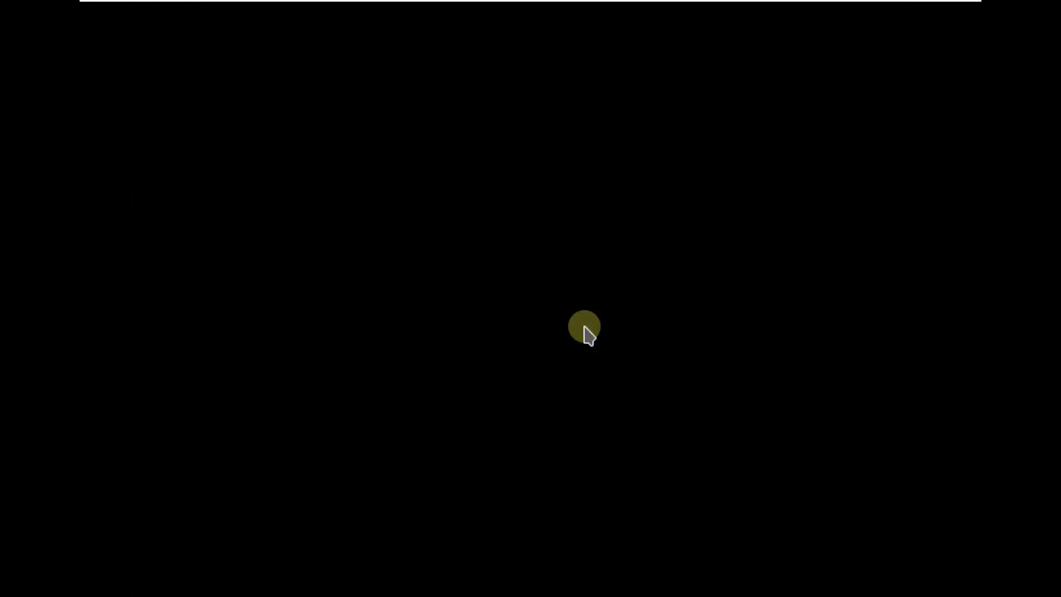